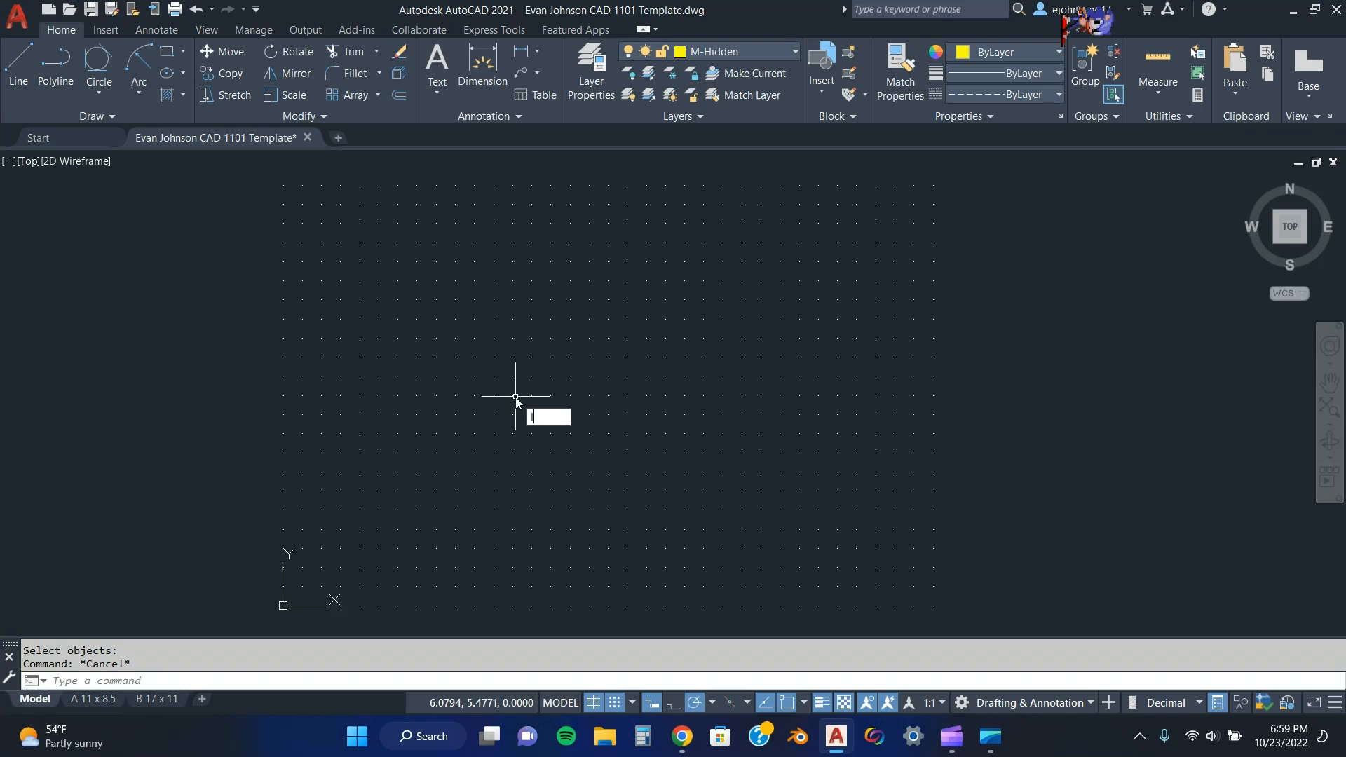
Draw a chain of three connected line segments from 0,0, rising up and to the right.
type("LIN")
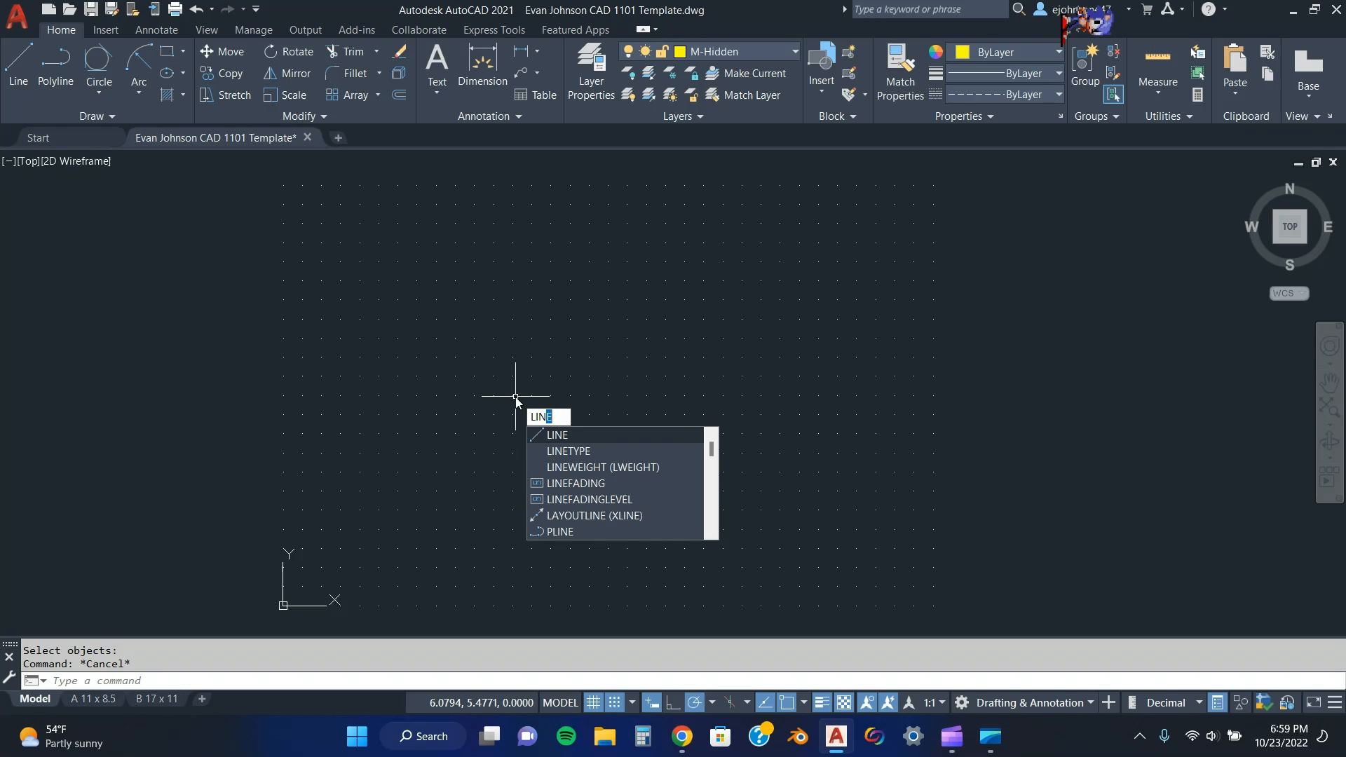
key("Return")
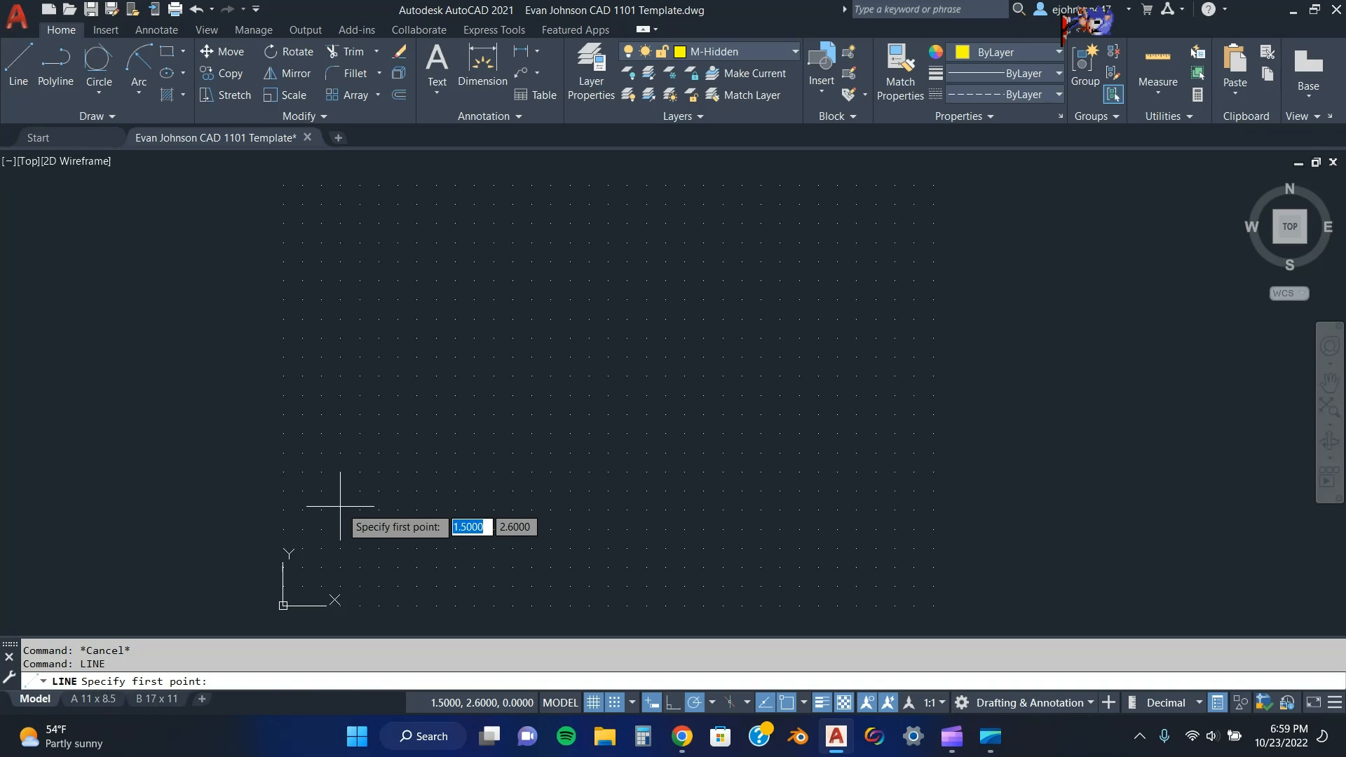
type("0,0")
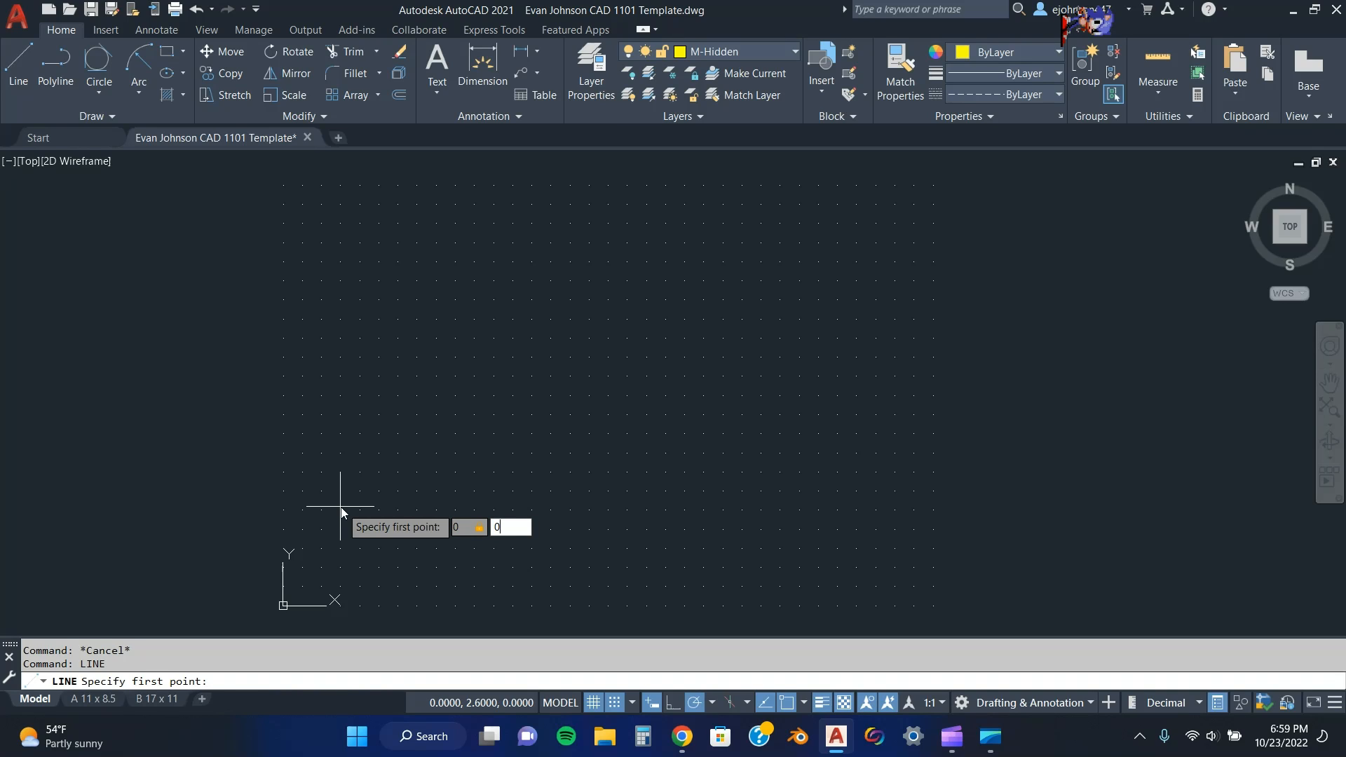
key("Return")
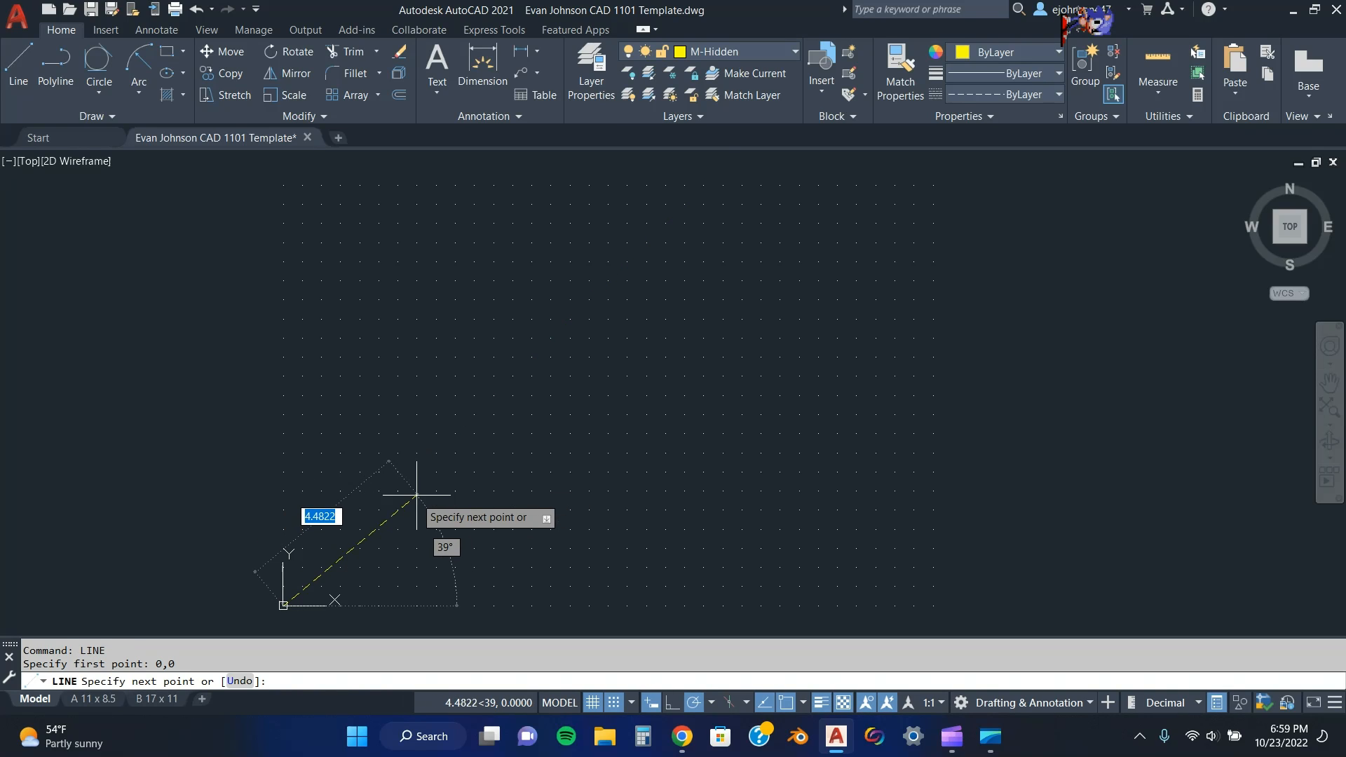
left_click(395, 469)
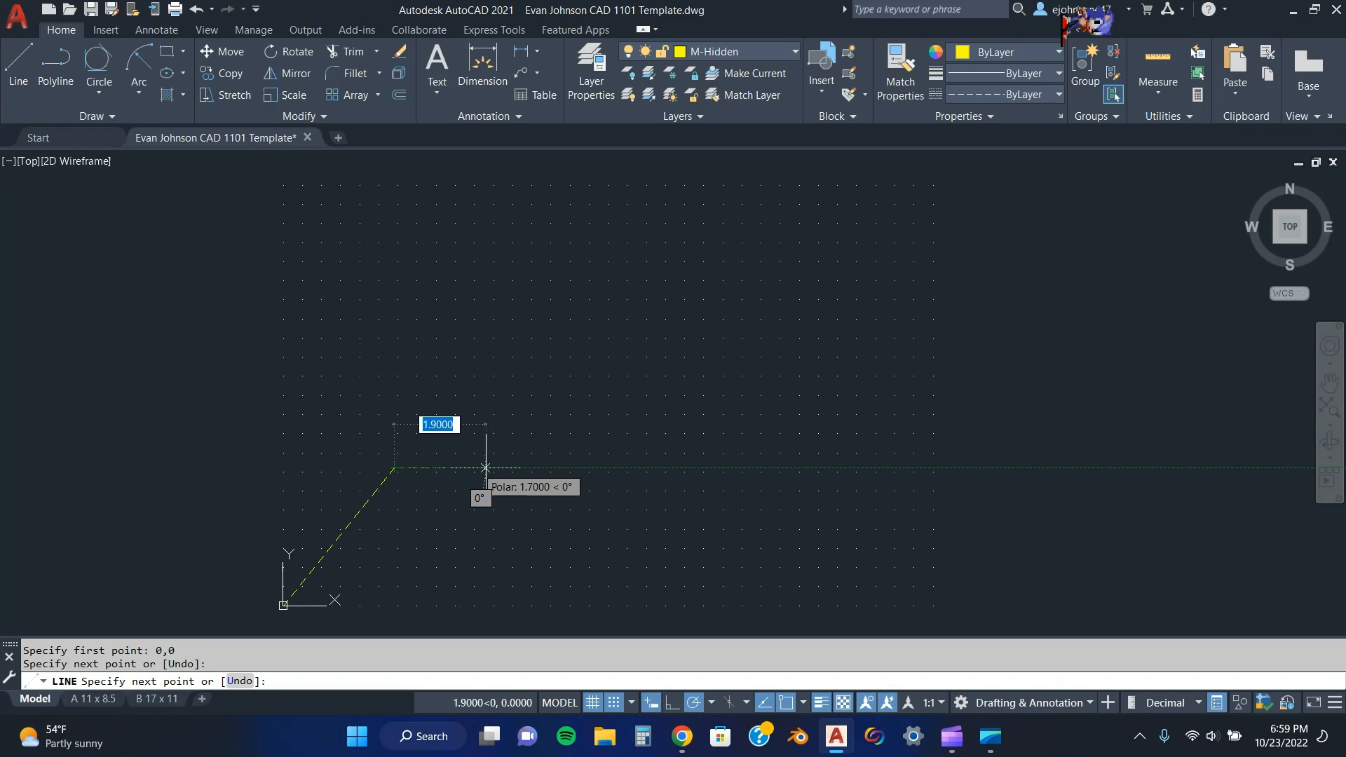
left_click(466, 430)
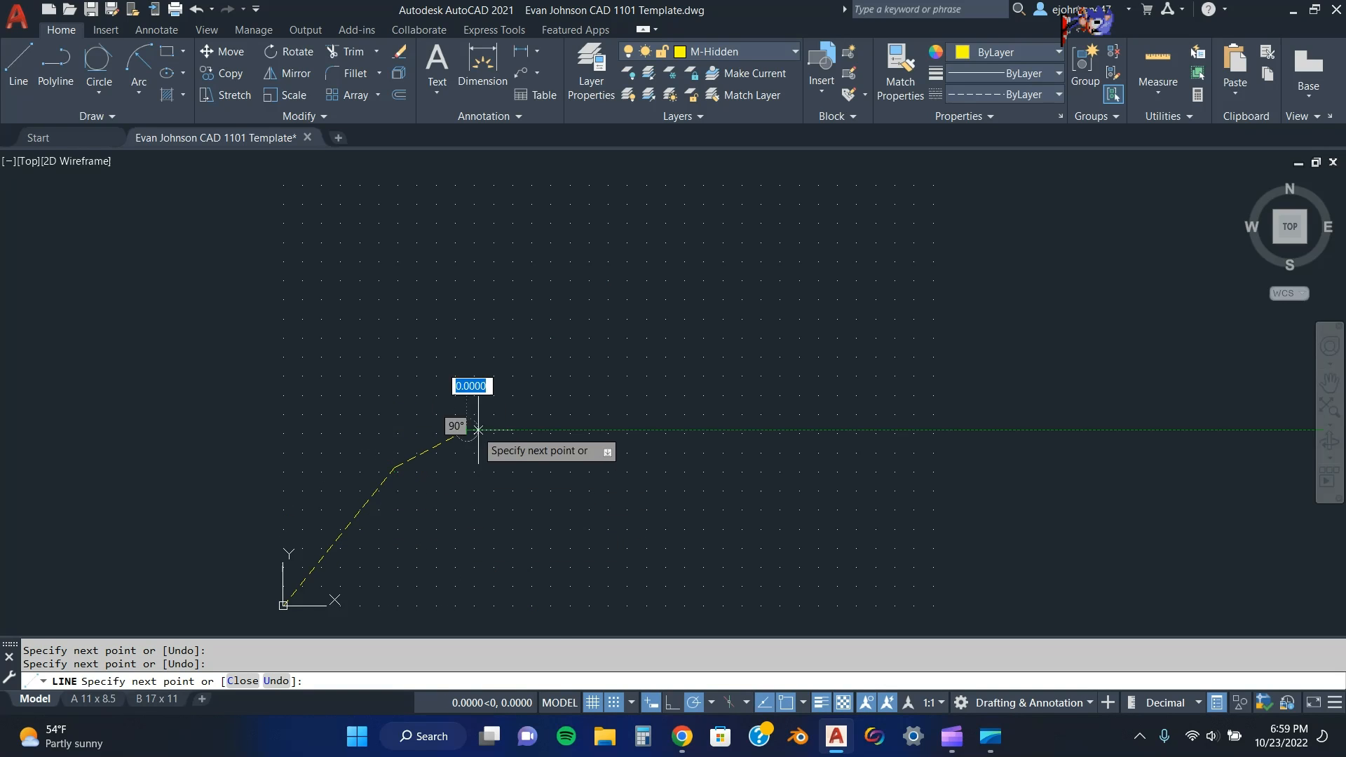
left_click(497, 349)
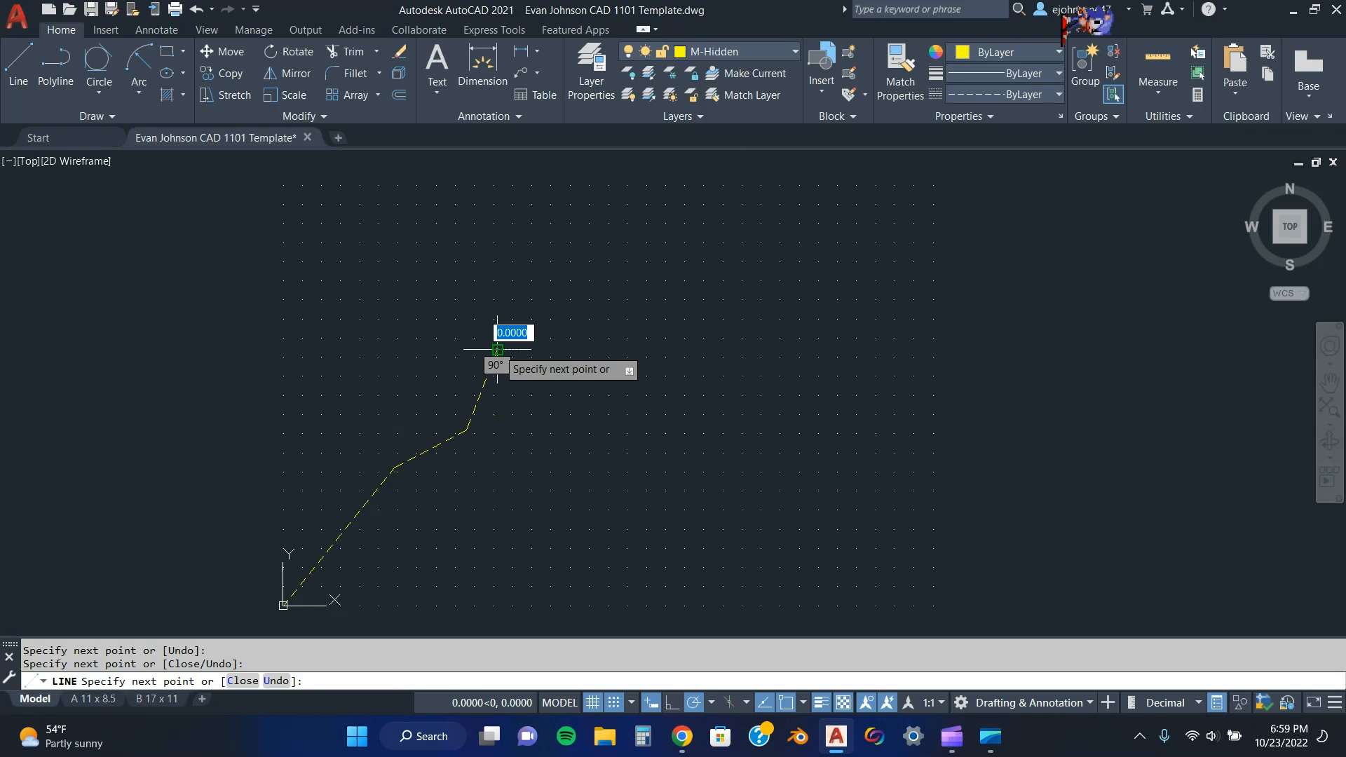
right_click(547, 331)
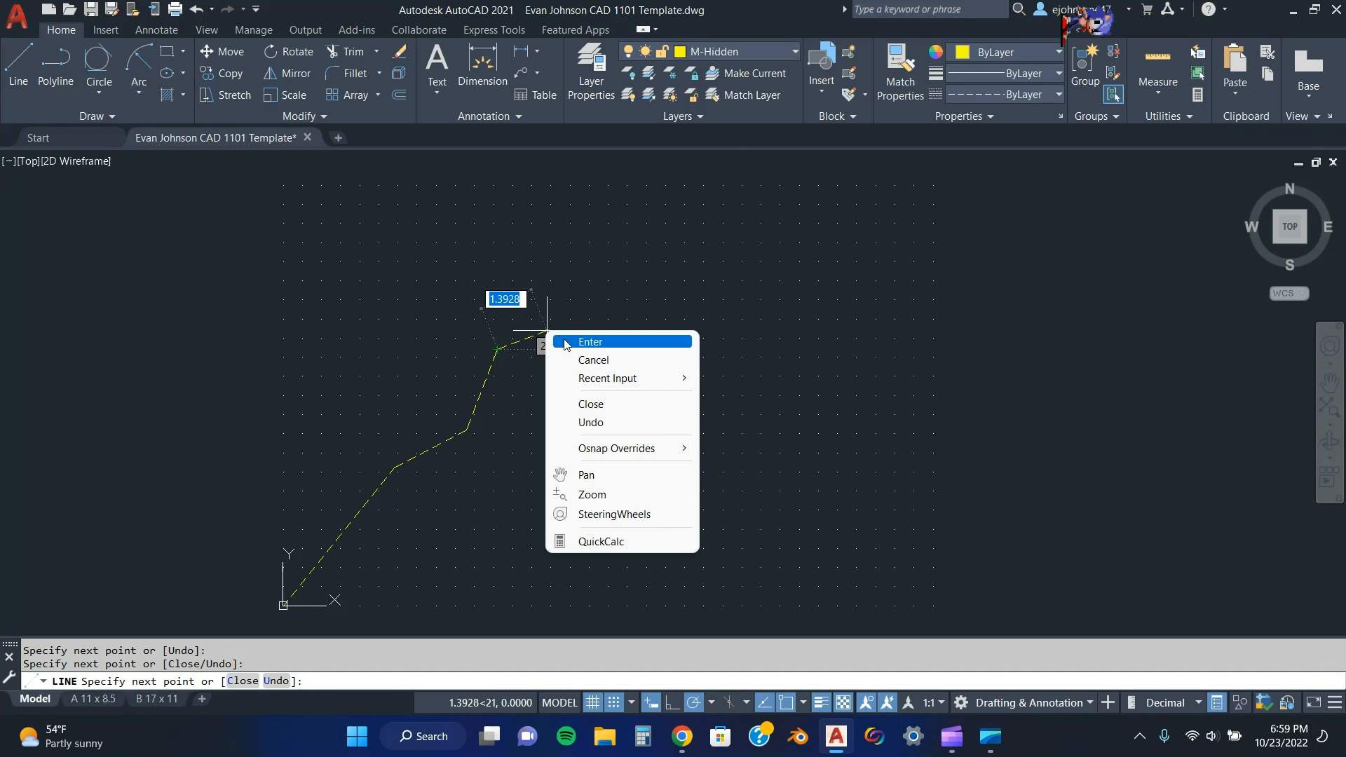
left_click(589, 343)
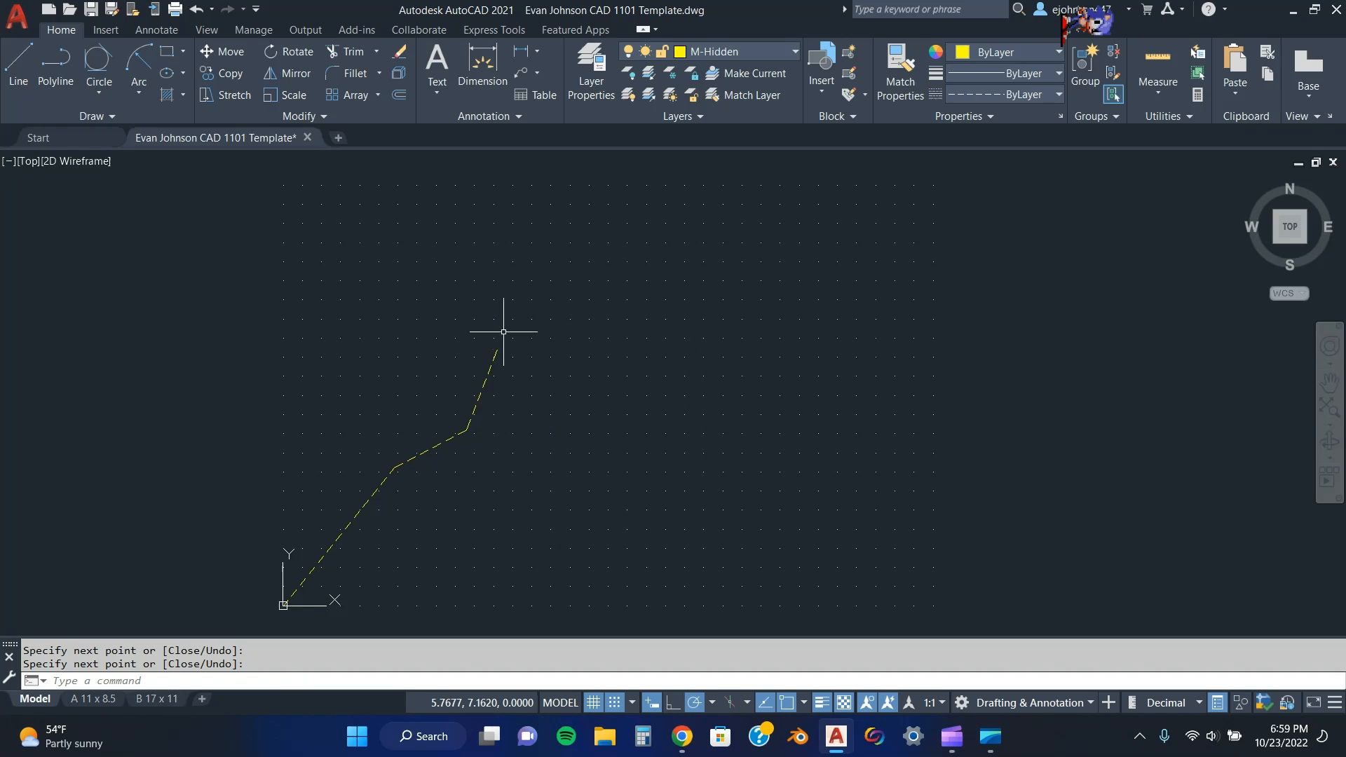
Draw a separate line about 2 units long, continuing up and to the right from the upper end of the chain.
left_click(19, 62)
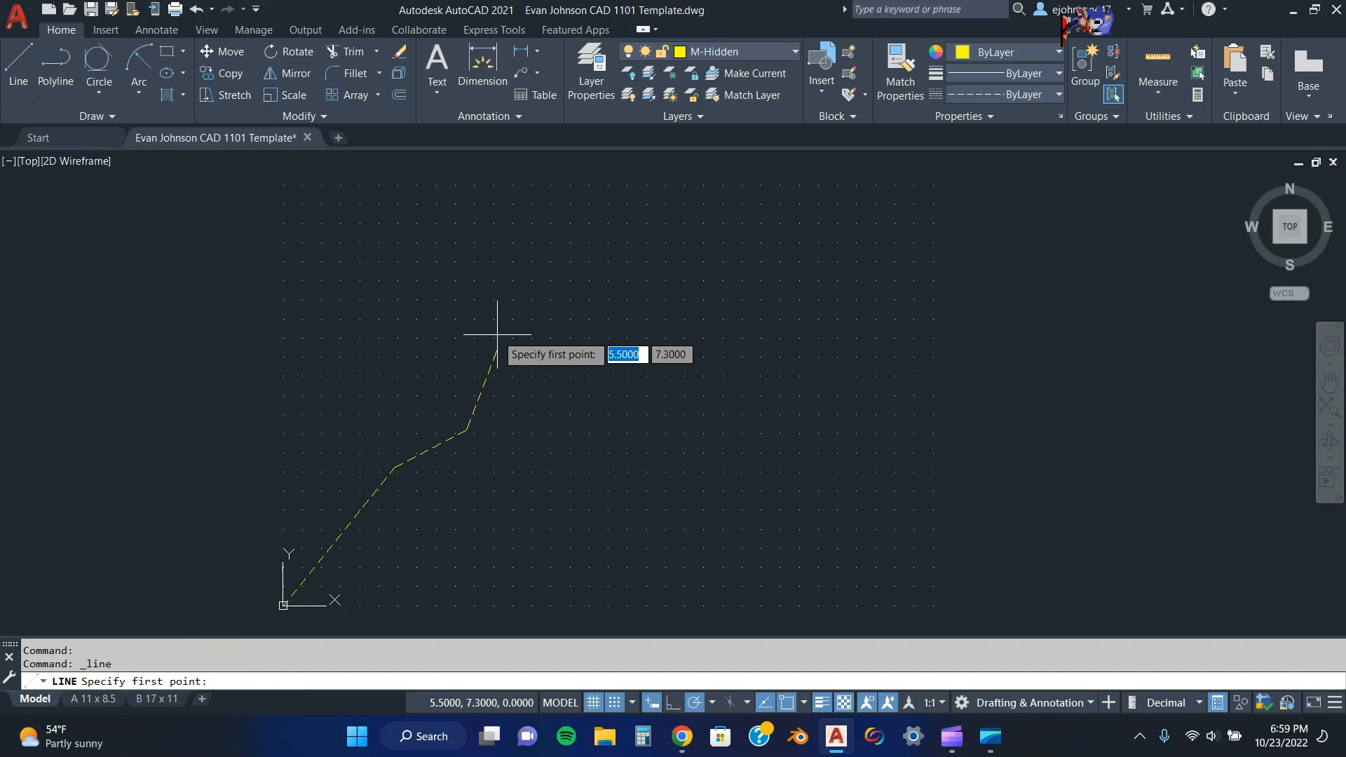
left_click(497, 350)
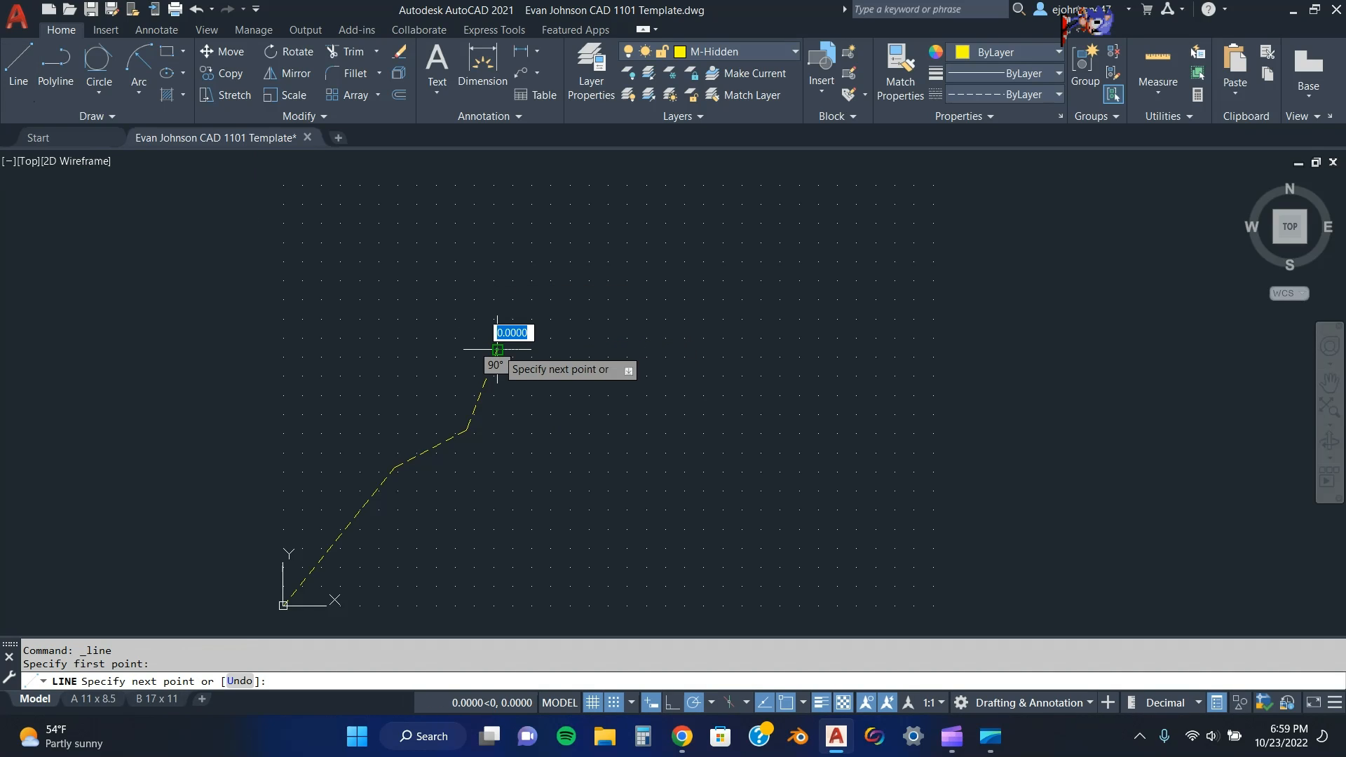
left_click(566, 315)
key("Escape")
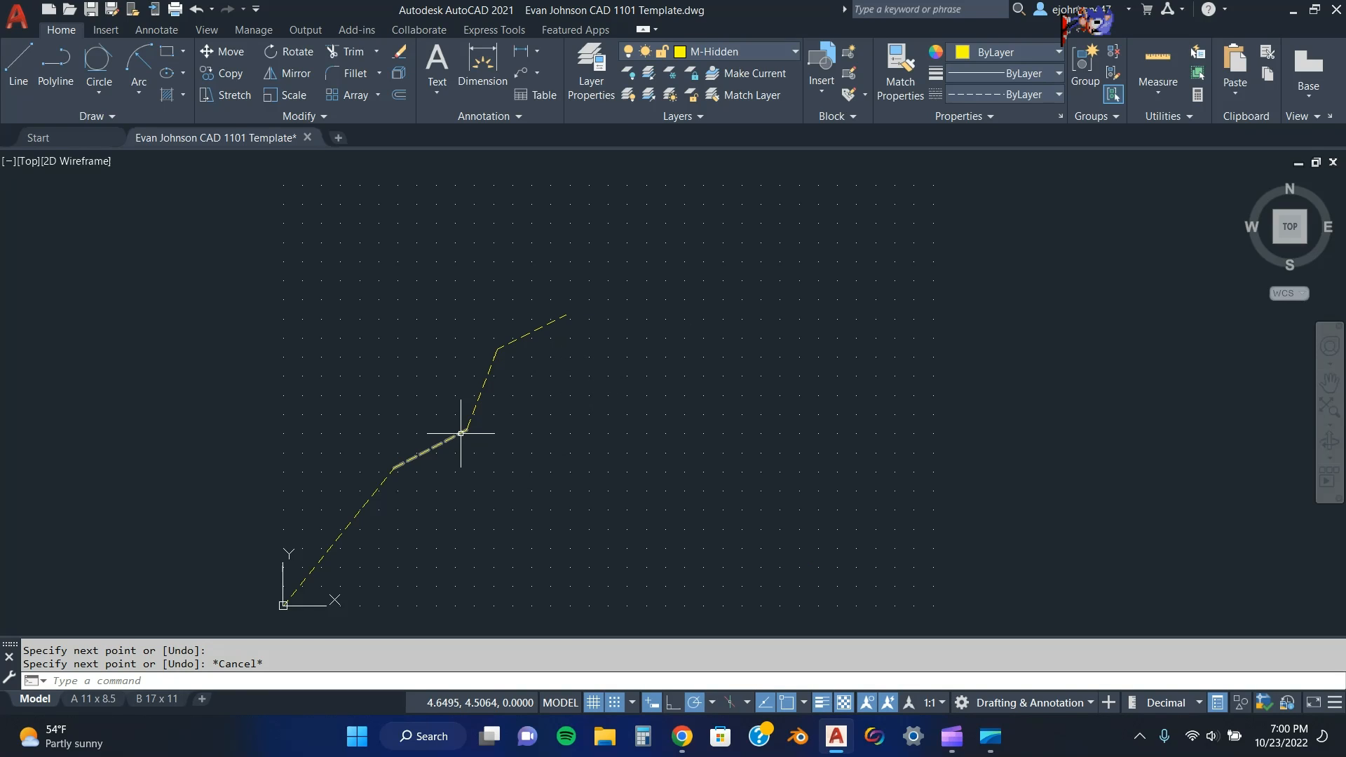
Move all four connected lines to the M-Object layer.
left_click(559, 316)
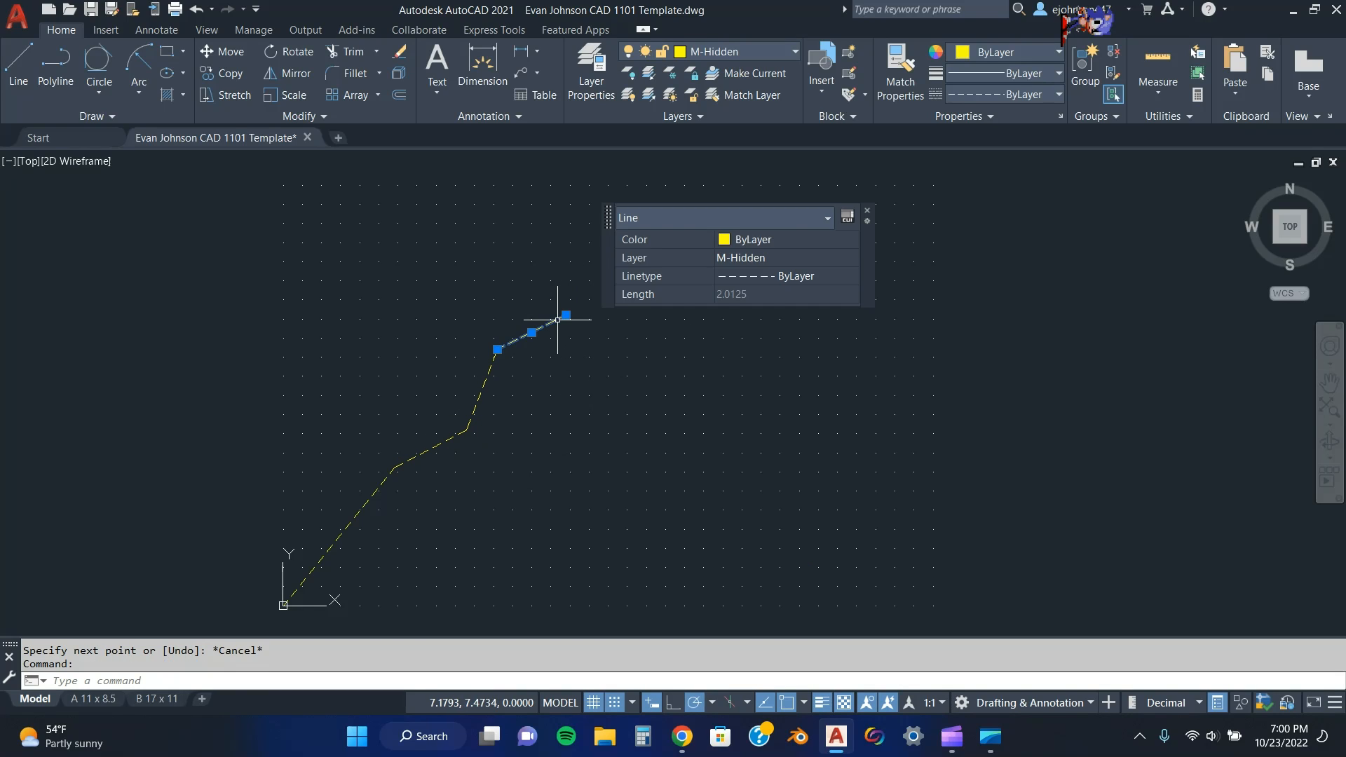
left_click(484, 380)
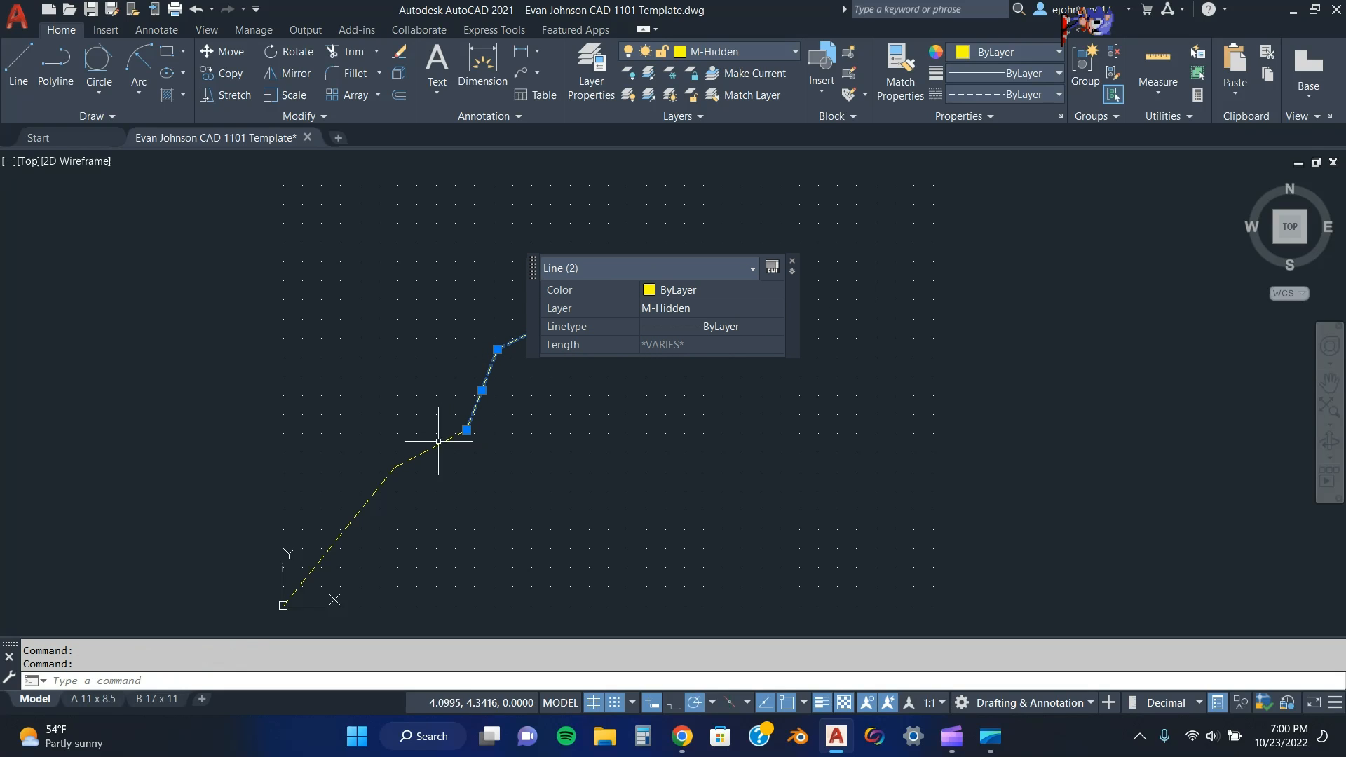
left_click(430, 449)
left_click(383, 481)
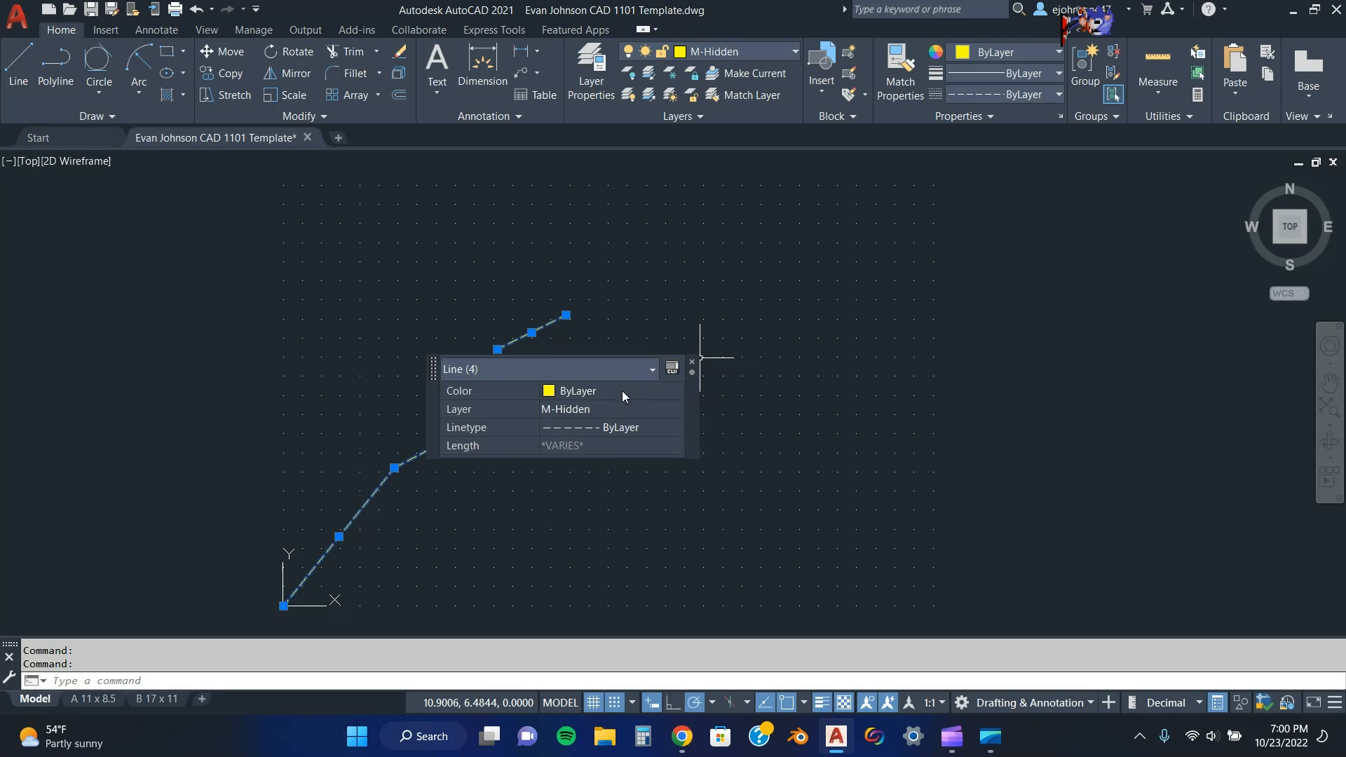
left_click(692, 362)
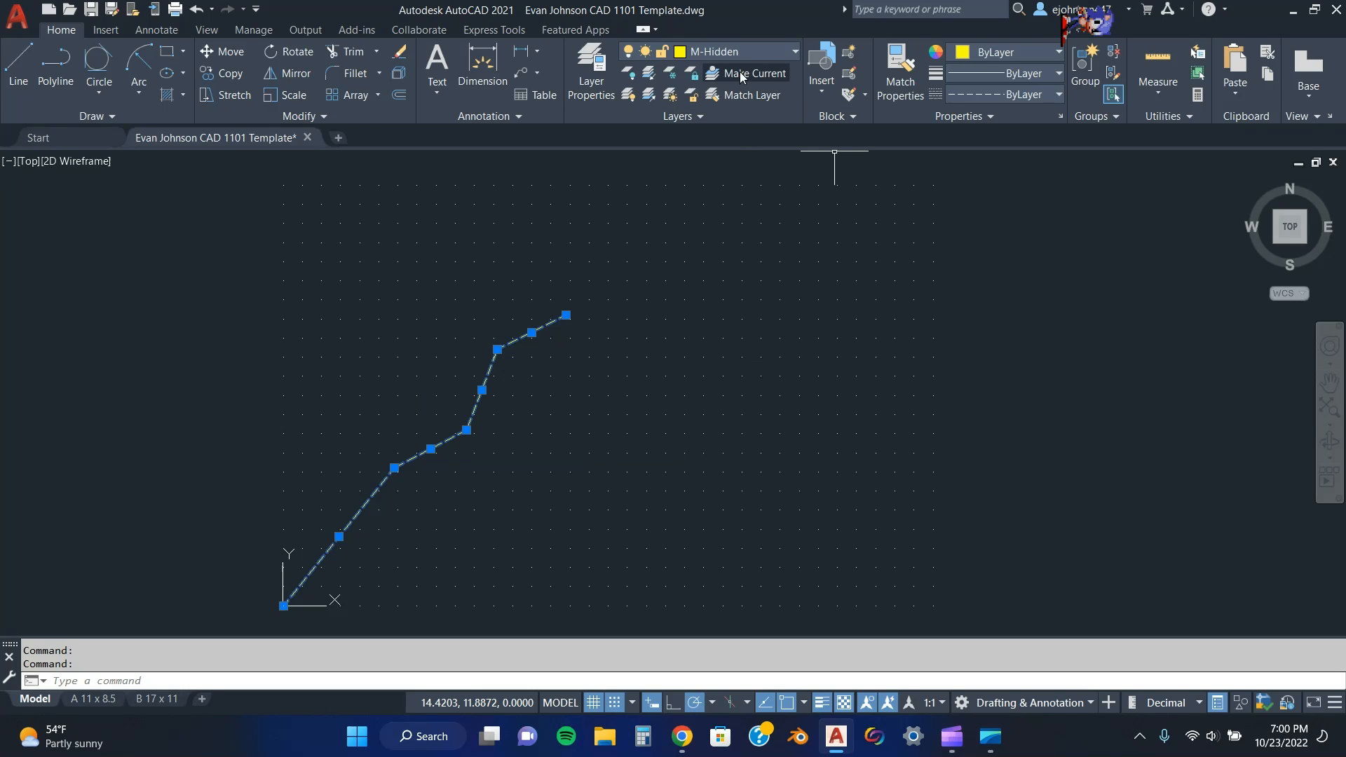
left_click(796, 54)
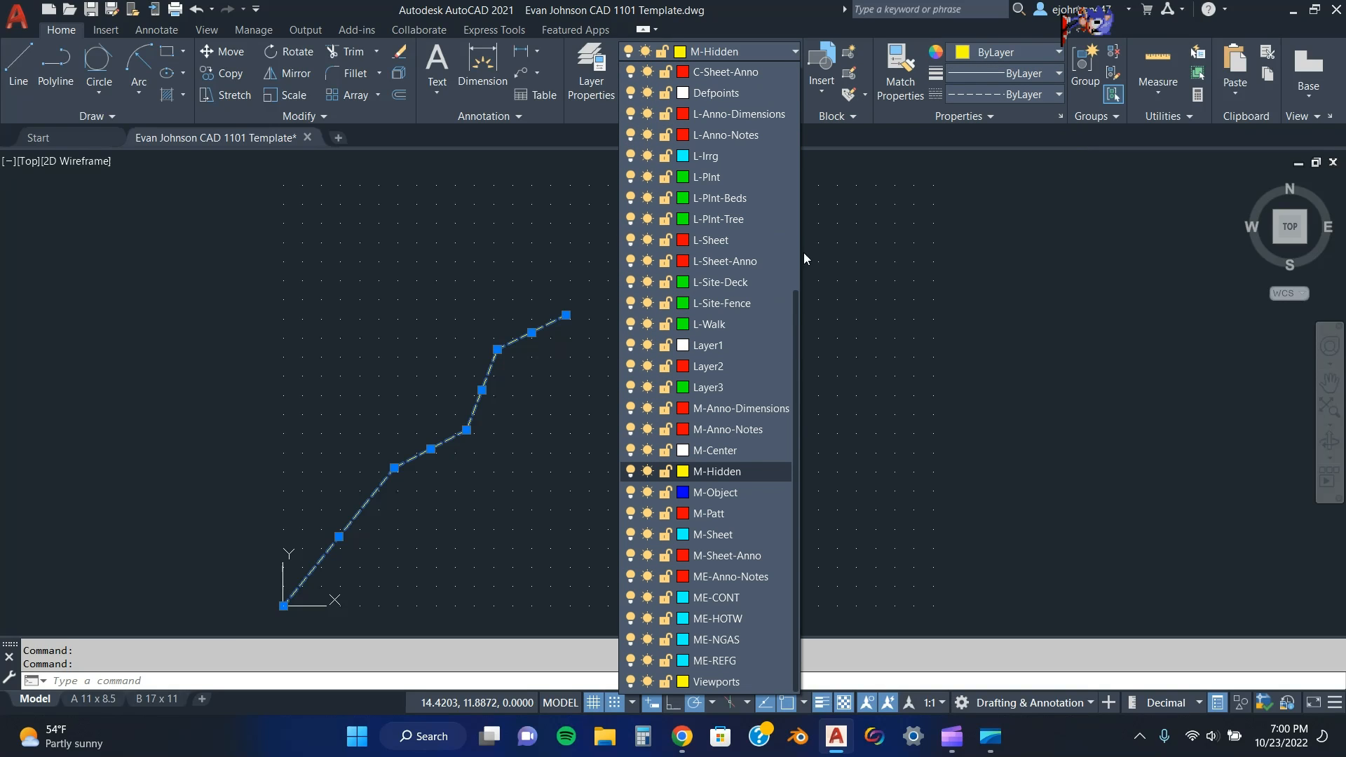
left_click(742, 493)
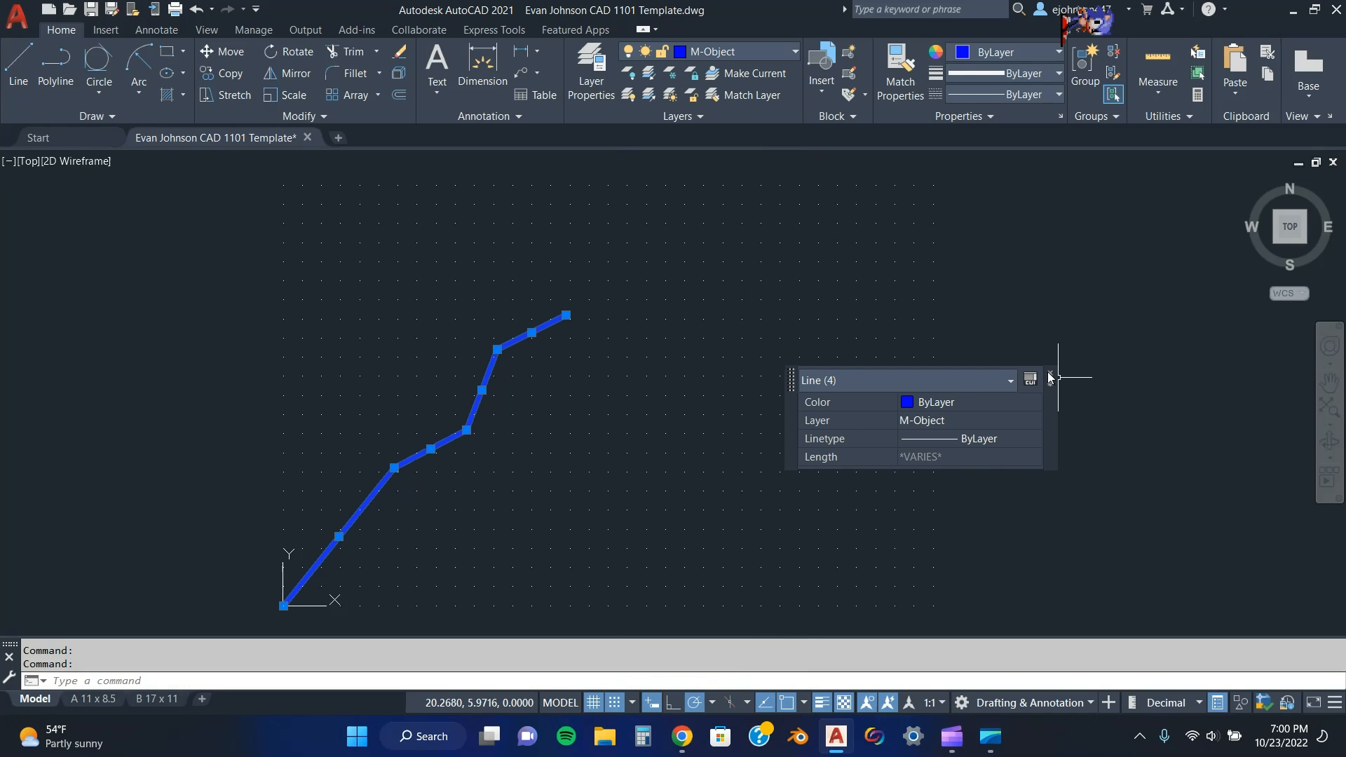
left_click(1050, 376)
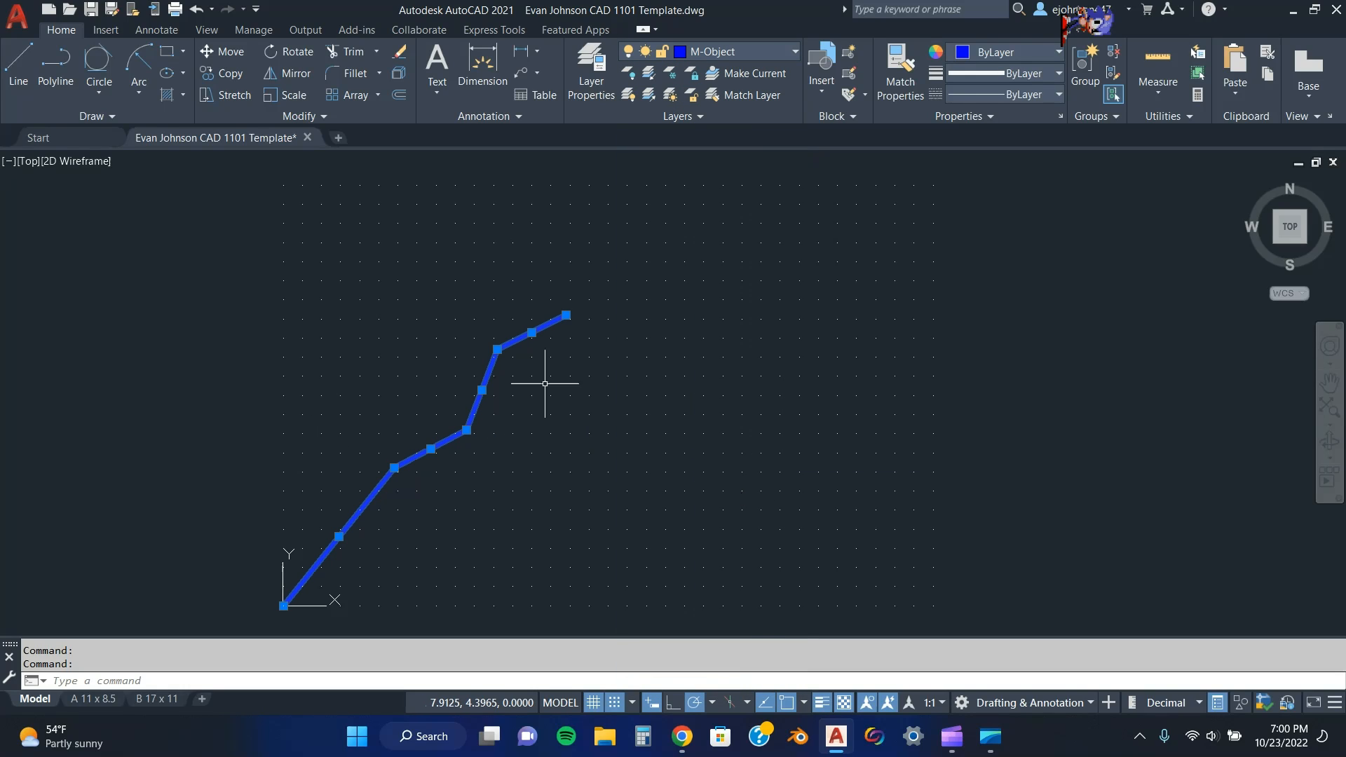
left_click(18, 63)
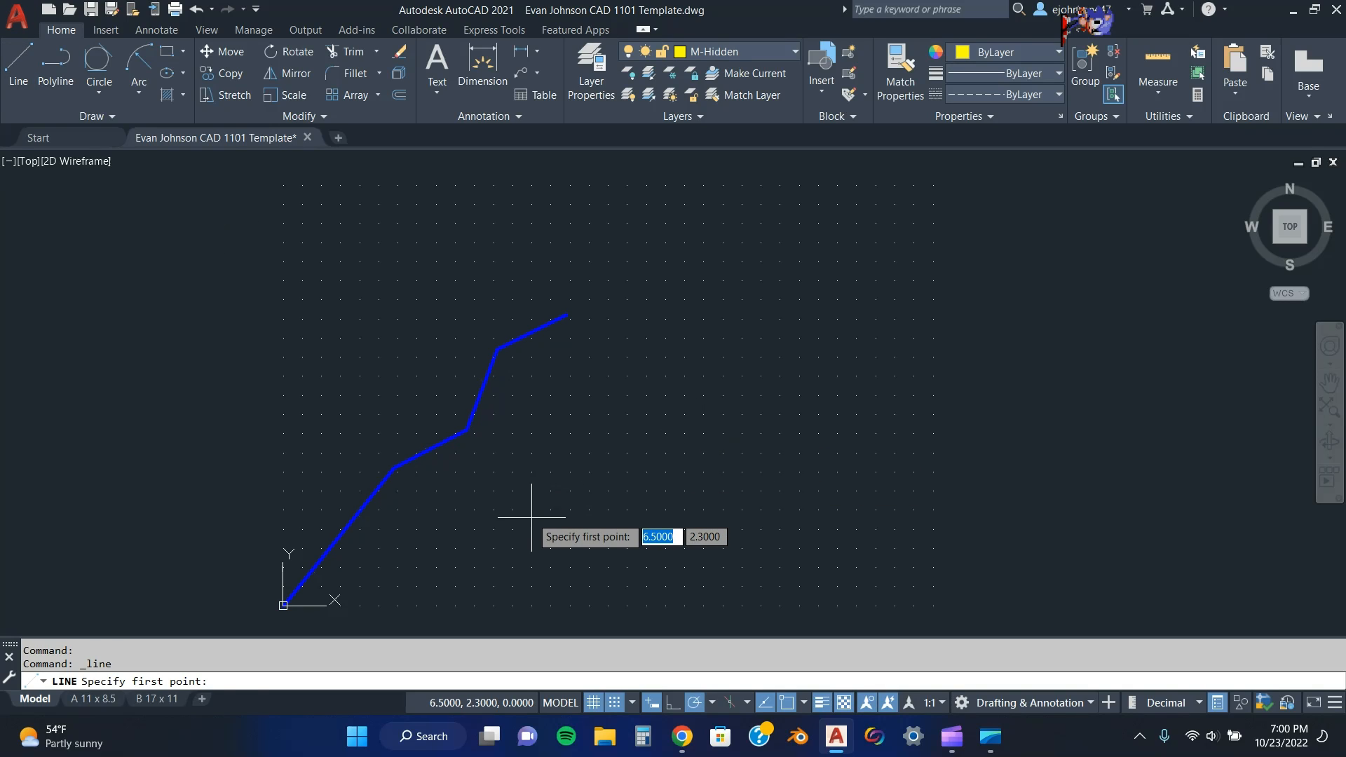
left_click(532, 487)
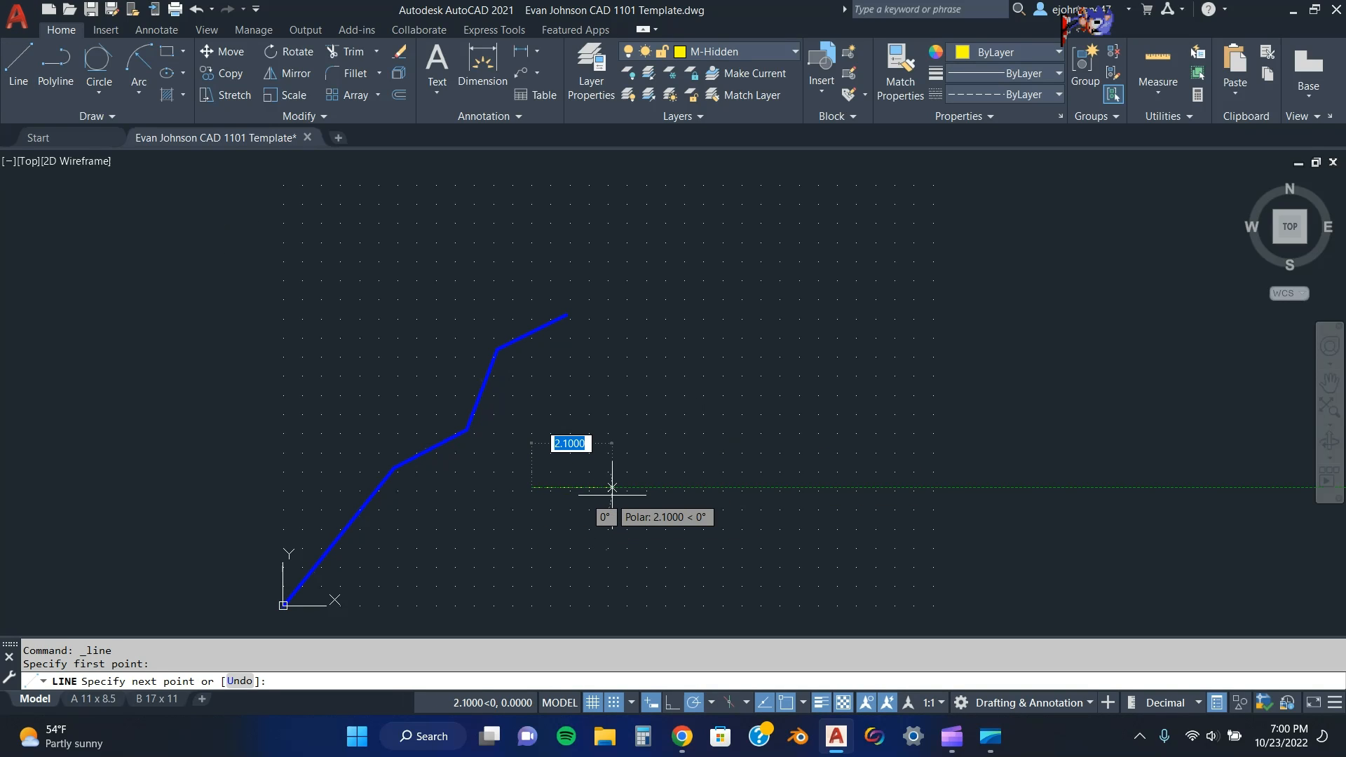
key("Escape")
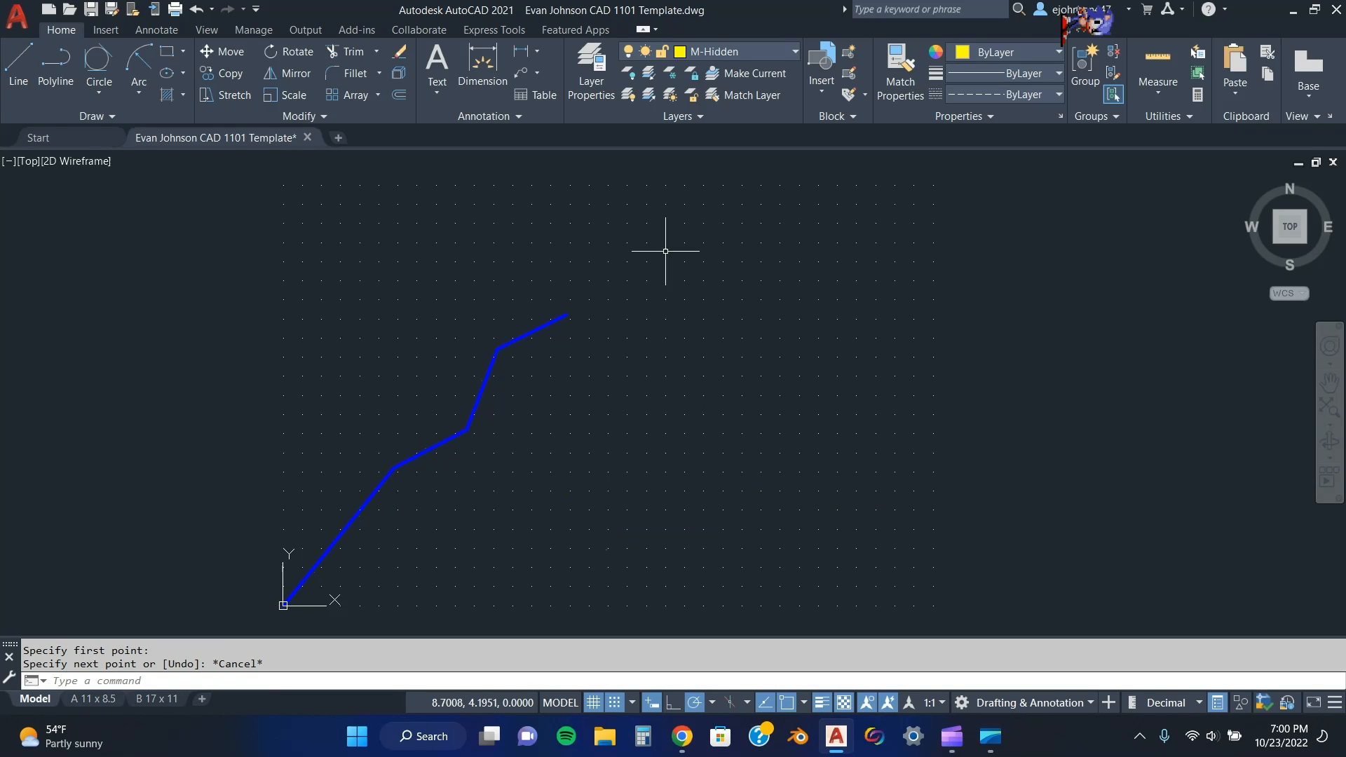
Make M-Object the current layer and draw a single 3-unit line at 31 degrees in the space to the right of the chain.
left_click(796, 55)
left_click(733, 495)
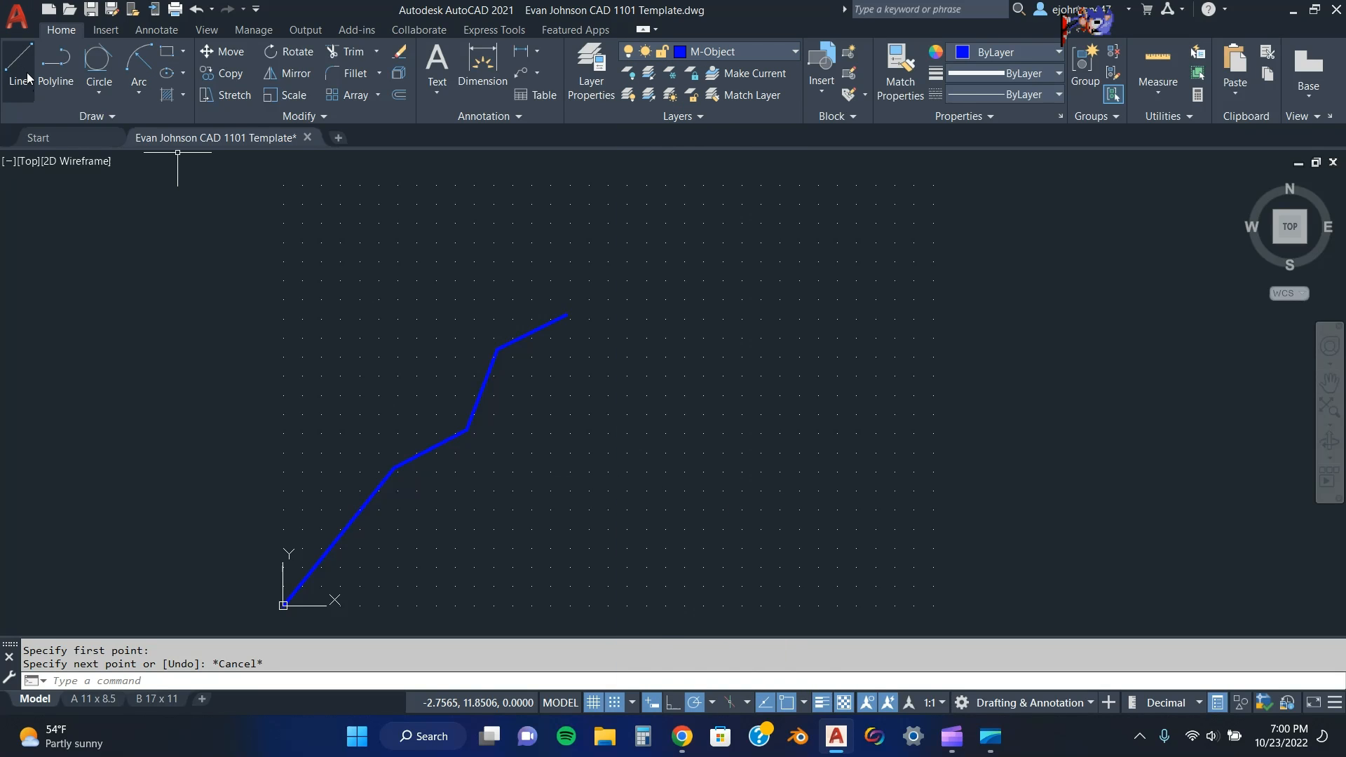
left_click(35, 85)
left_click(523, 495)
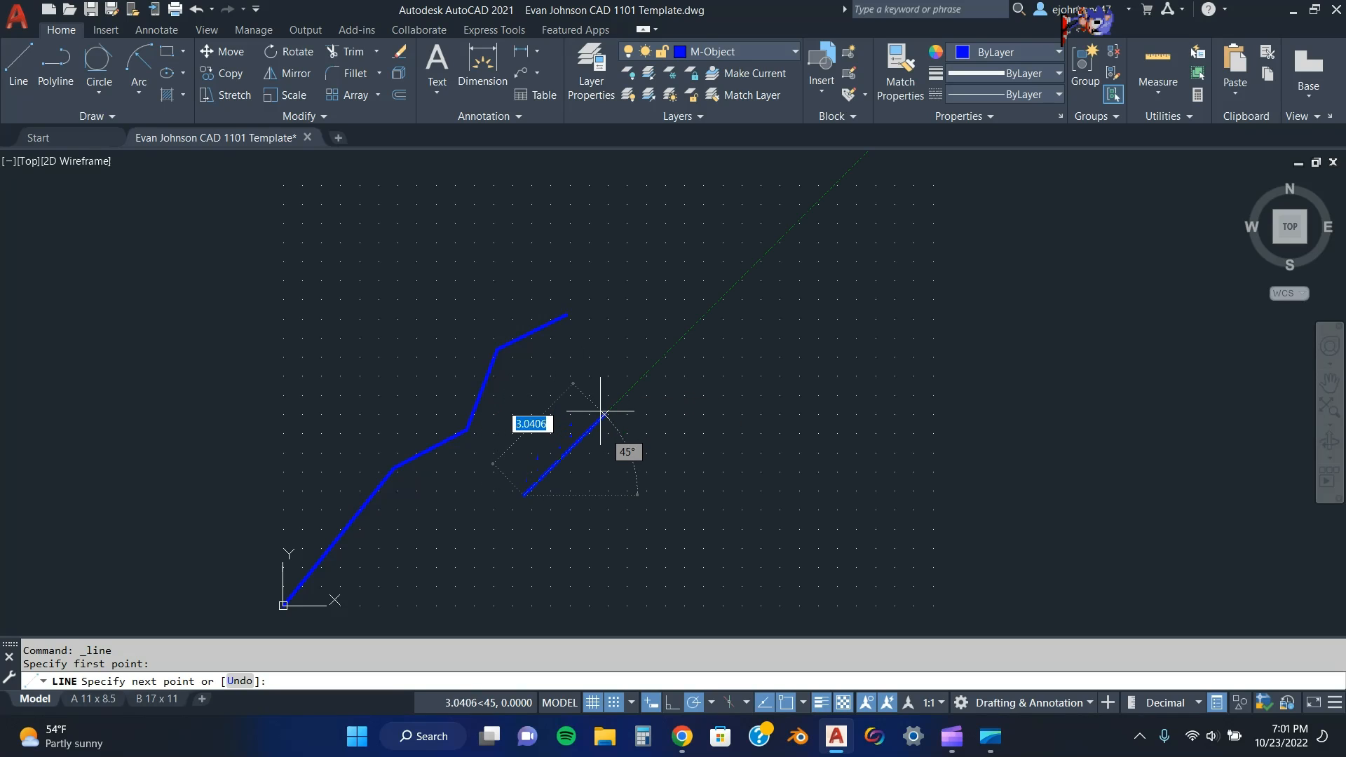
type("3")
key("Tab")
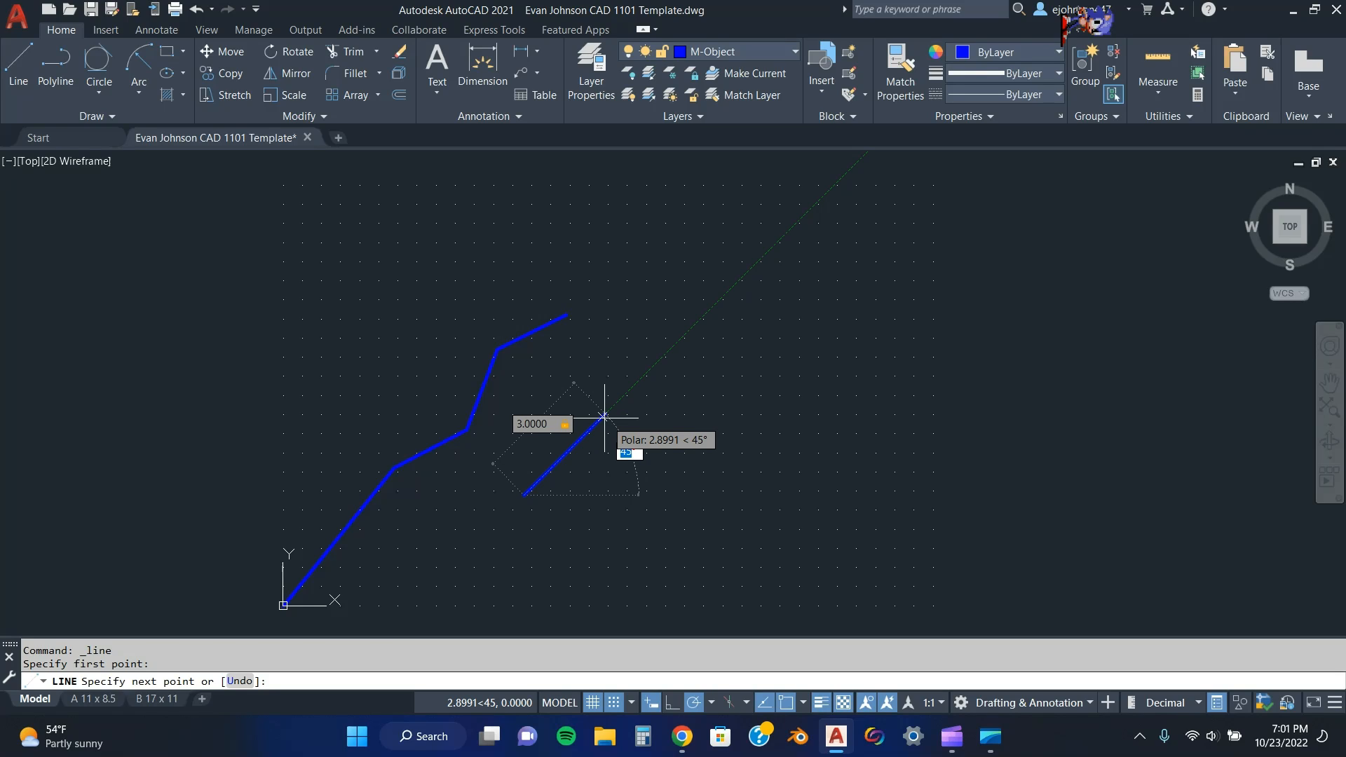
type("31")
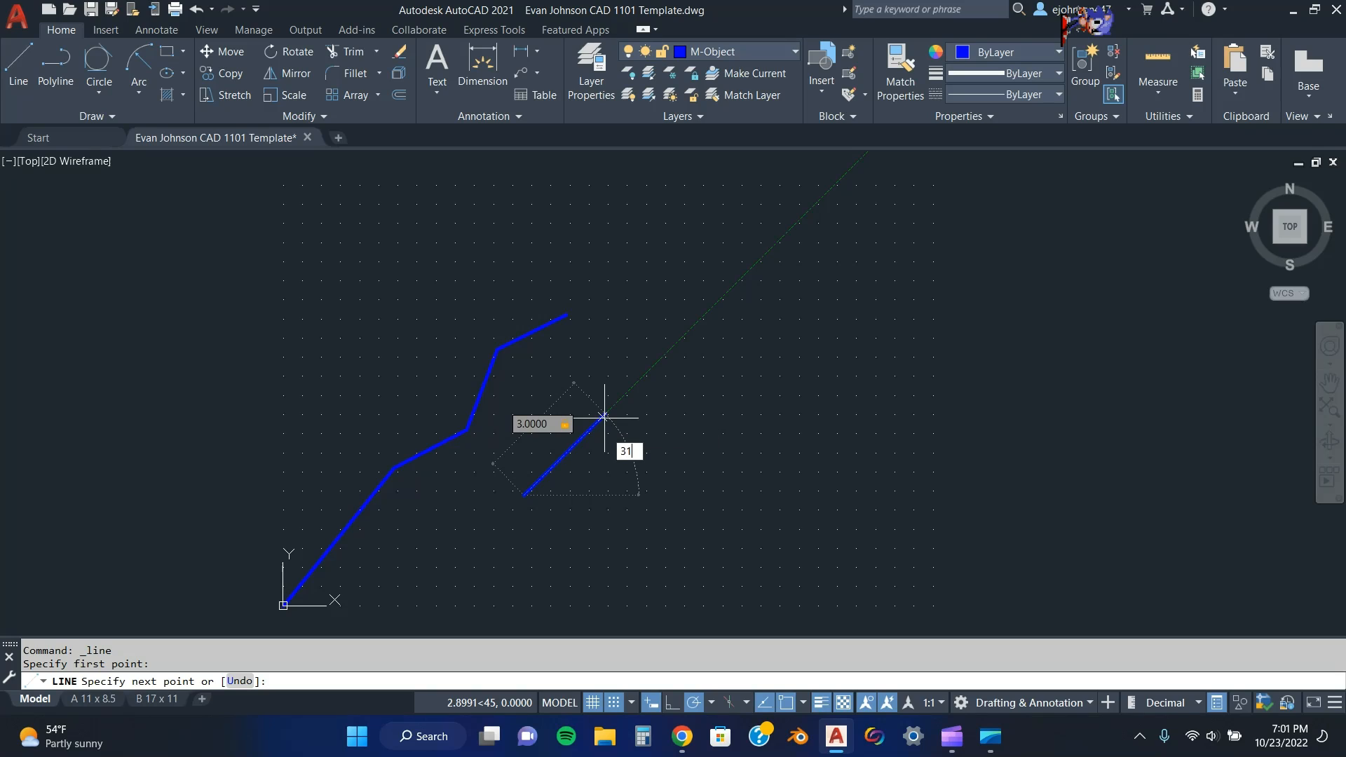
key("Return")
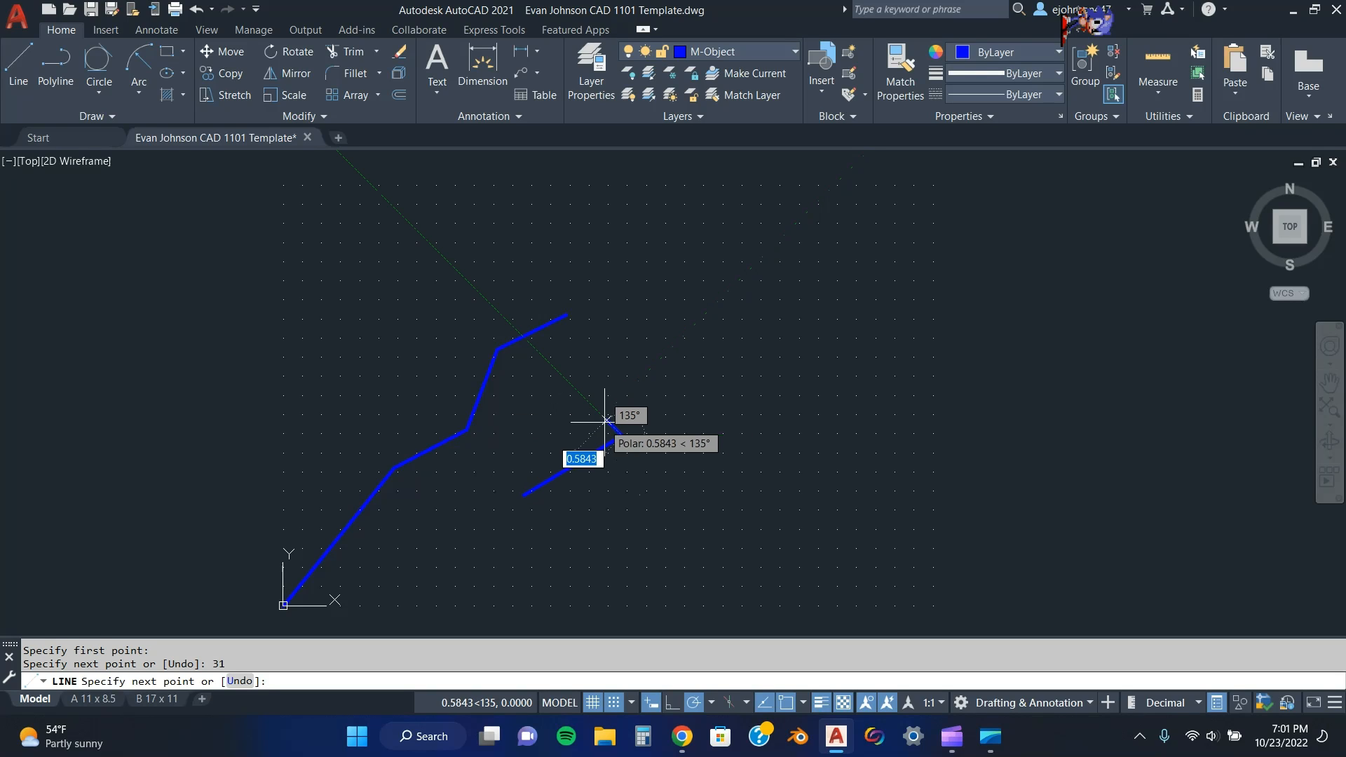
key("Escape")
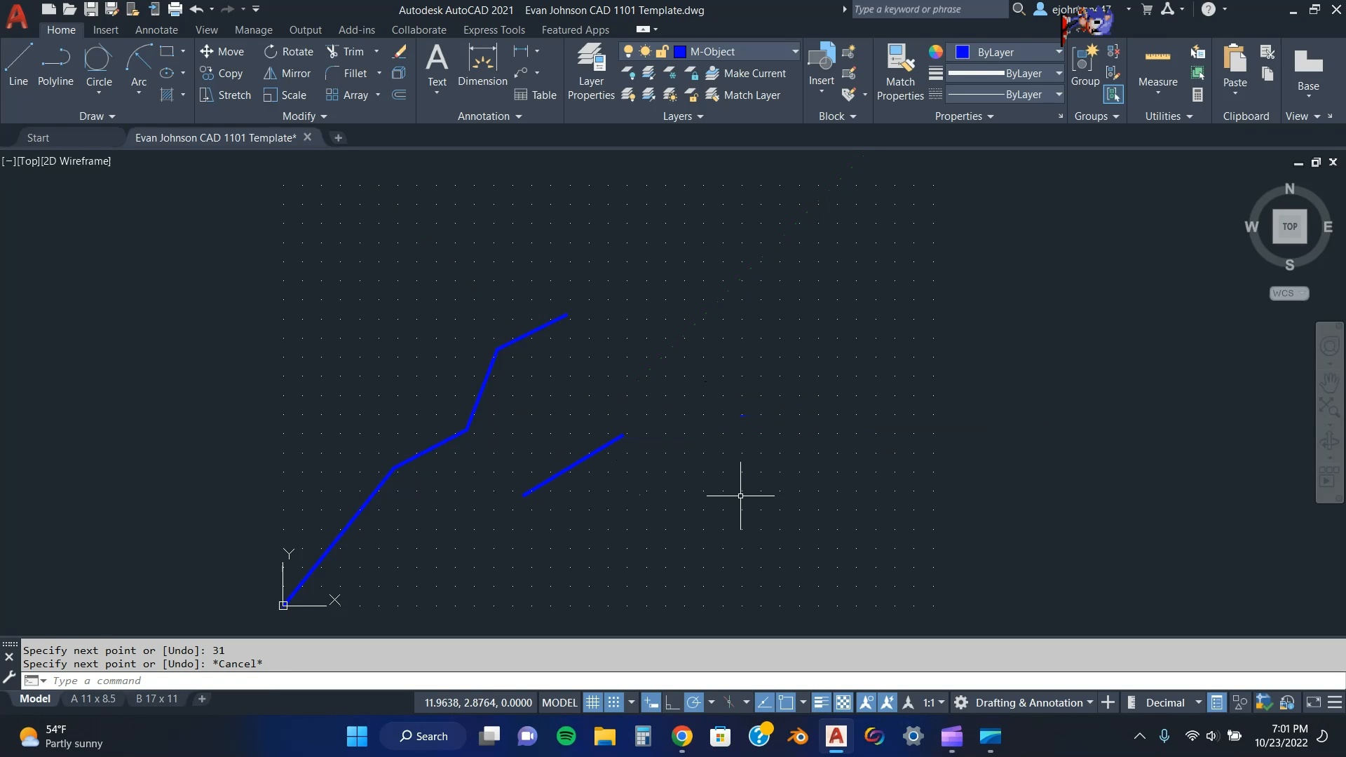
Stretch the lower-left endpoint of the single line to about 8.6, 6.1, above its other end.
left_click(607, 446)
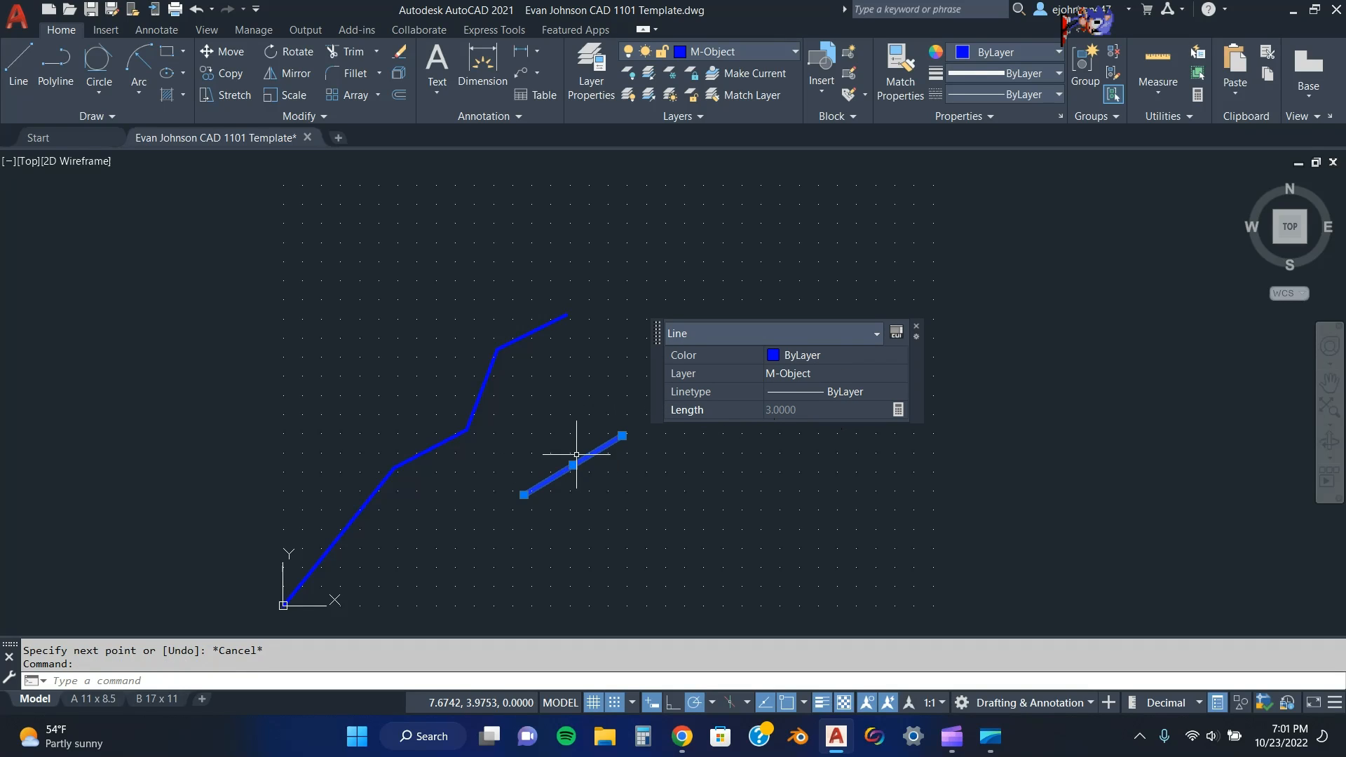
left_click(523, 495)
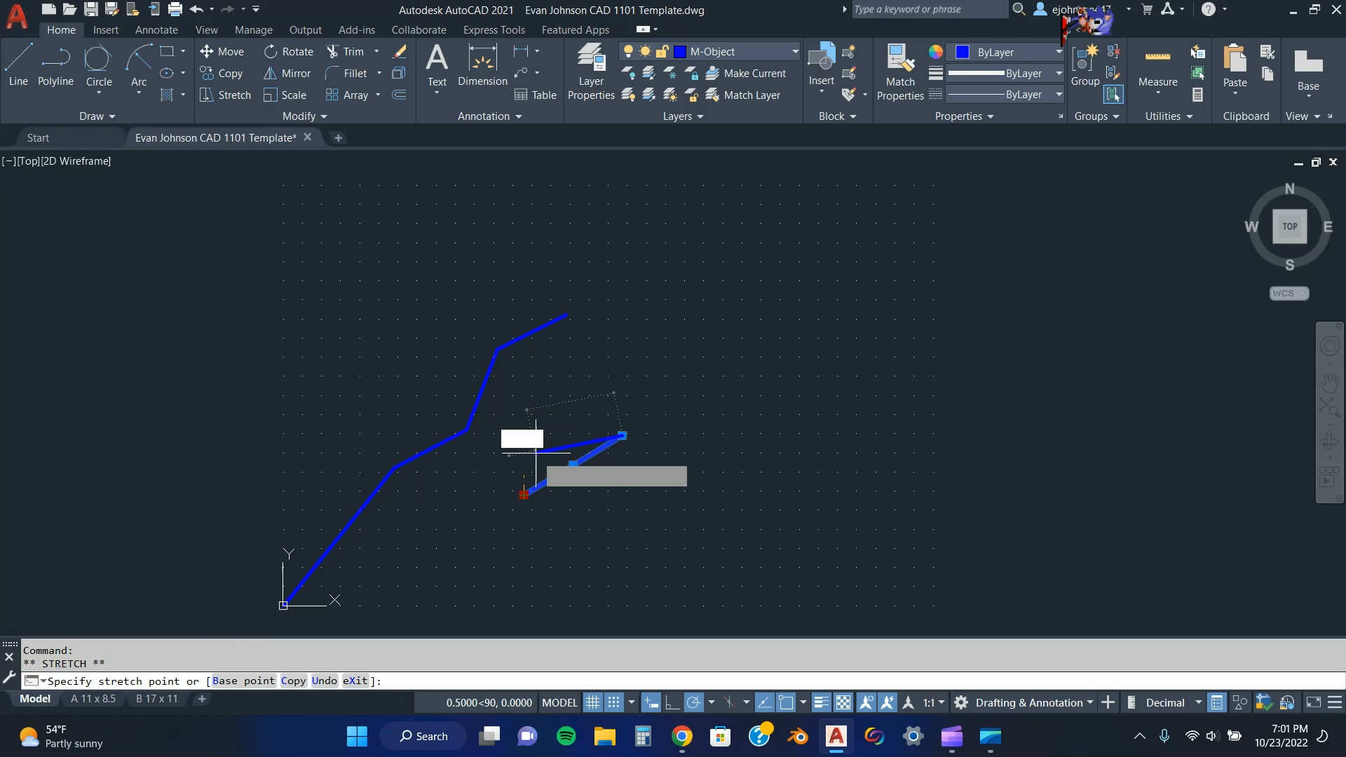
left_click(613, 372)
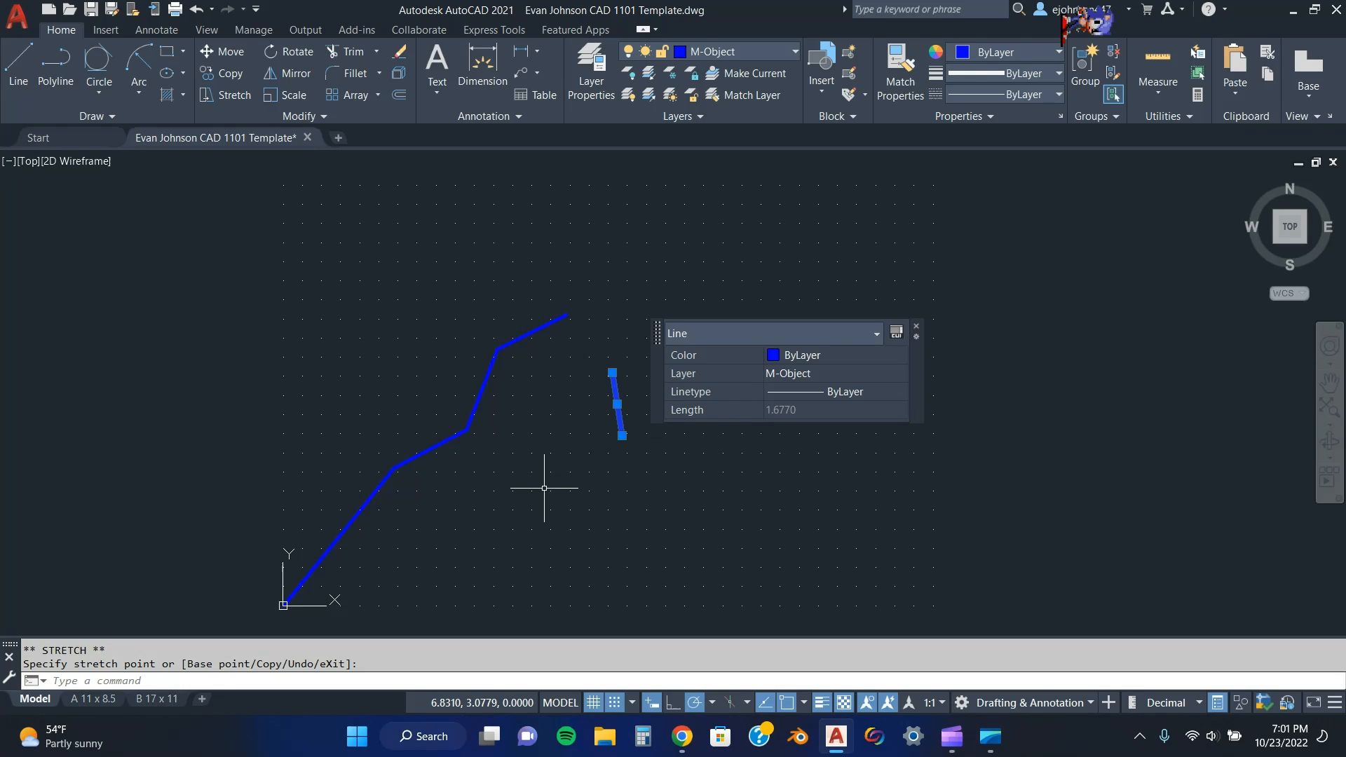
Stretch the lower endpoint of the single line 2 units farther down along the line's own direction.
mouse_move(622, 435)
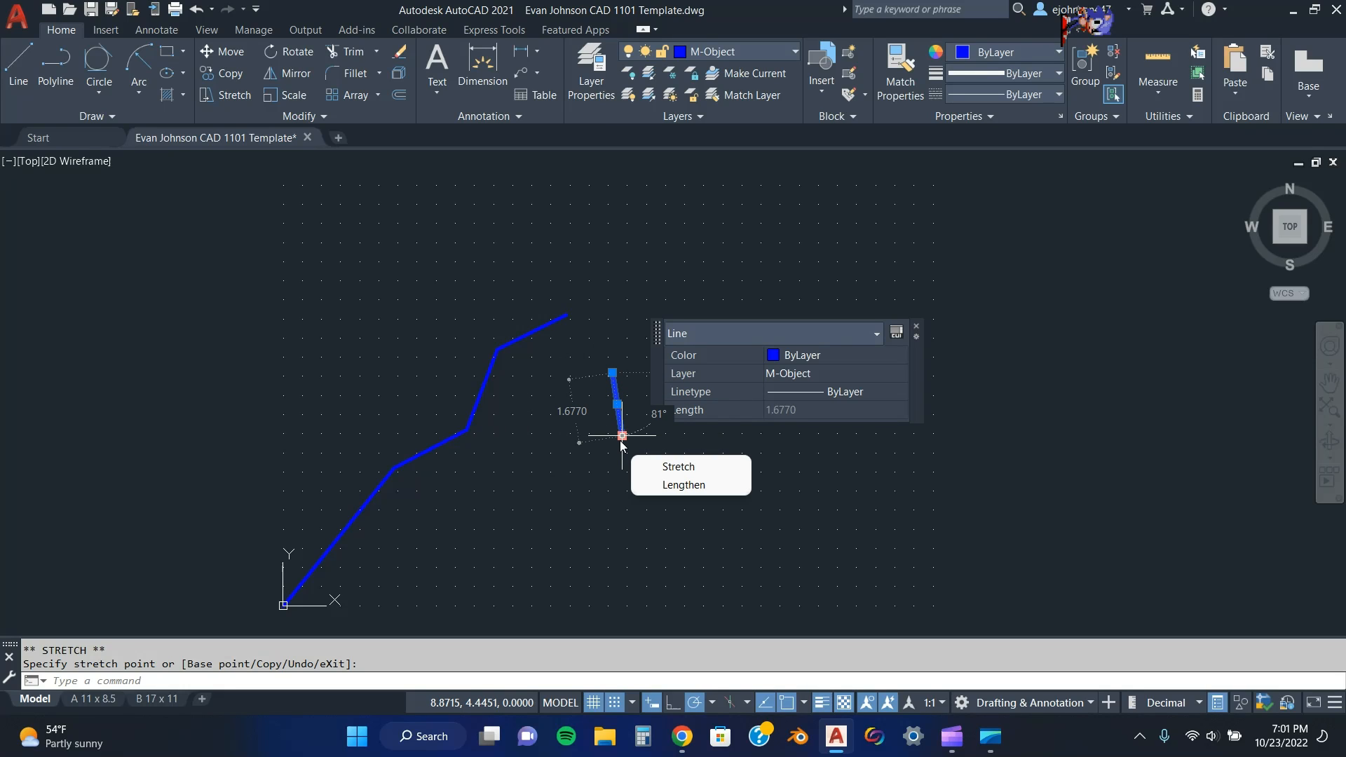
mouse_move(612, 373)
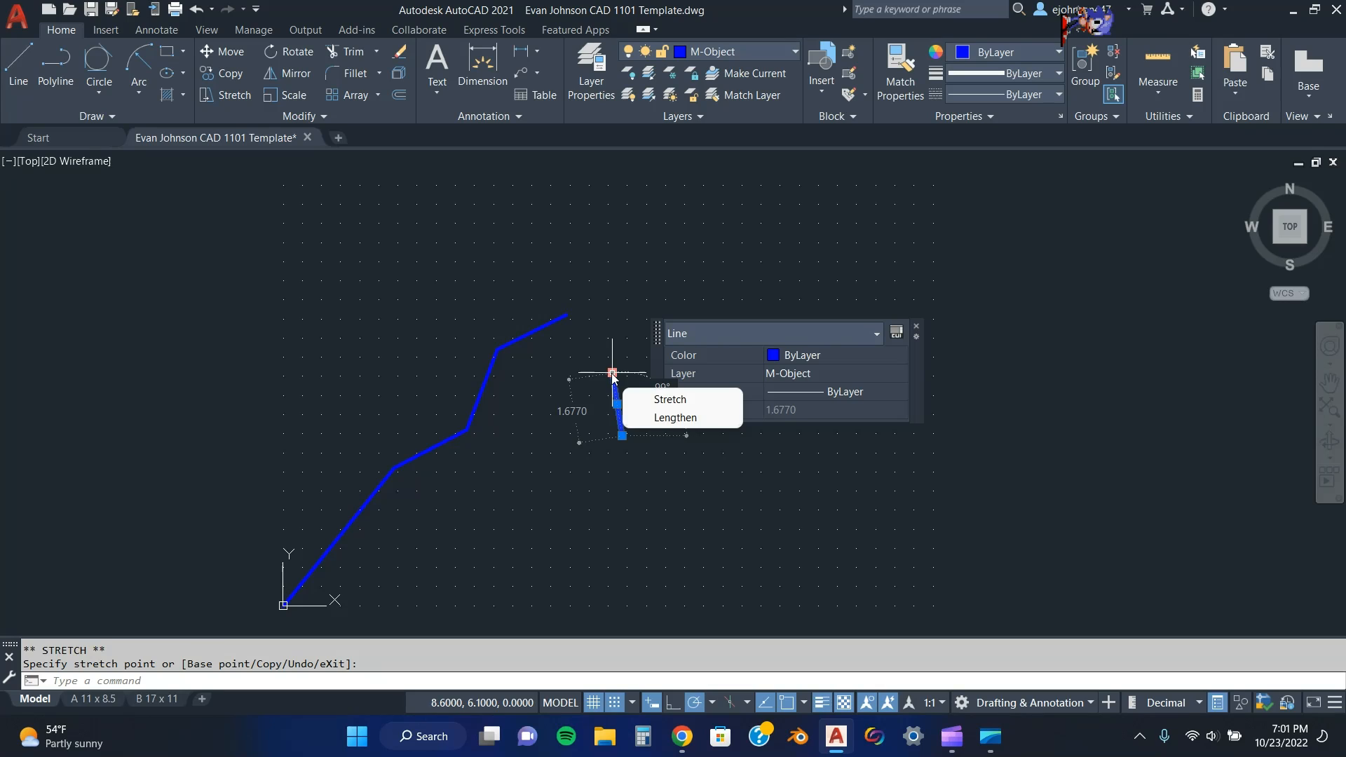
left_click(622, 436)
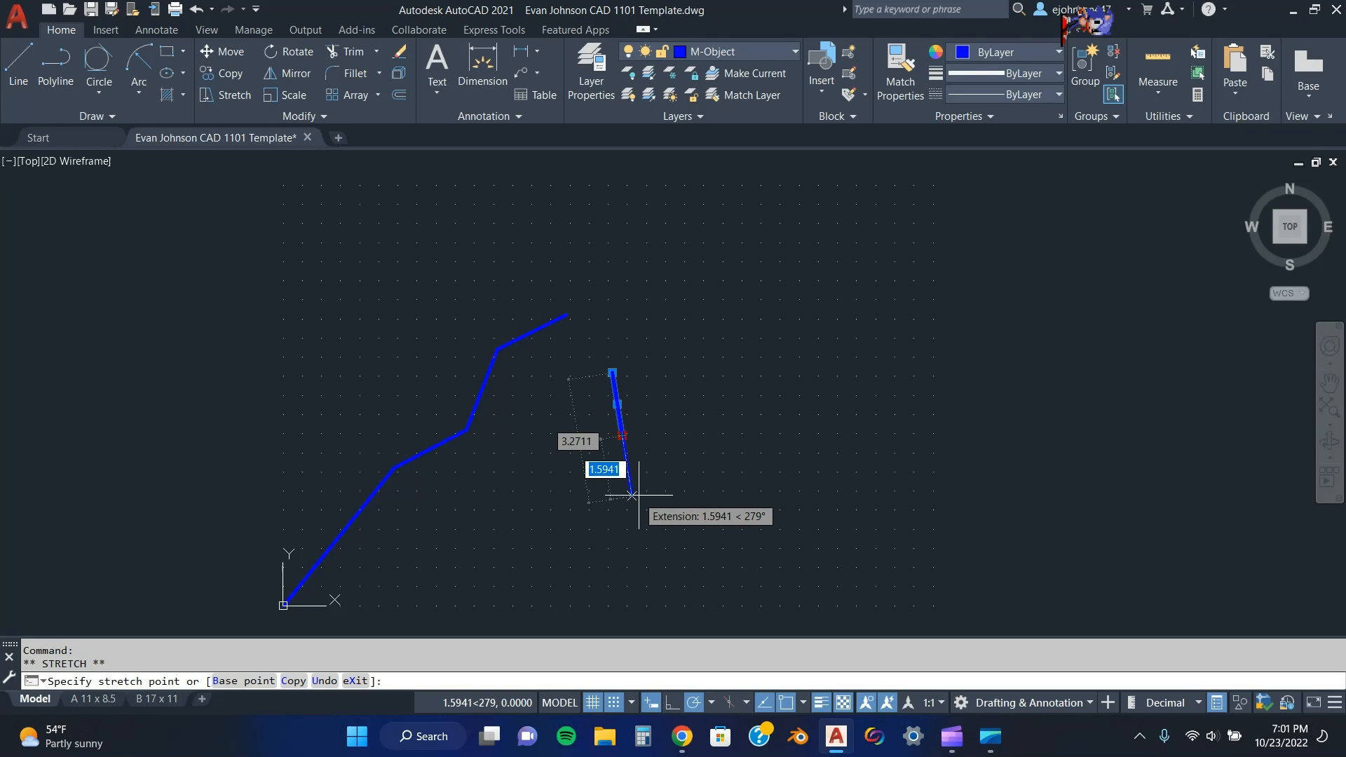
type("2")
key("Return")
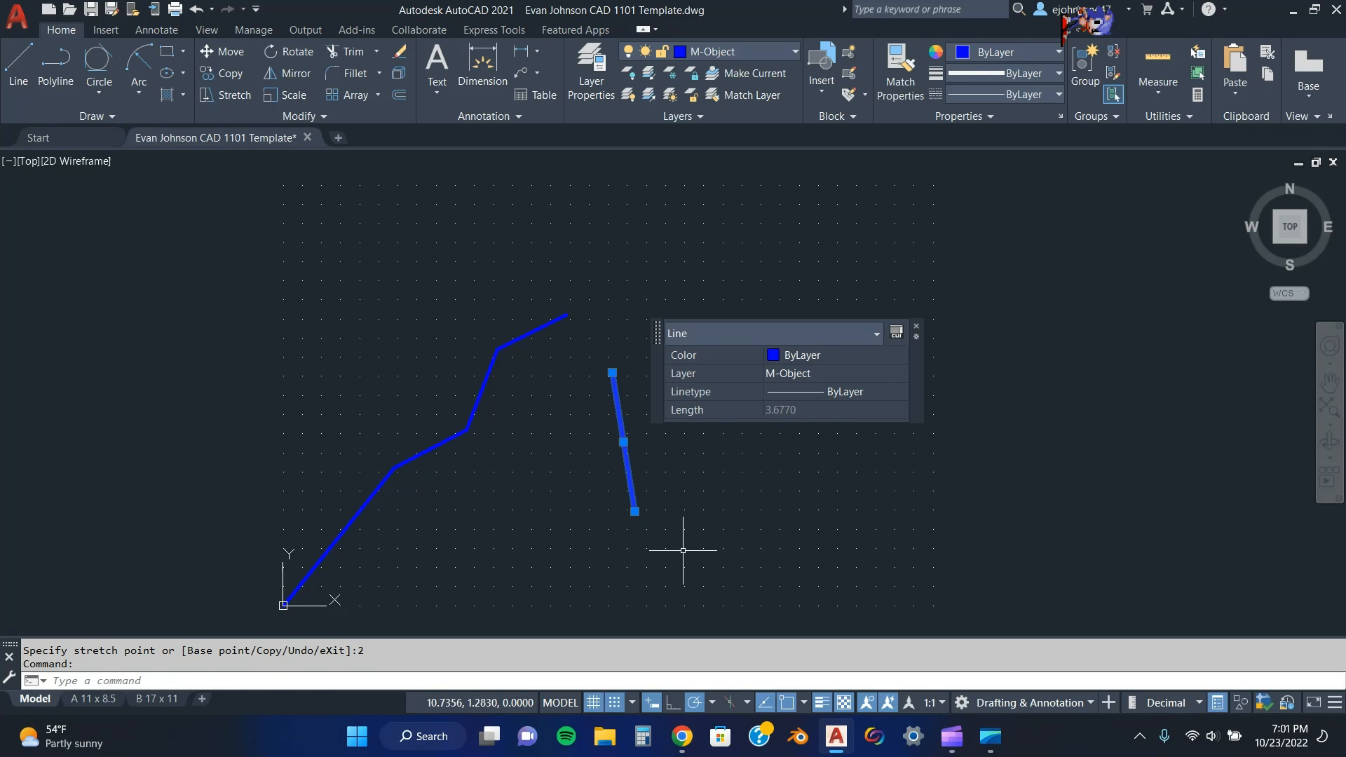
Draw a short vertical line in the space above the chain's lower end, with polar tracking off and ortho mode on.
mouse_move(612, 373)
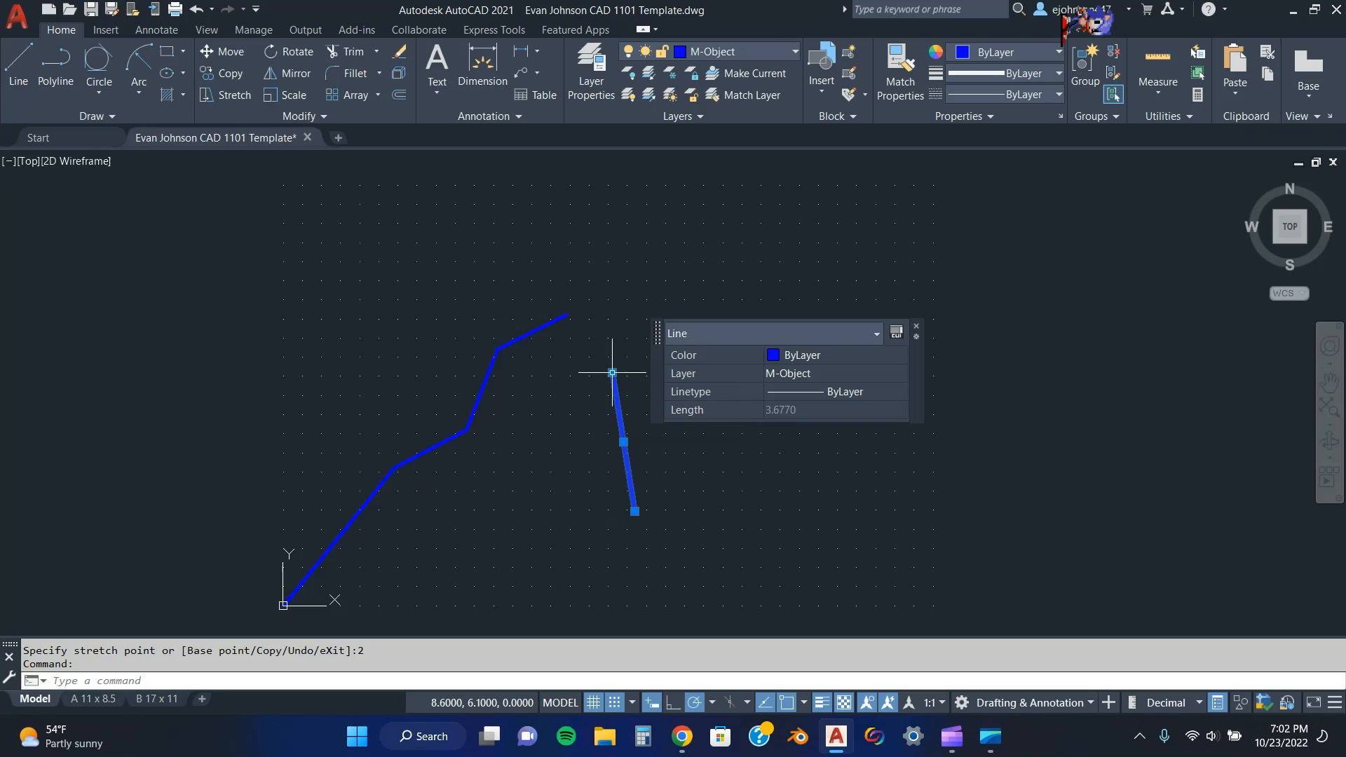
left_click(19, 66)
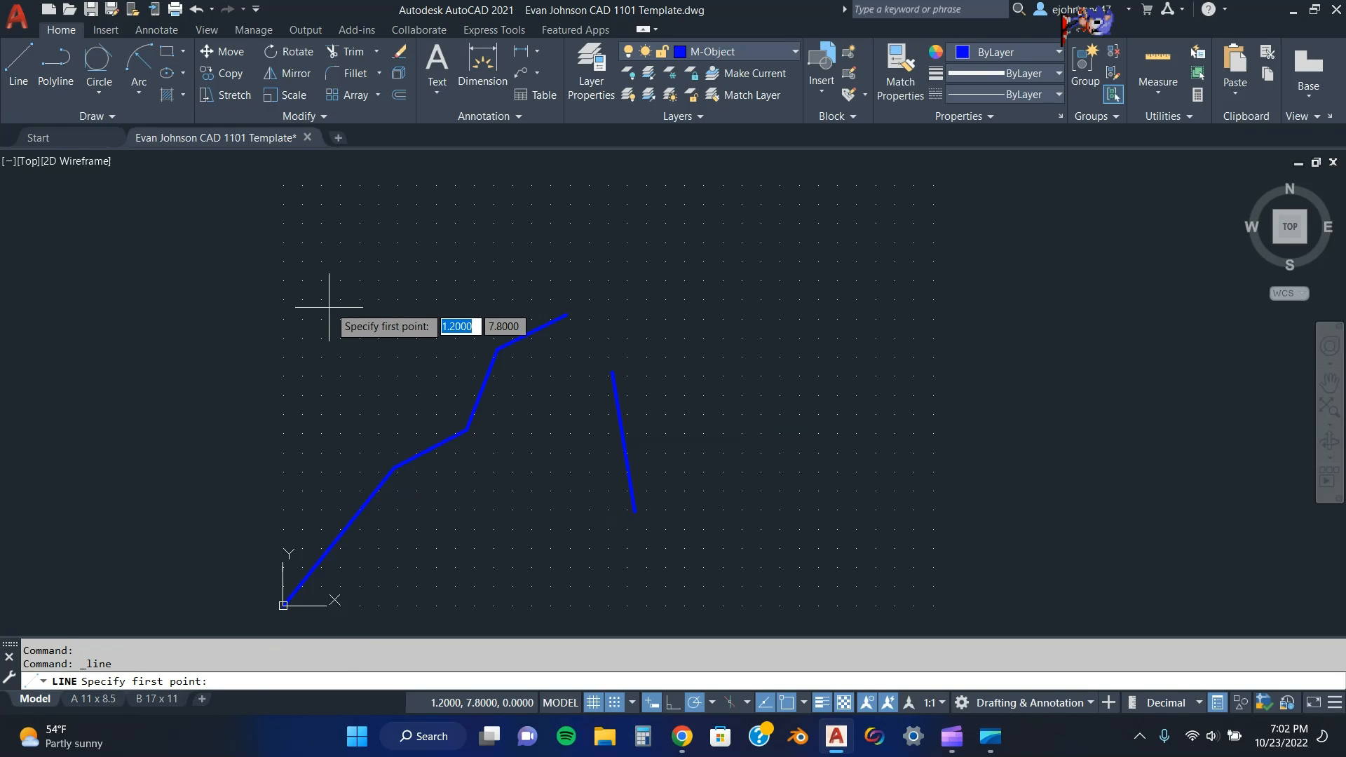
left_click(341, 326)
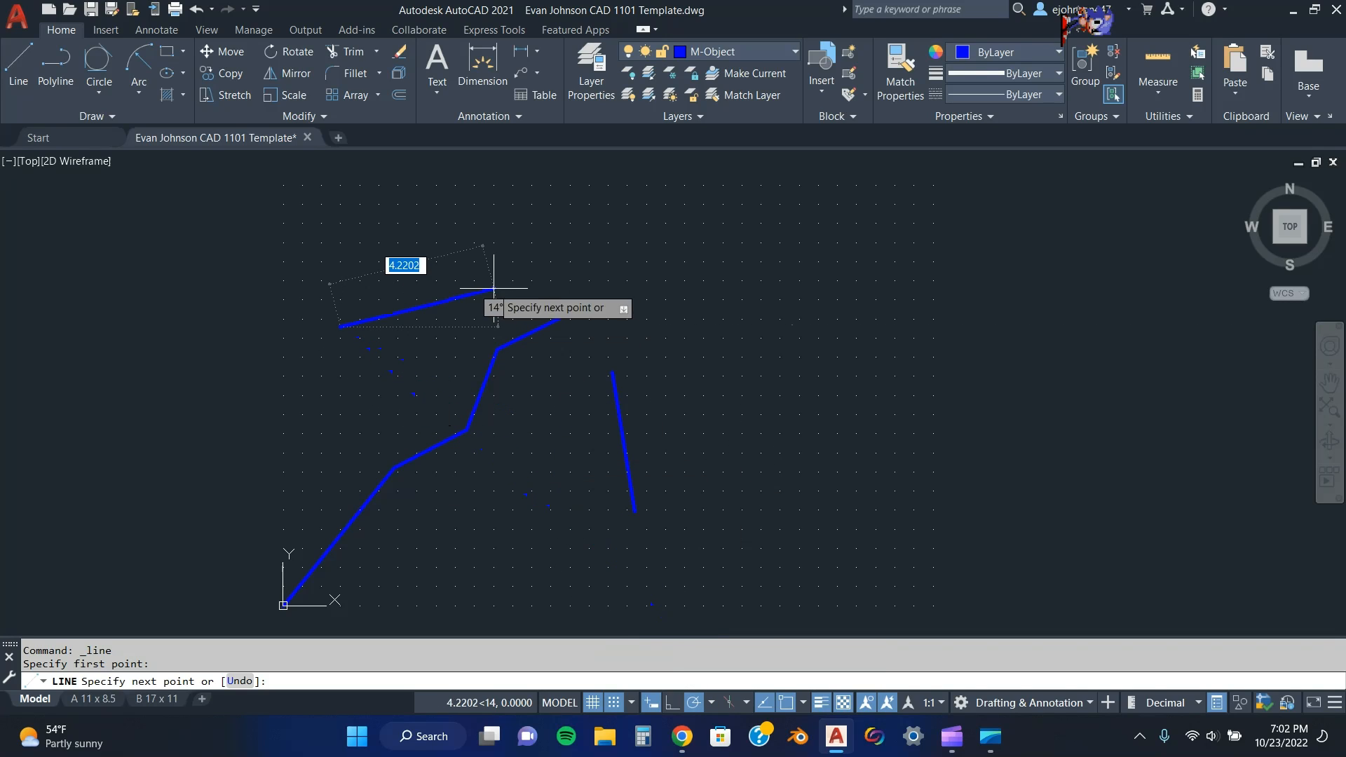
left_click(712, 703)
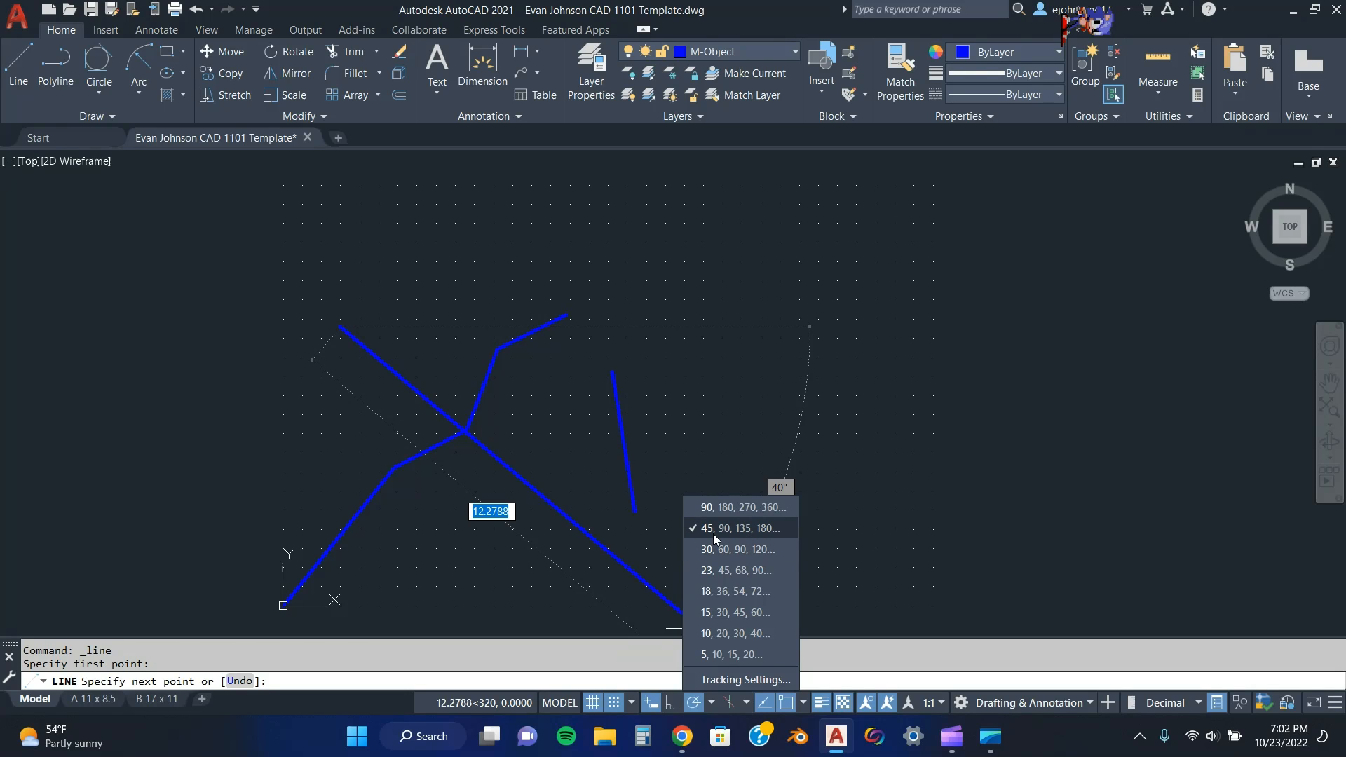
left_click(695, 704)
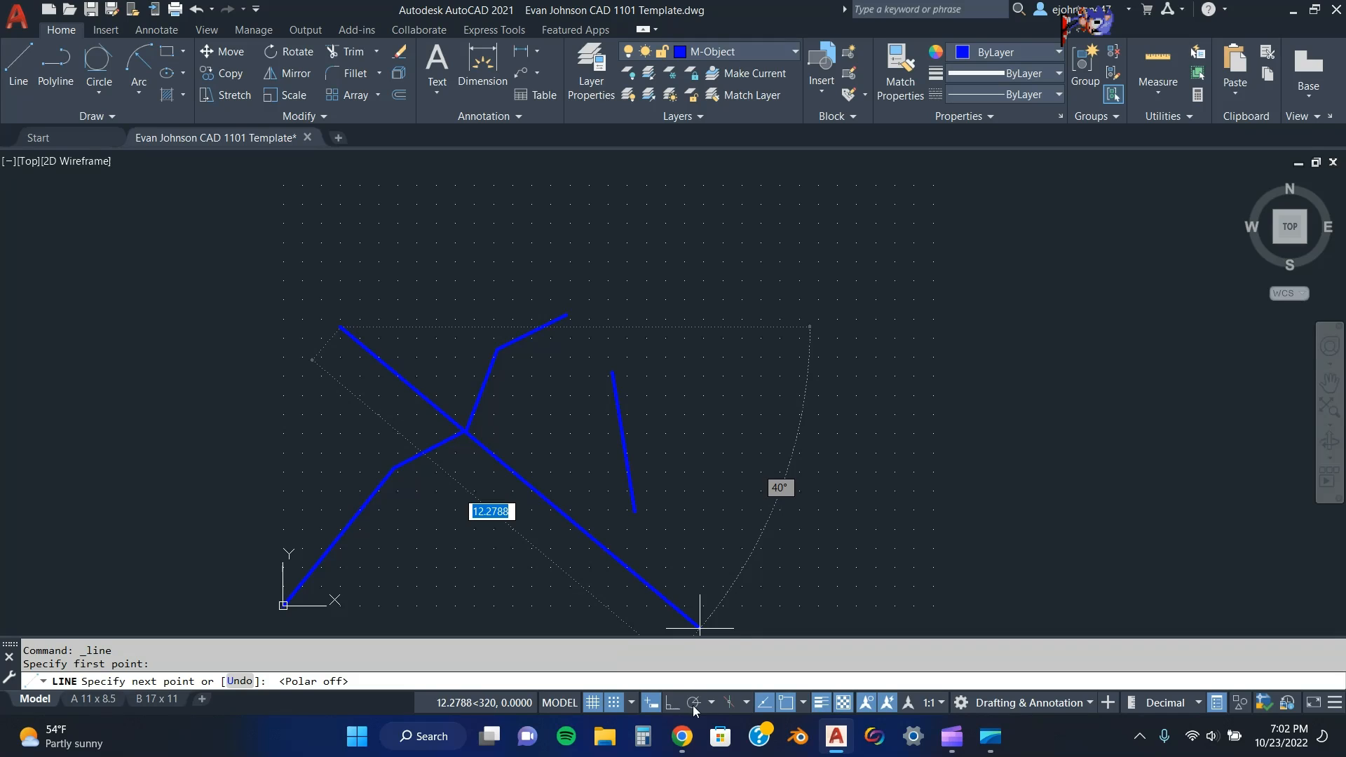
left_click(672, 704)
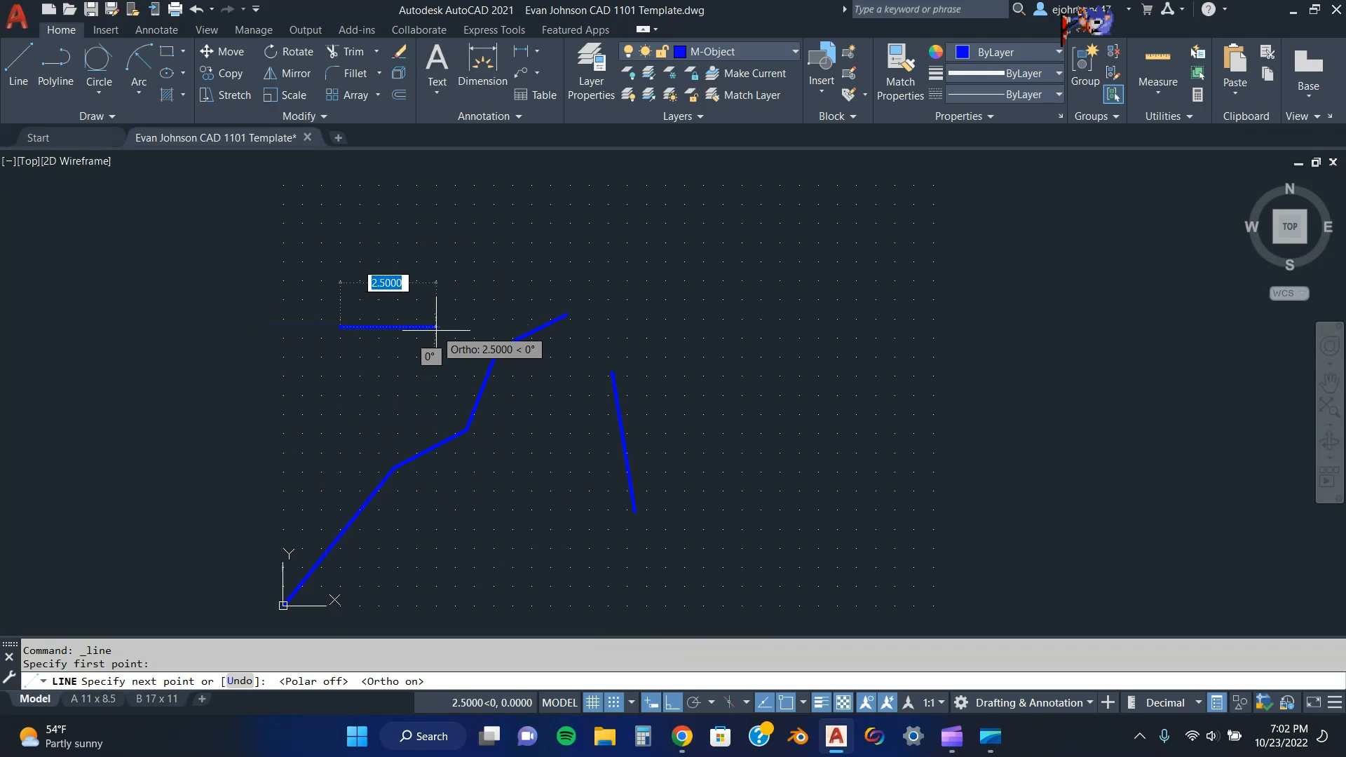
left_click(354, 411)
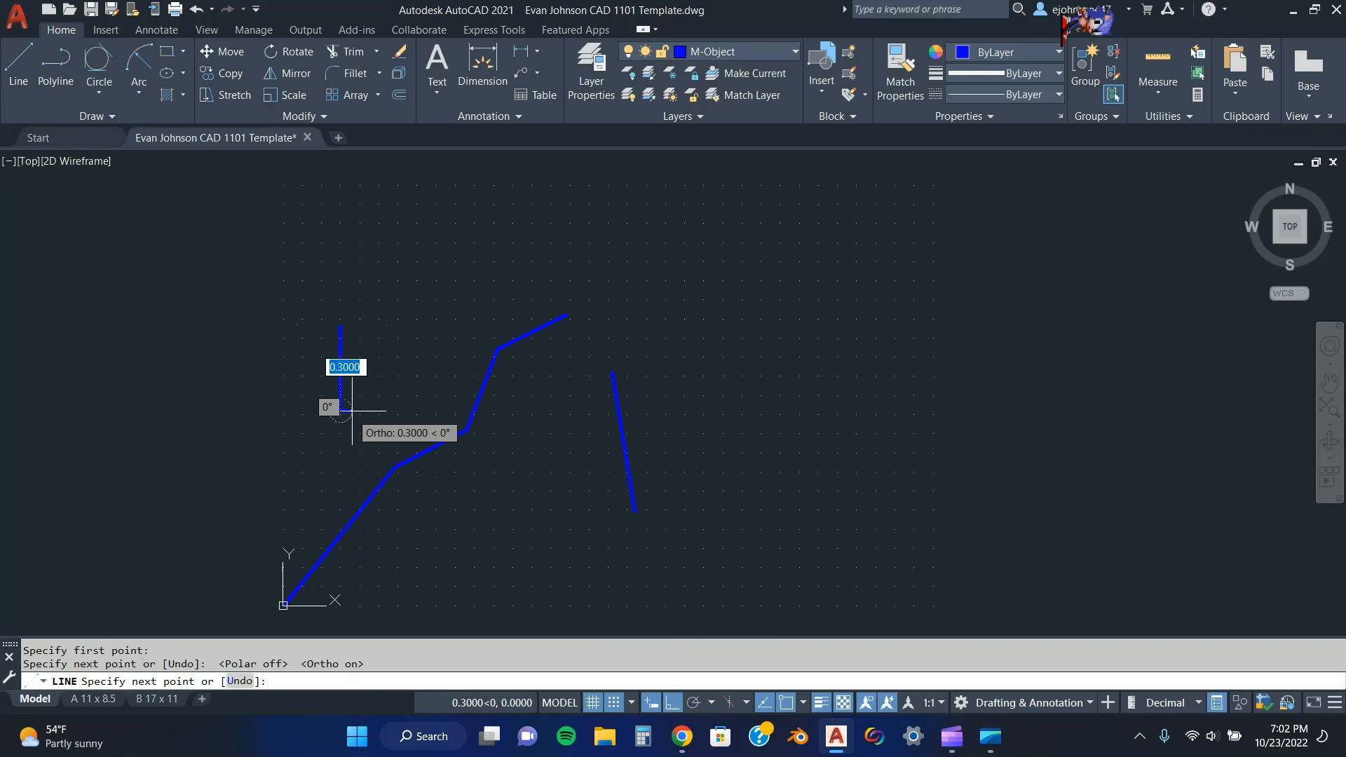
key("Escape")
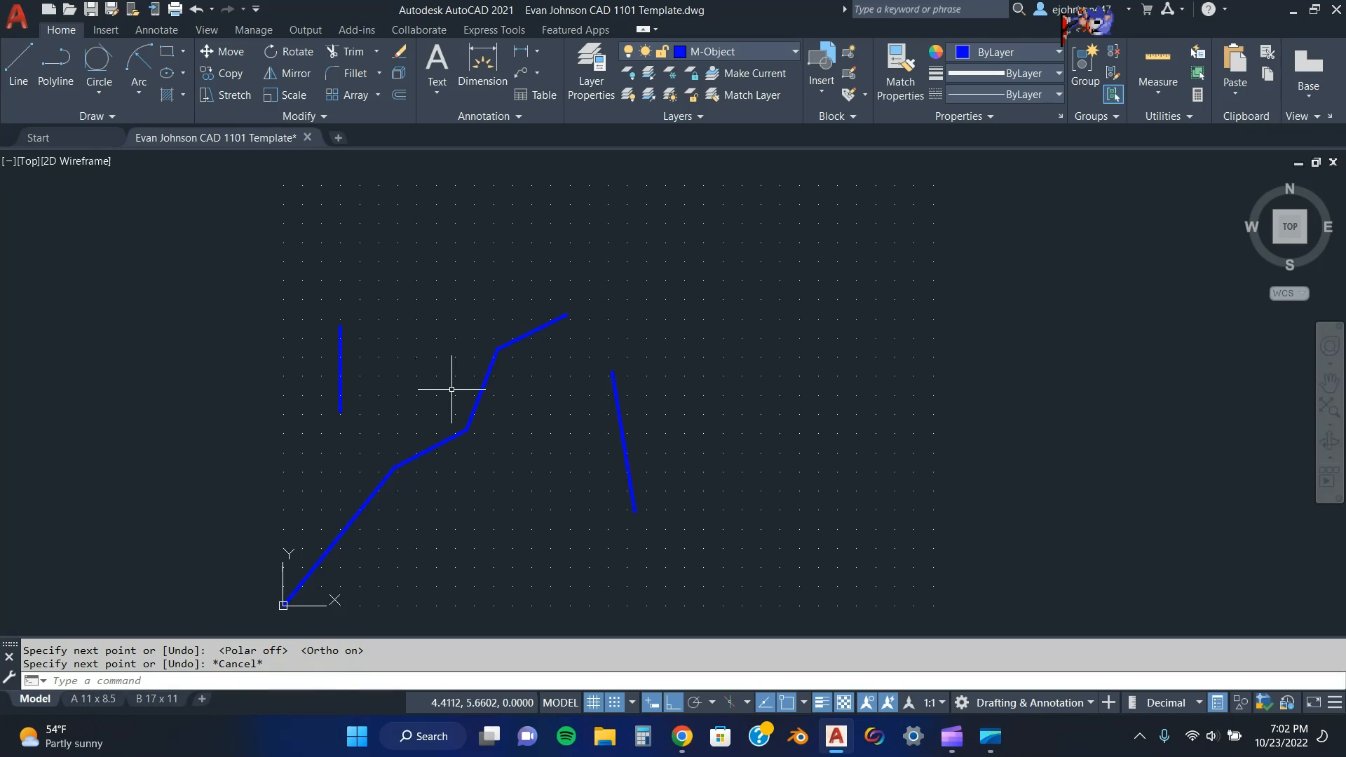
Erase the short vertical line picked with a crossing window, and the single line plus the chain's second and fourth segments picked with a fence.
left_click(398, 55)
left_click(408, 285)
left_click(309, 453)
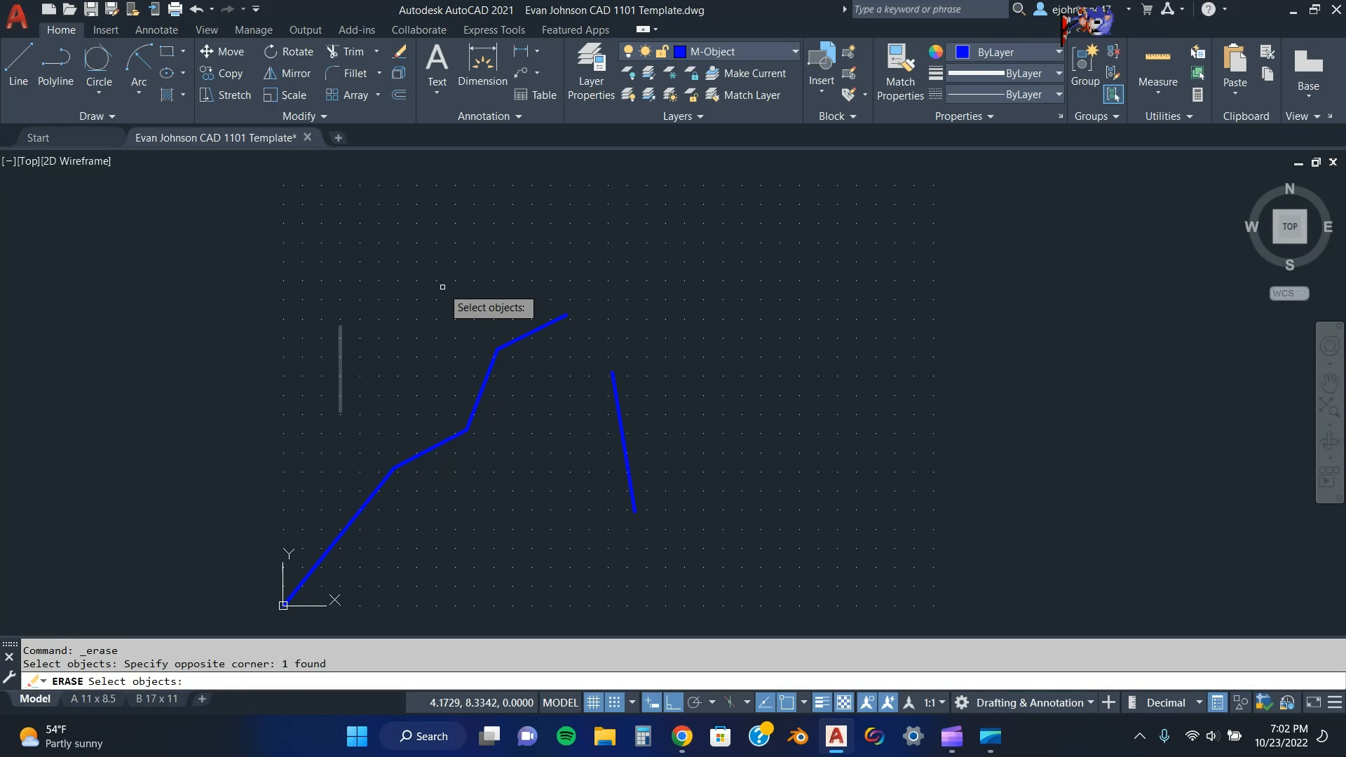
type("?")
key("Return")
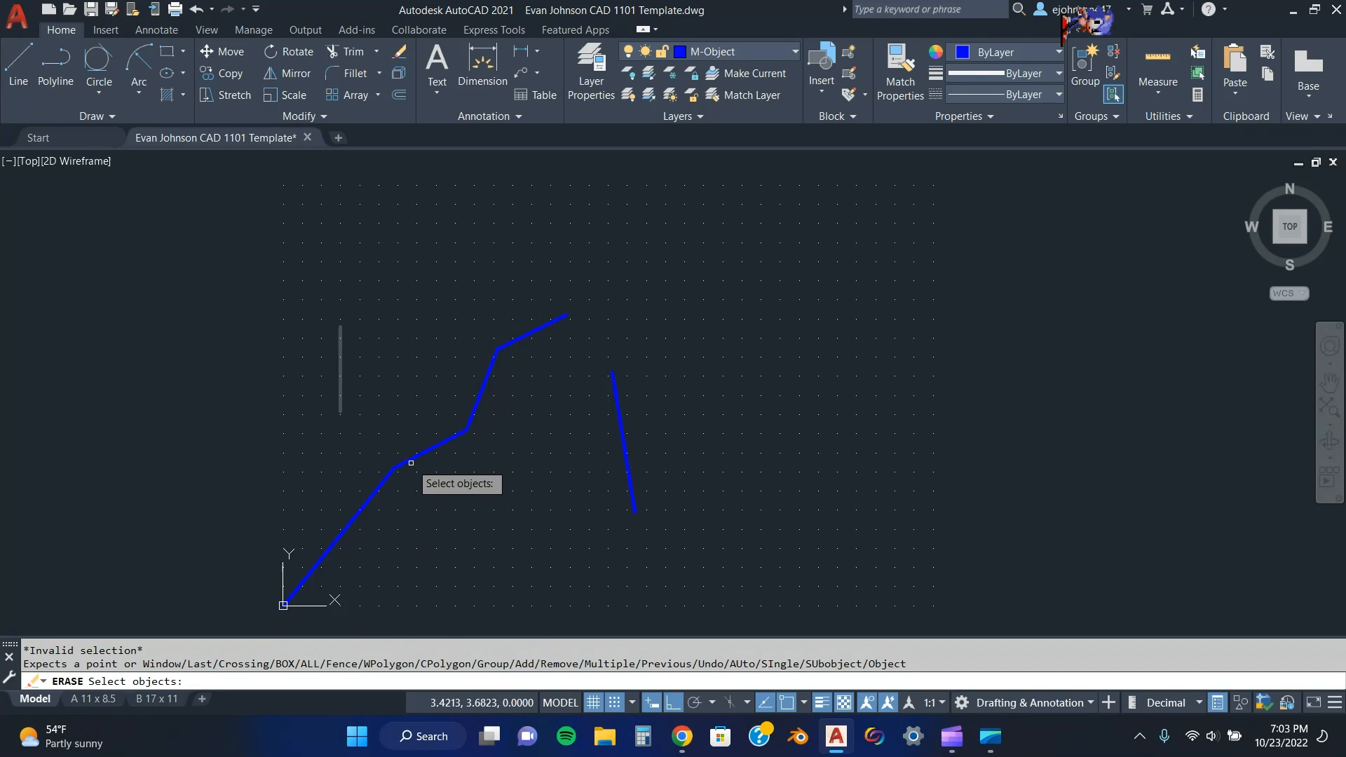
type("f")
key("Return")
left_click(587, 442)
left_click(672, 396)
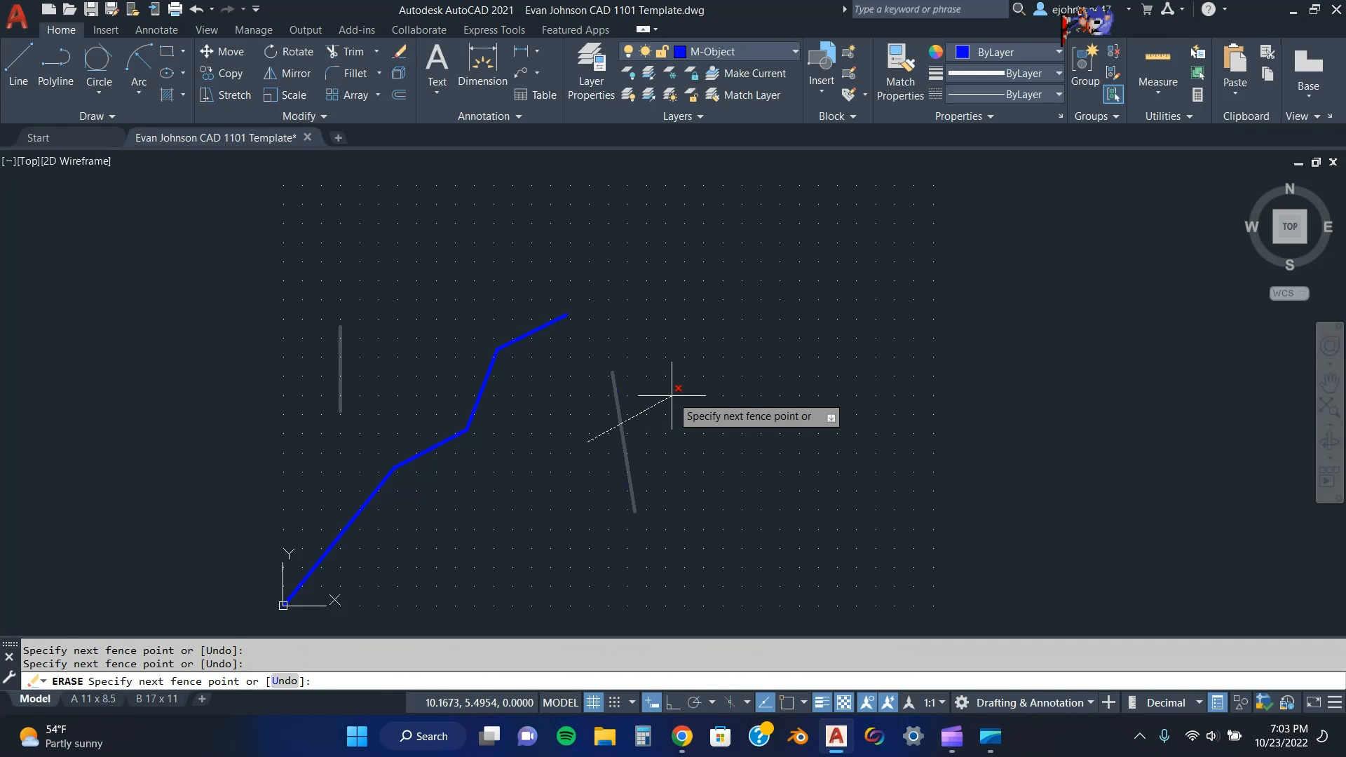
left_click(530, 316)
left_click(463, 321)
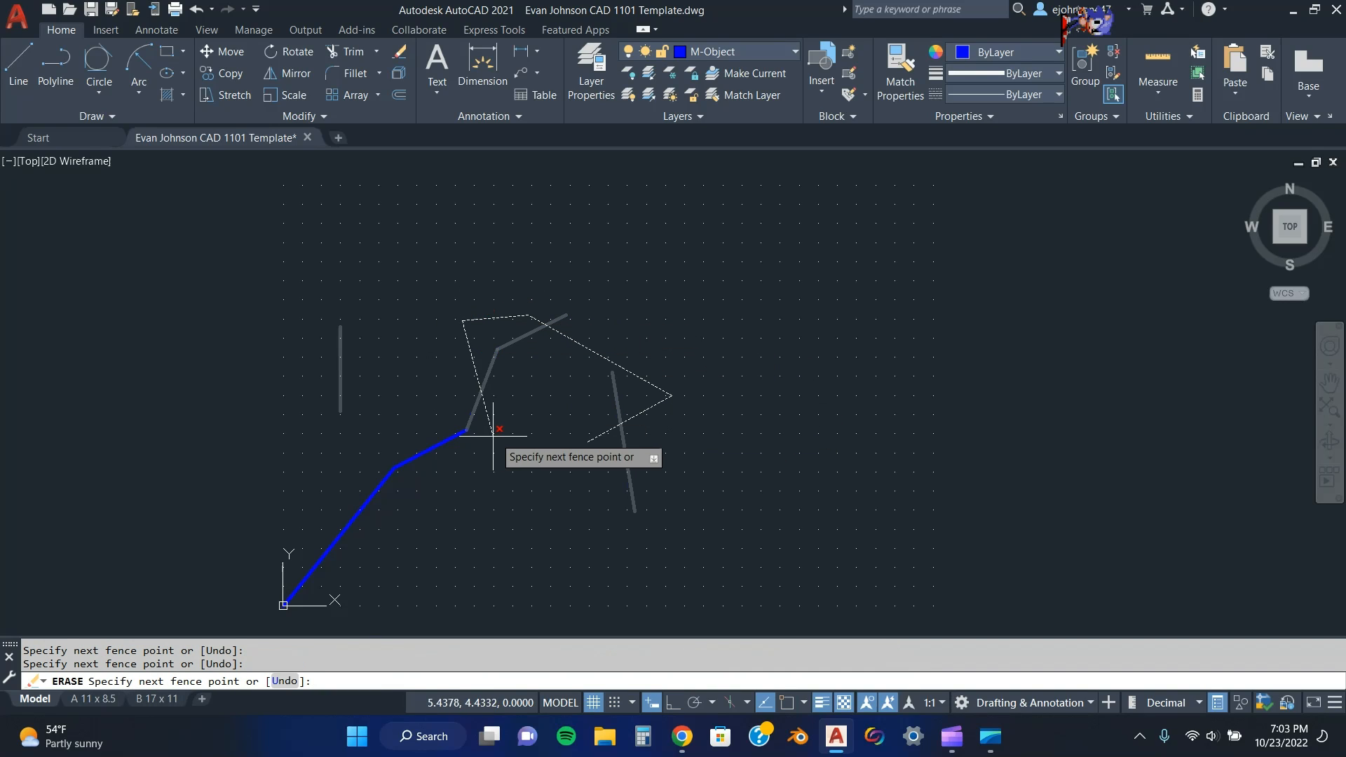
left_click(432, 472)
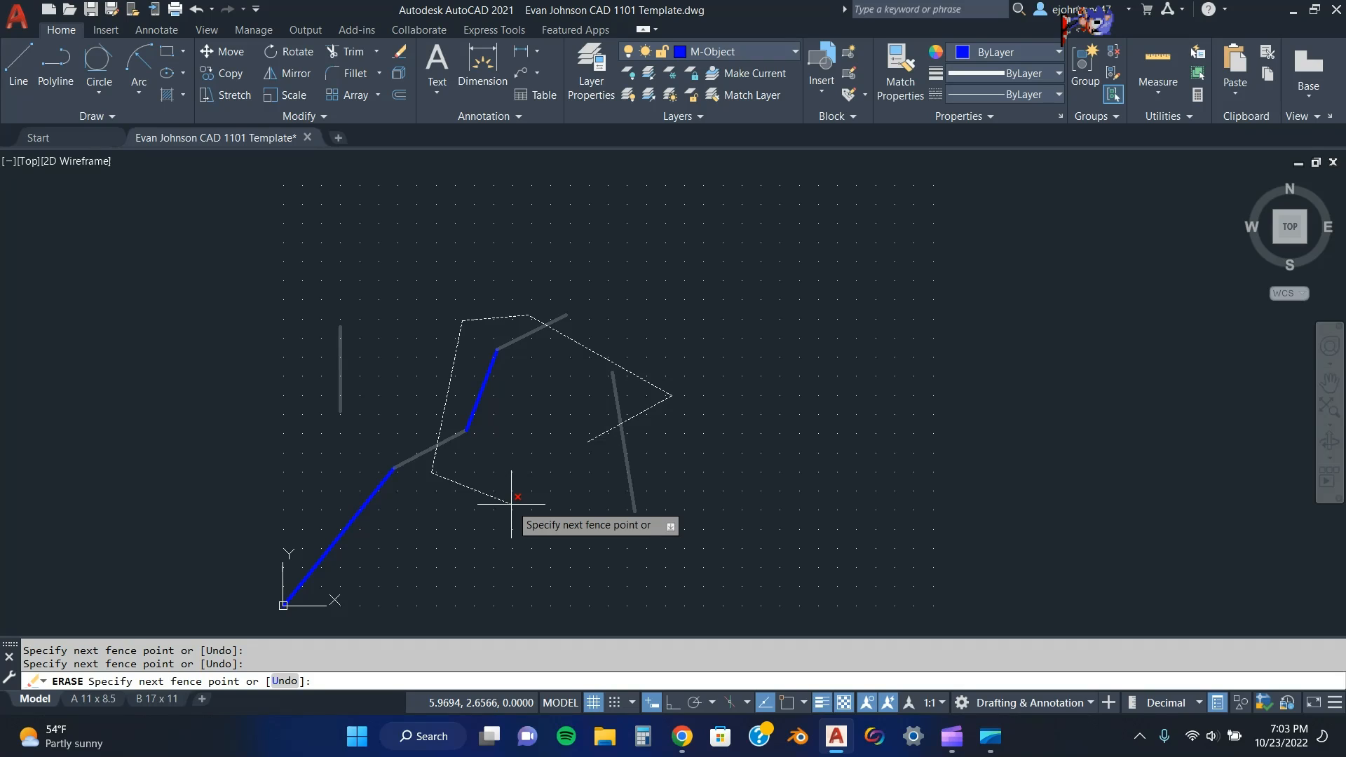
key("Return")
key("Return")
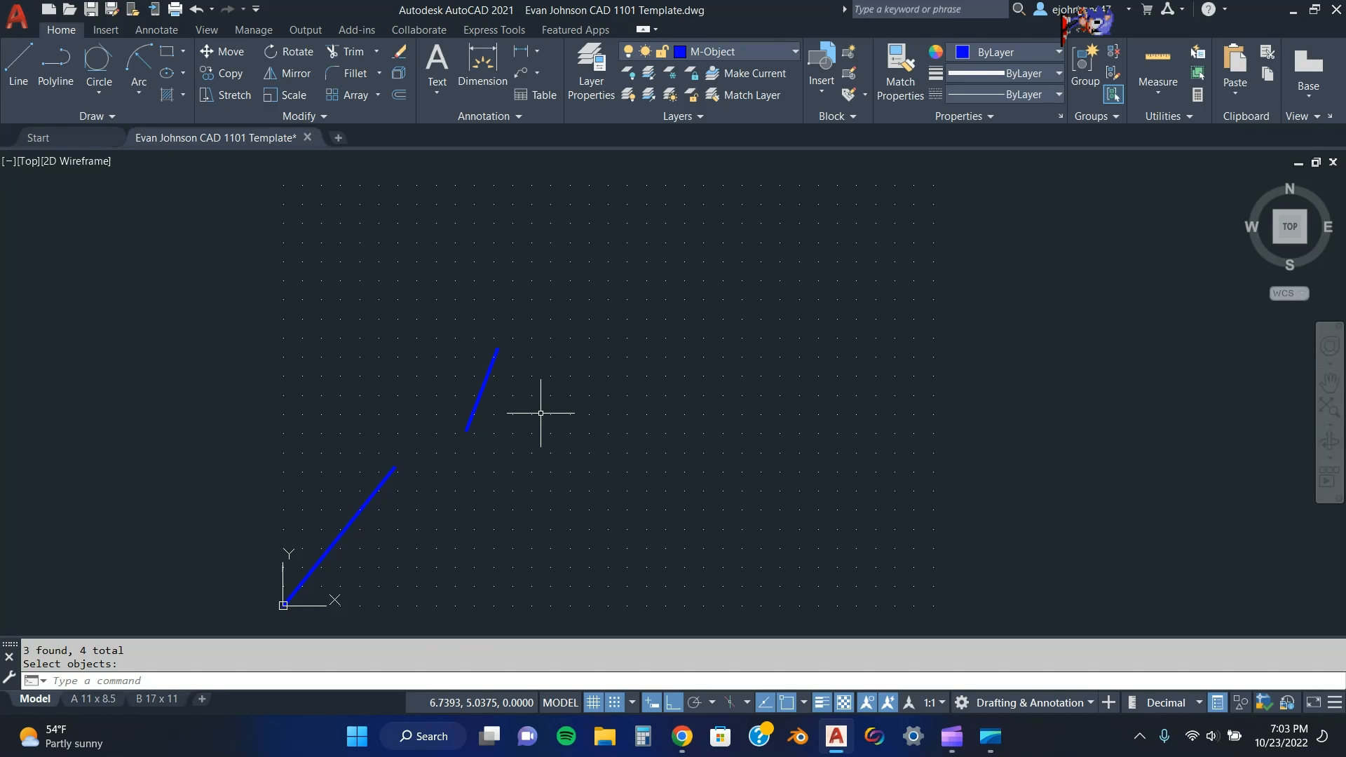
Stretch the lower endpoint of the remaining upper line to the upper endpoint of the line starting at the origin.
left_click(518, 331)
left_click(437, 443)
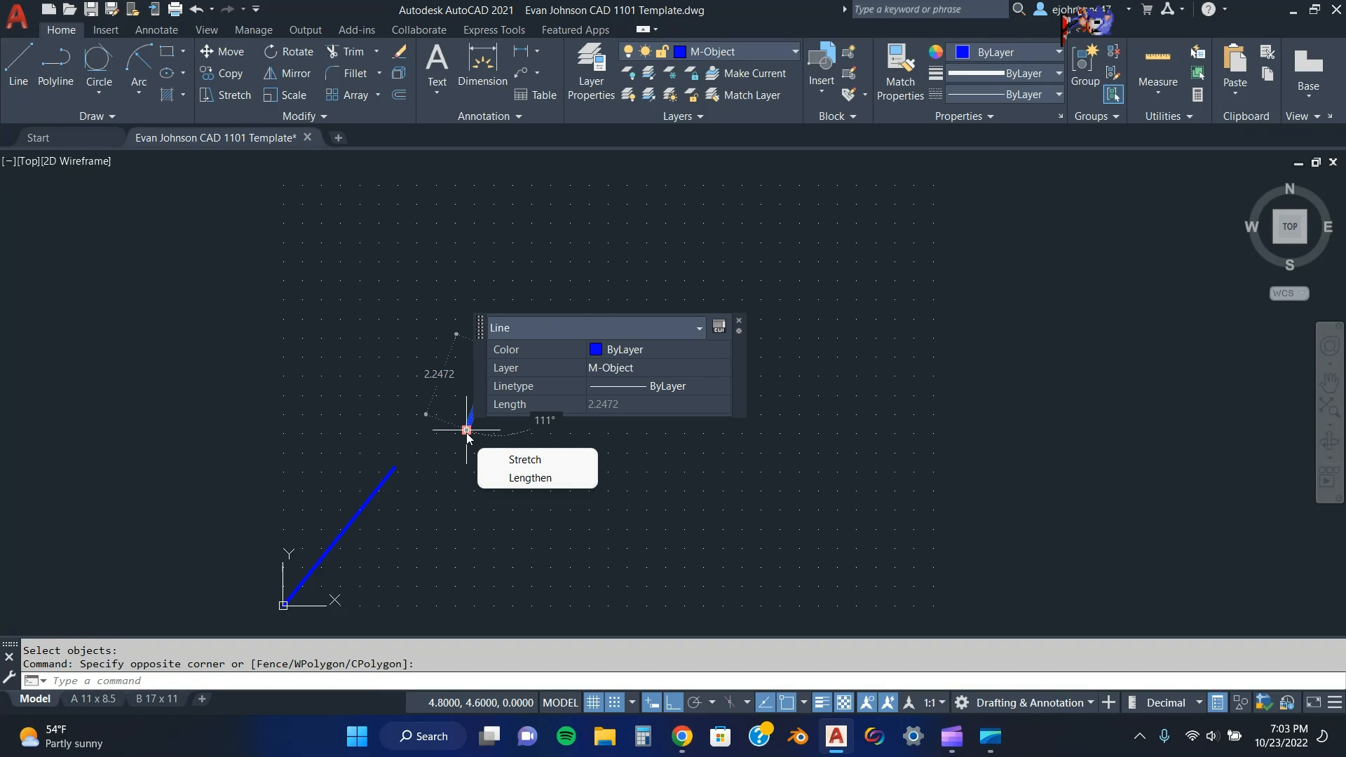
left_click(466, 430)
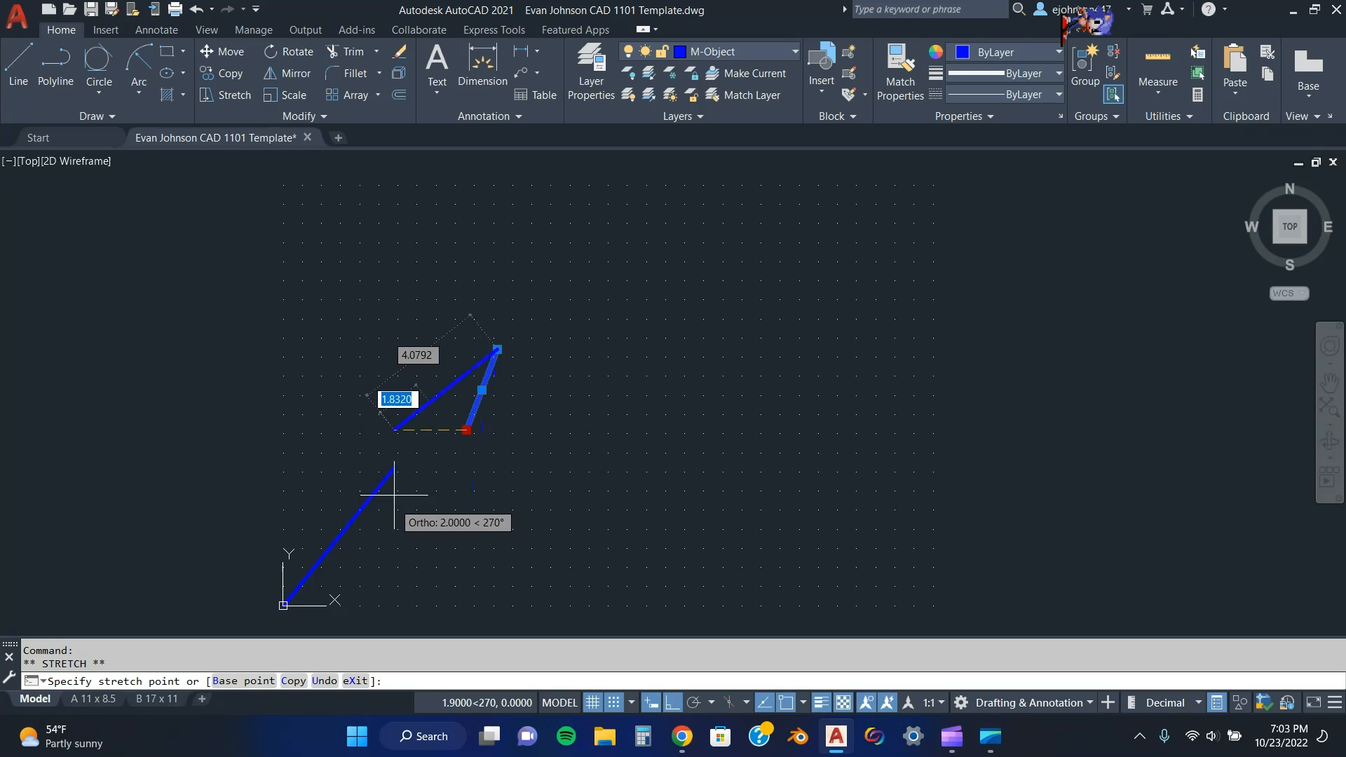
left_click(394, 468)
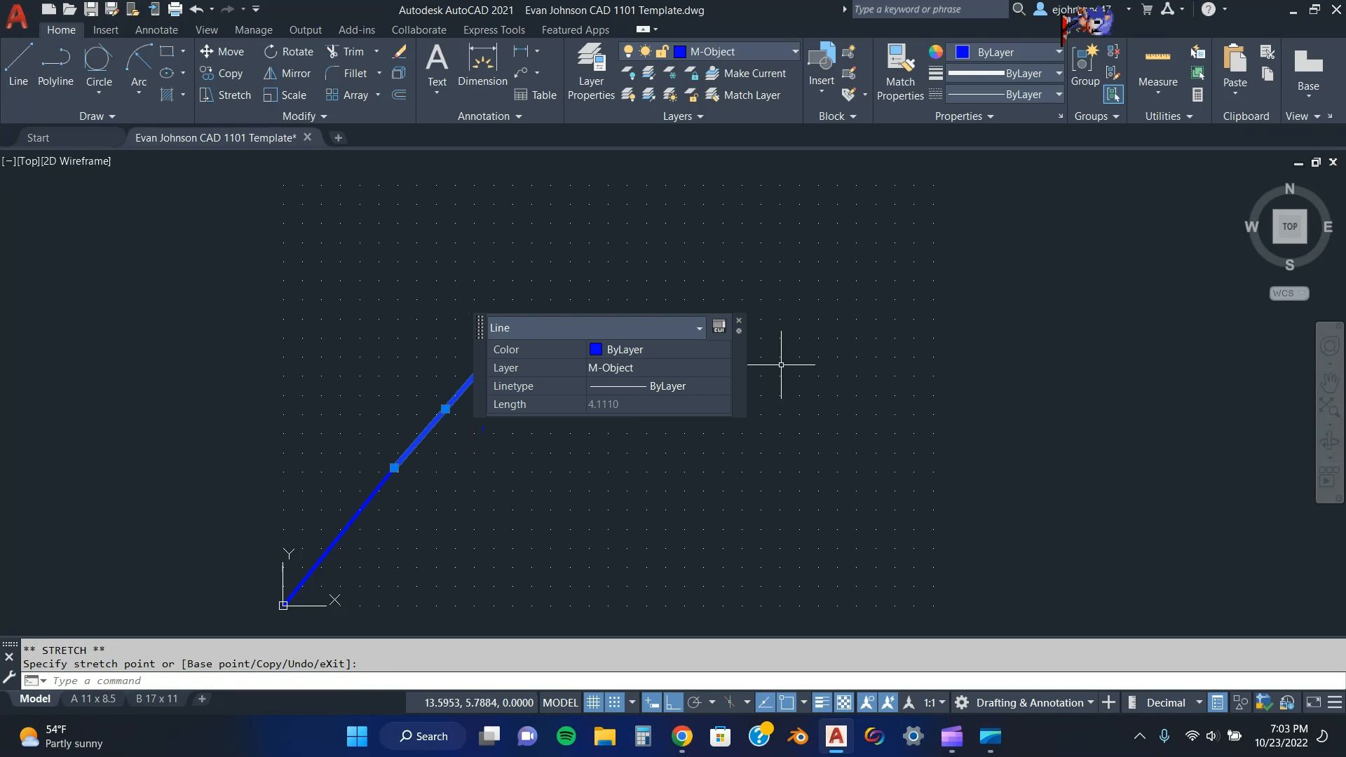
left_click(738, 323)
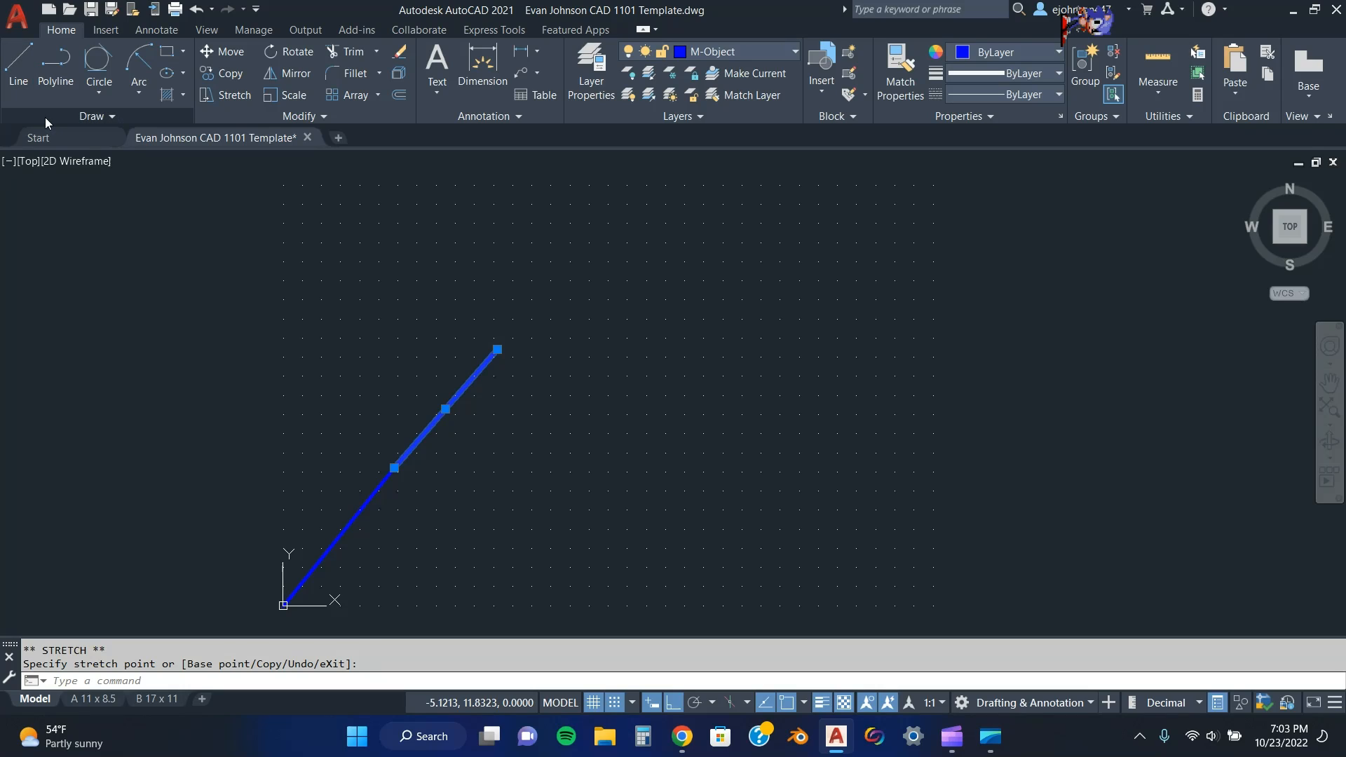
Make M-Hidden the current layer and draw a horizontal construction line through 6.7, 2.
left_click(45, 116)
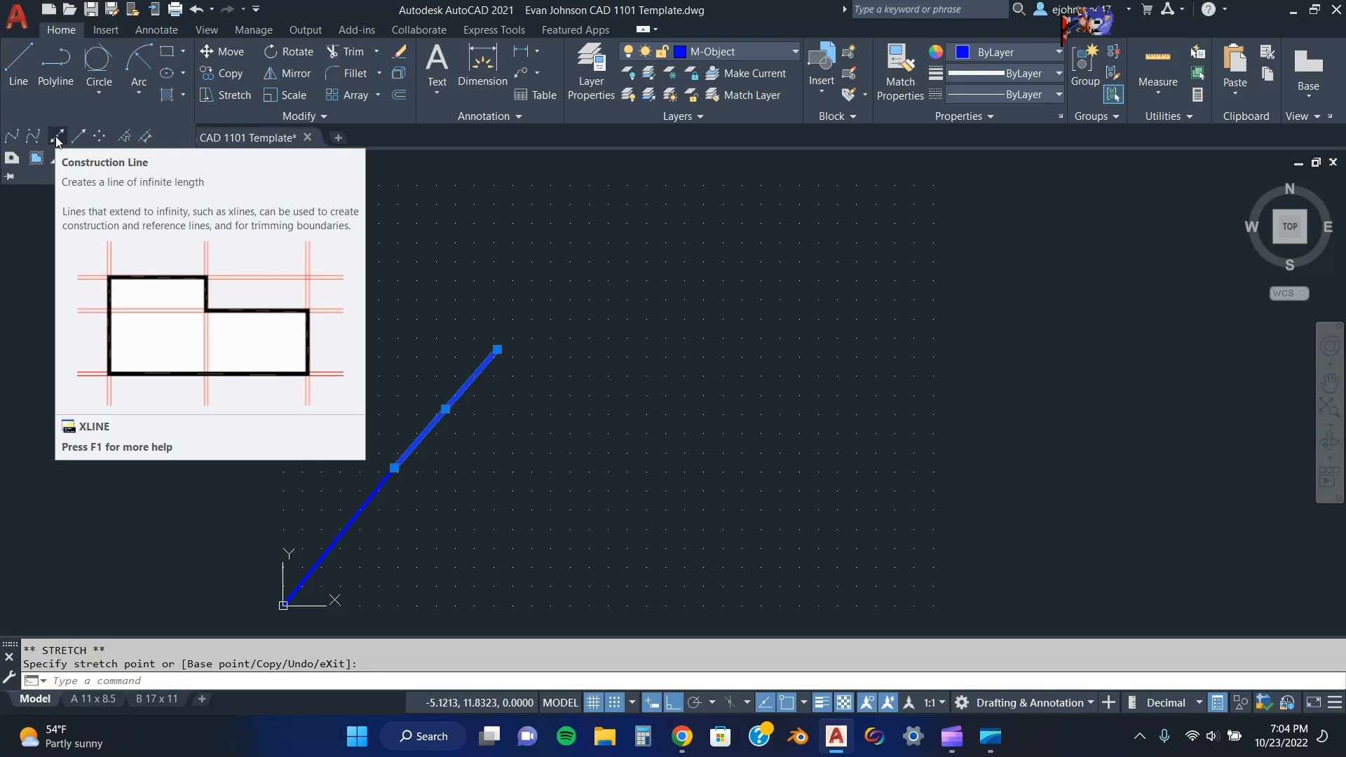
left_click(58, 138)
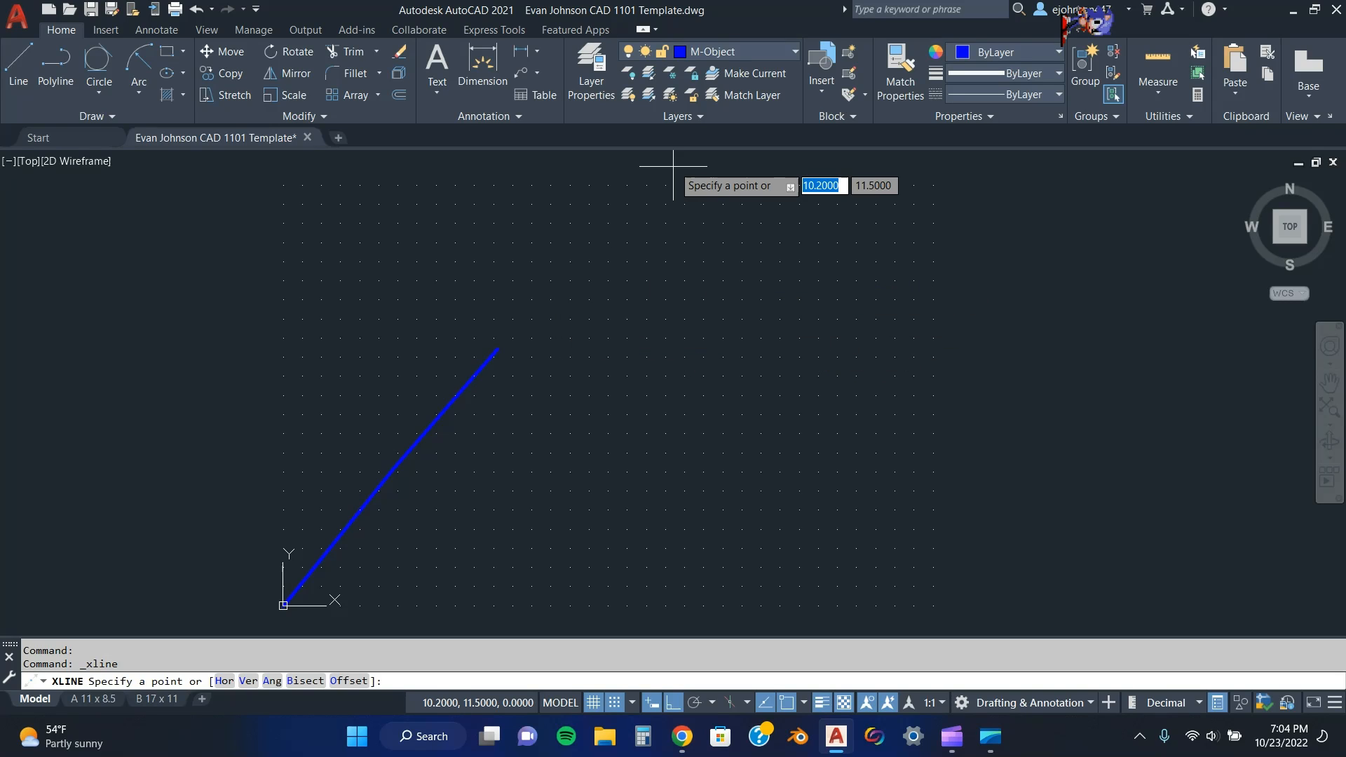
left_click(797, 55)
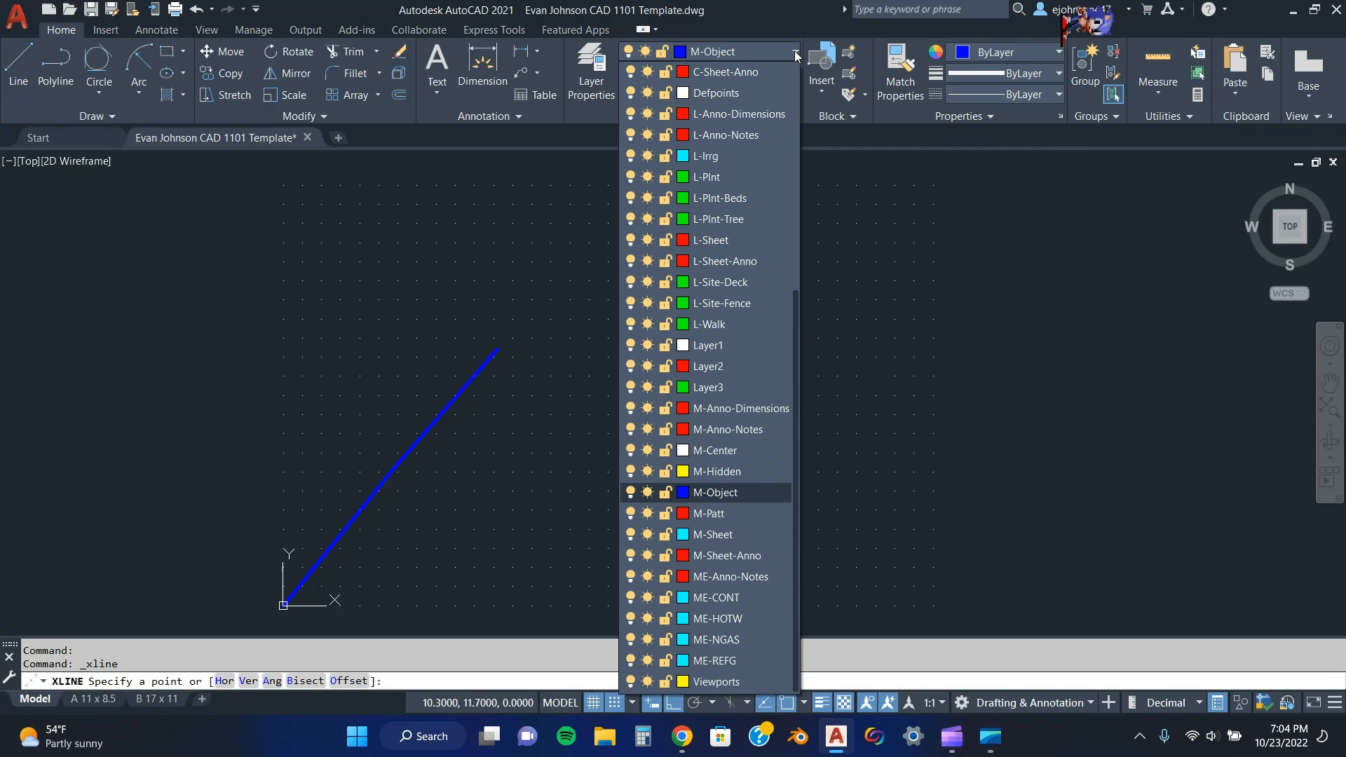
left_click(750, 471)
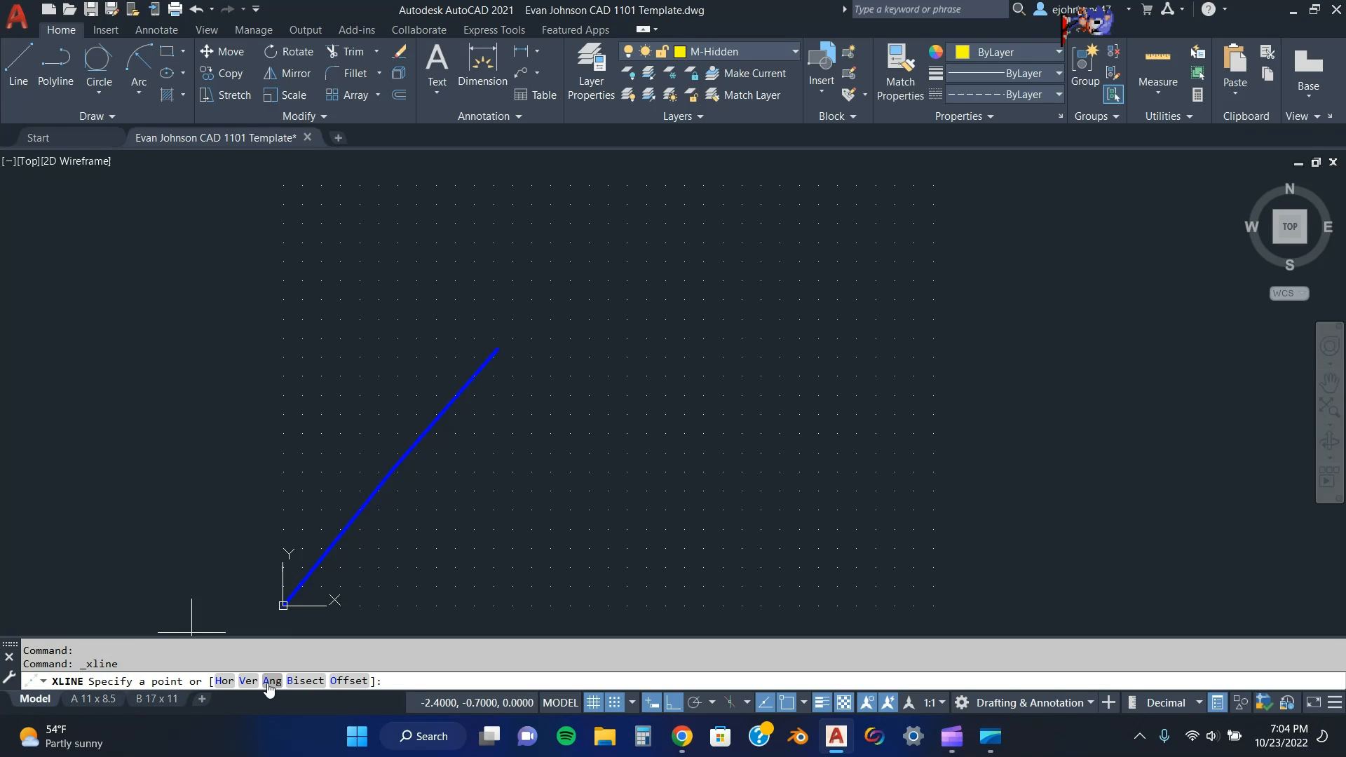
left_click(224, 682)
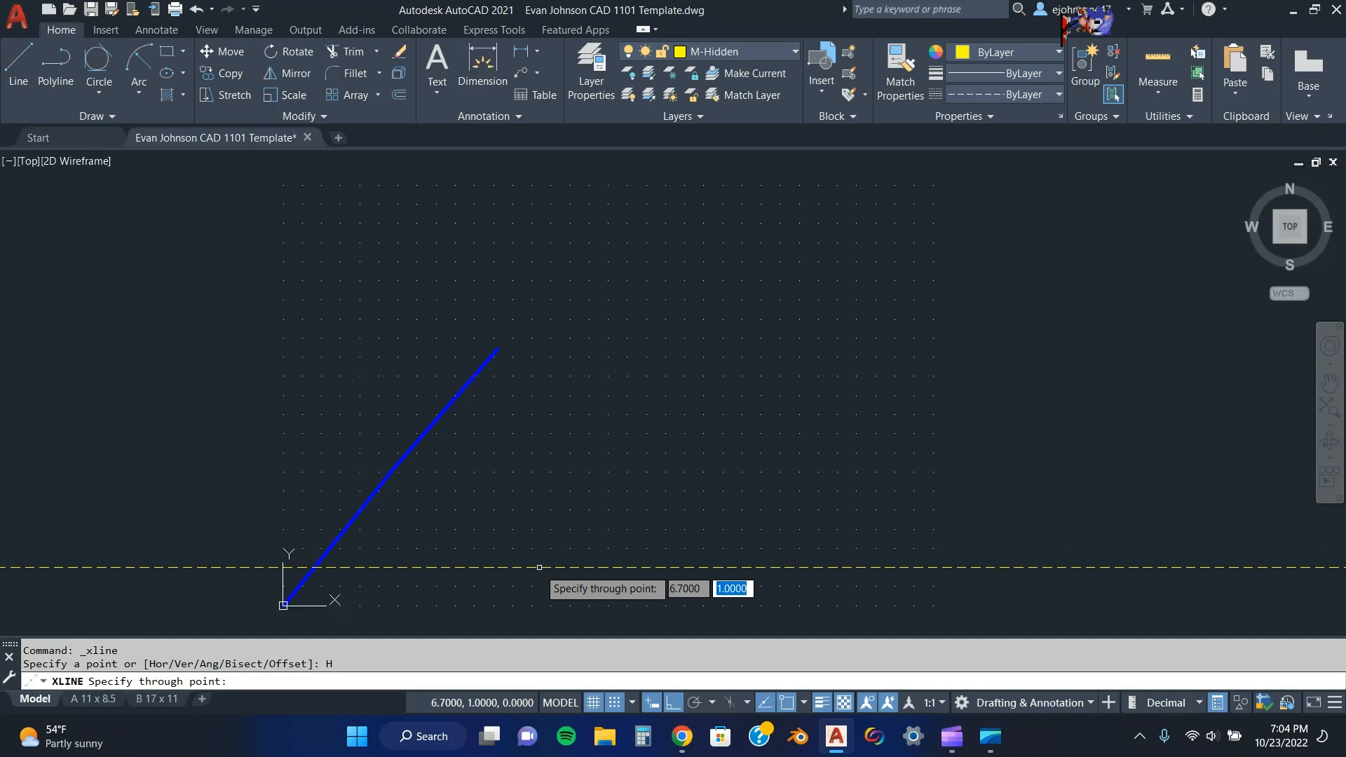
key("Return")
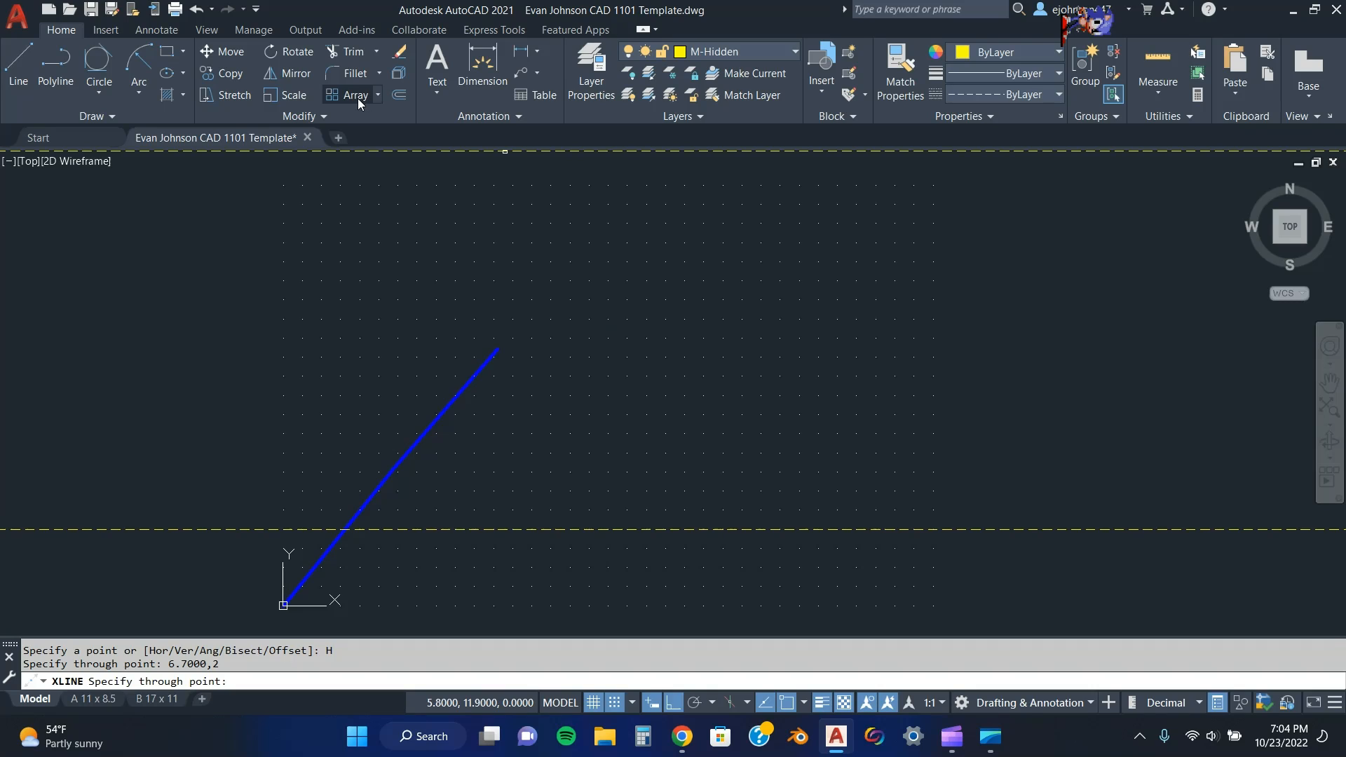
Offset the horizontal construction line 2 units upward.
left_click(399, 96)
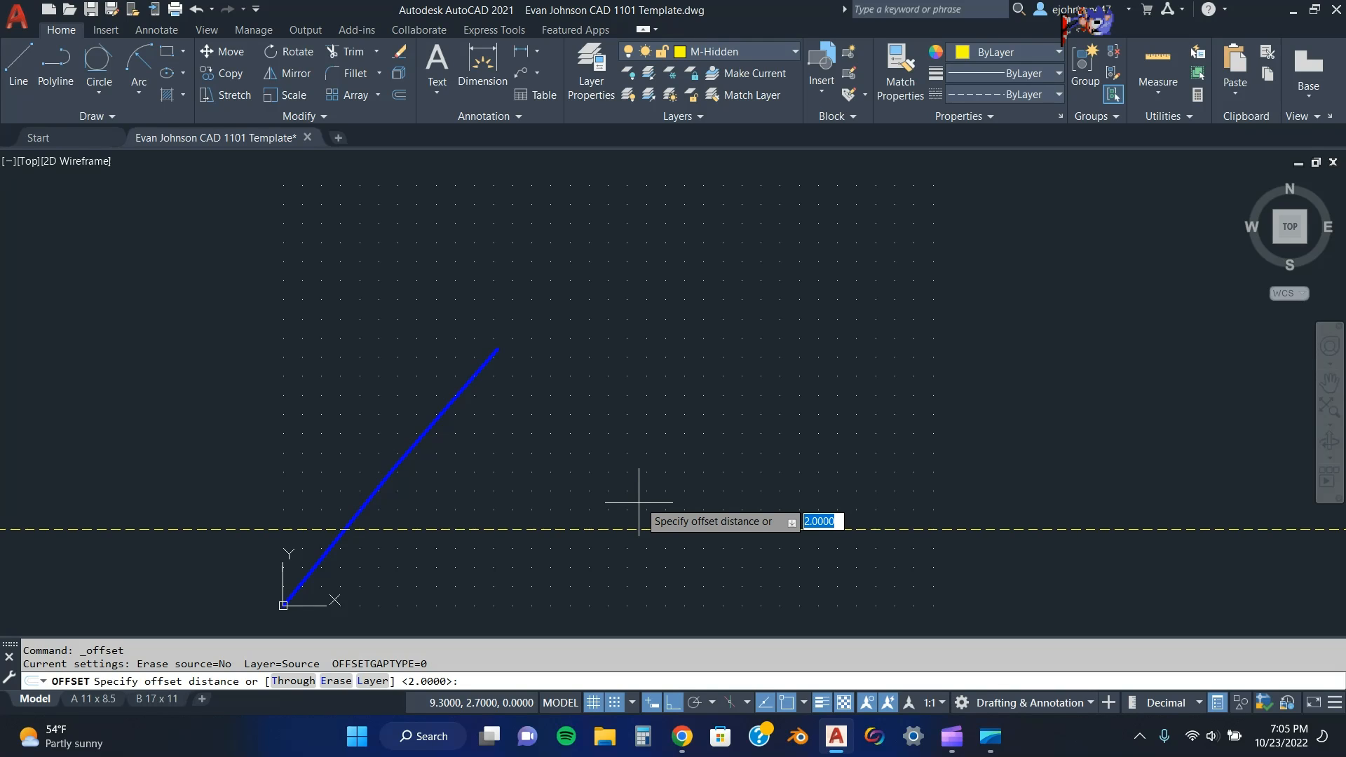
type("2")
key("Return")
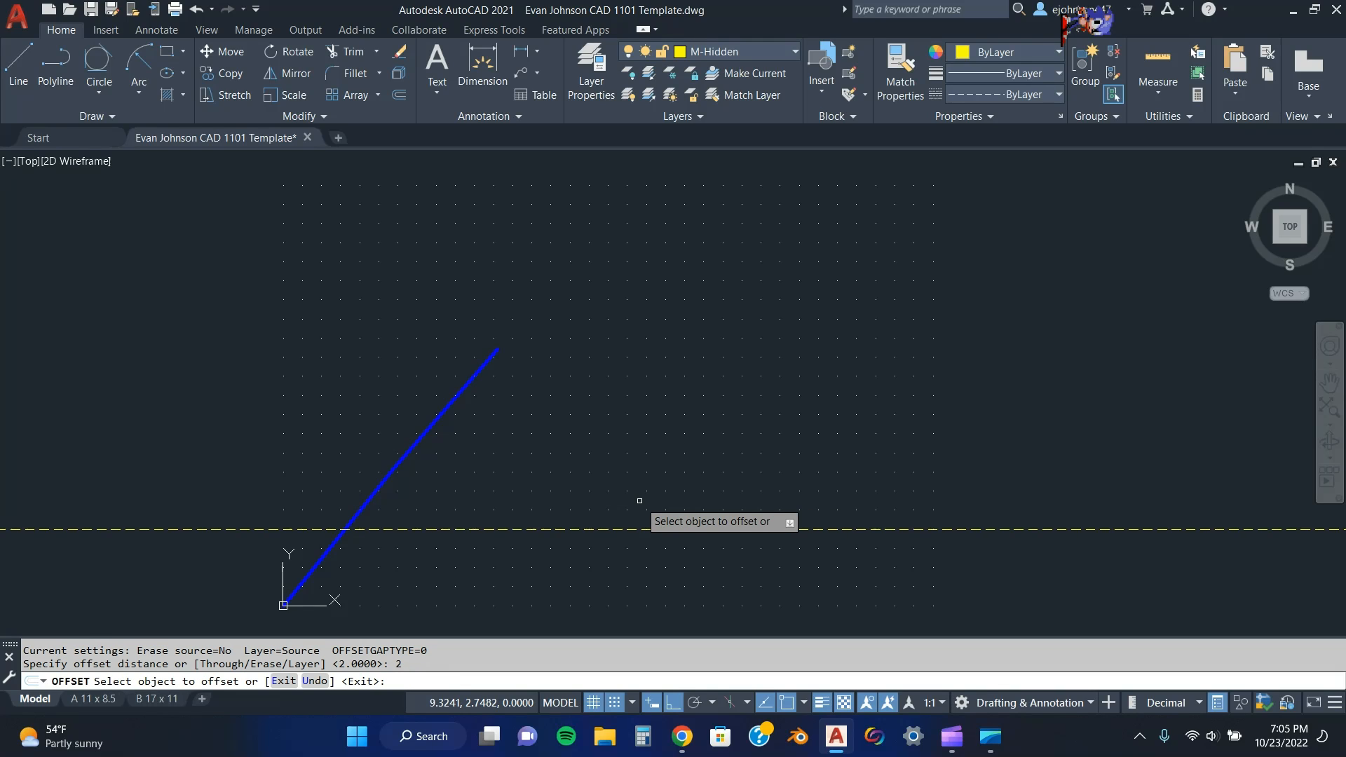
left_click(624, 530)
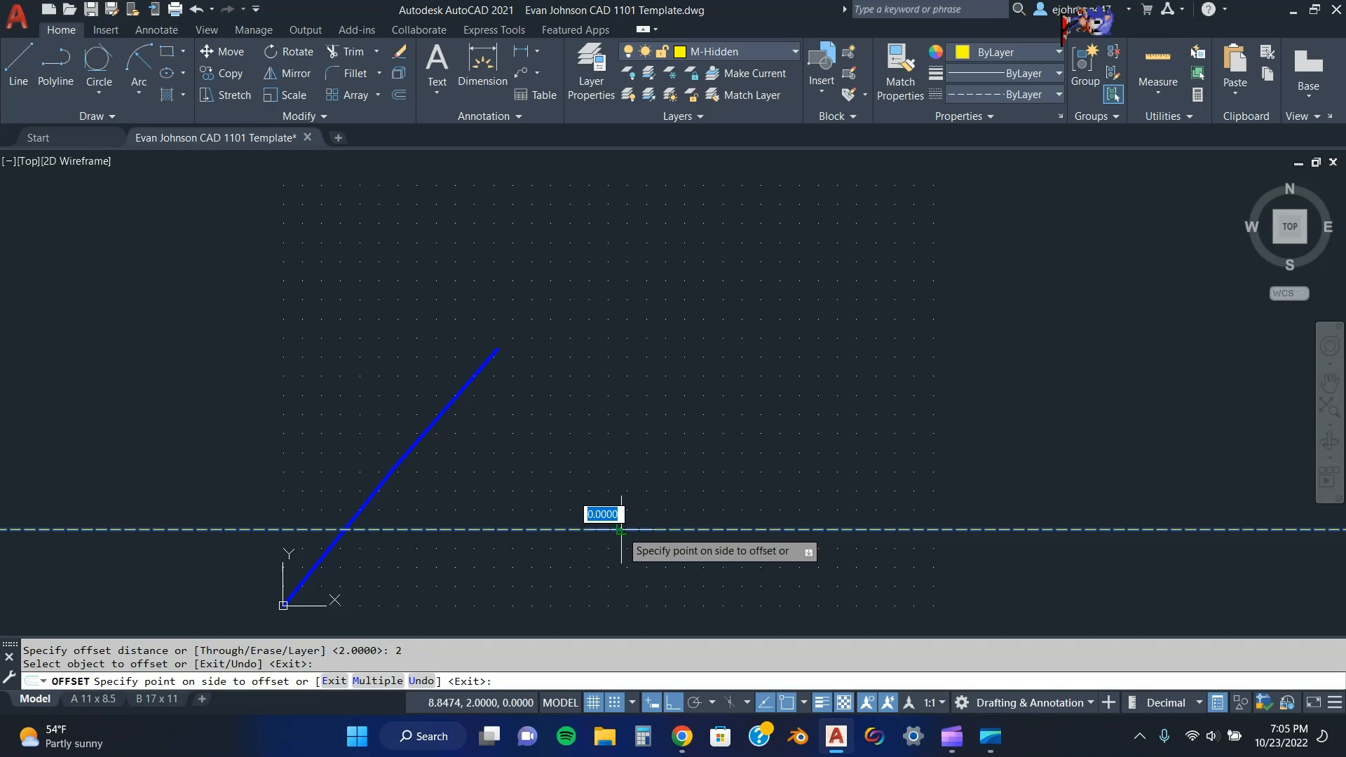
left_click(613, 454)
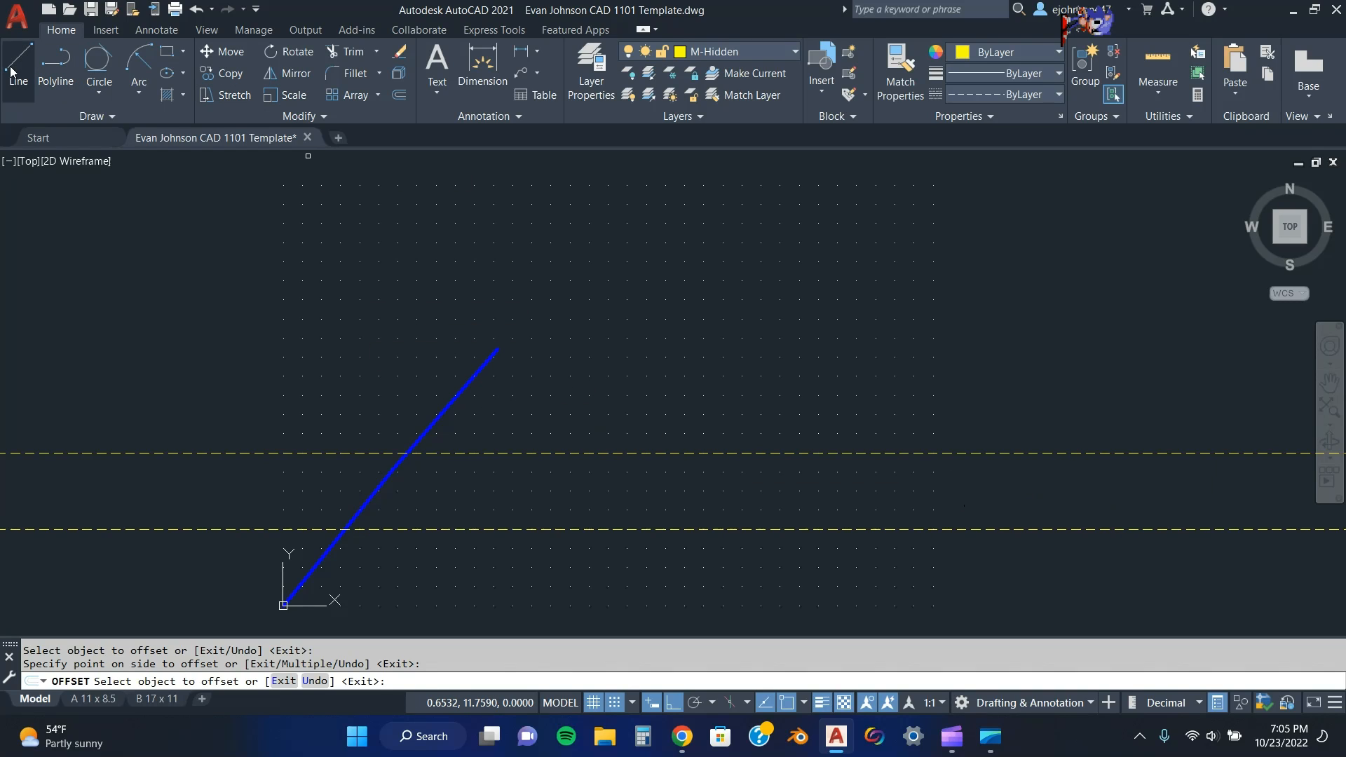
Draw a vertical construction line in the empty space to the right of the blue lines.
left_click(96, 118)
left_click(57, 136)
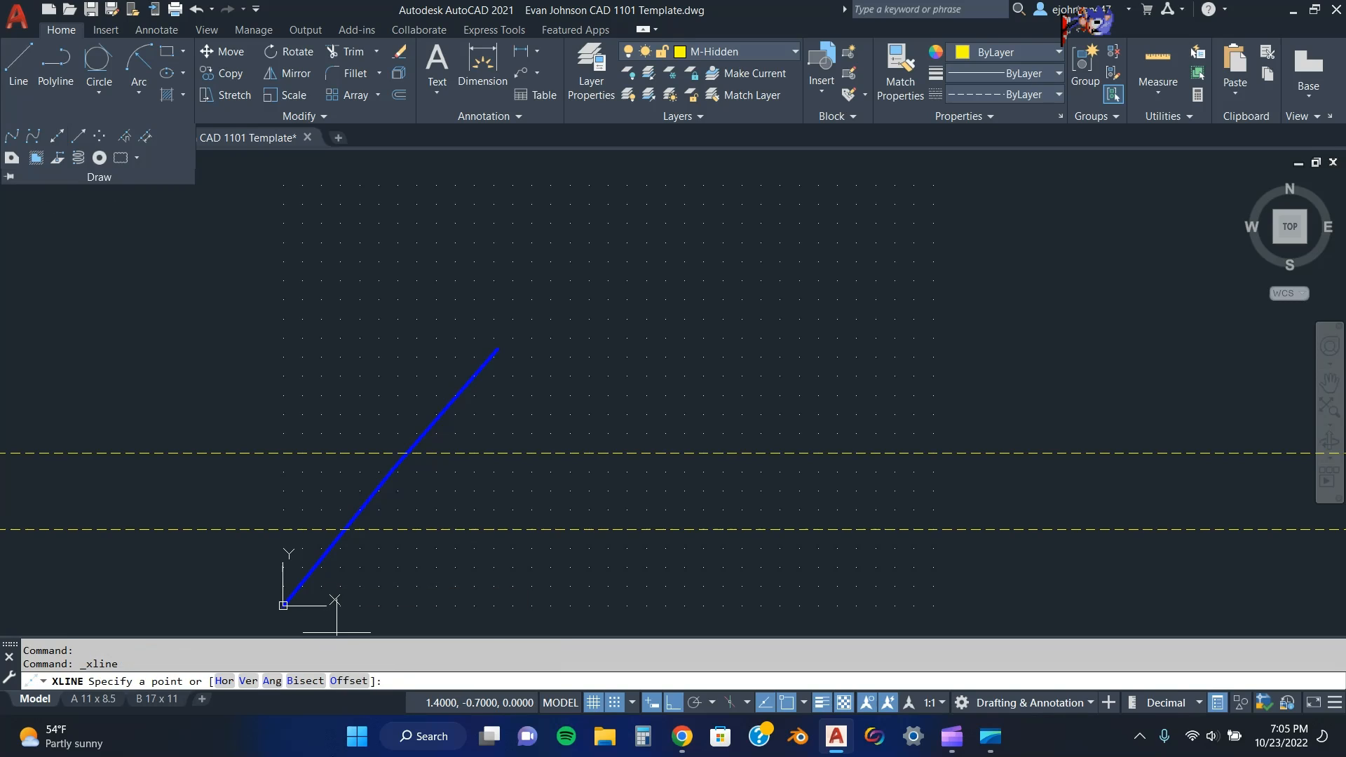
left_click(250, 682)
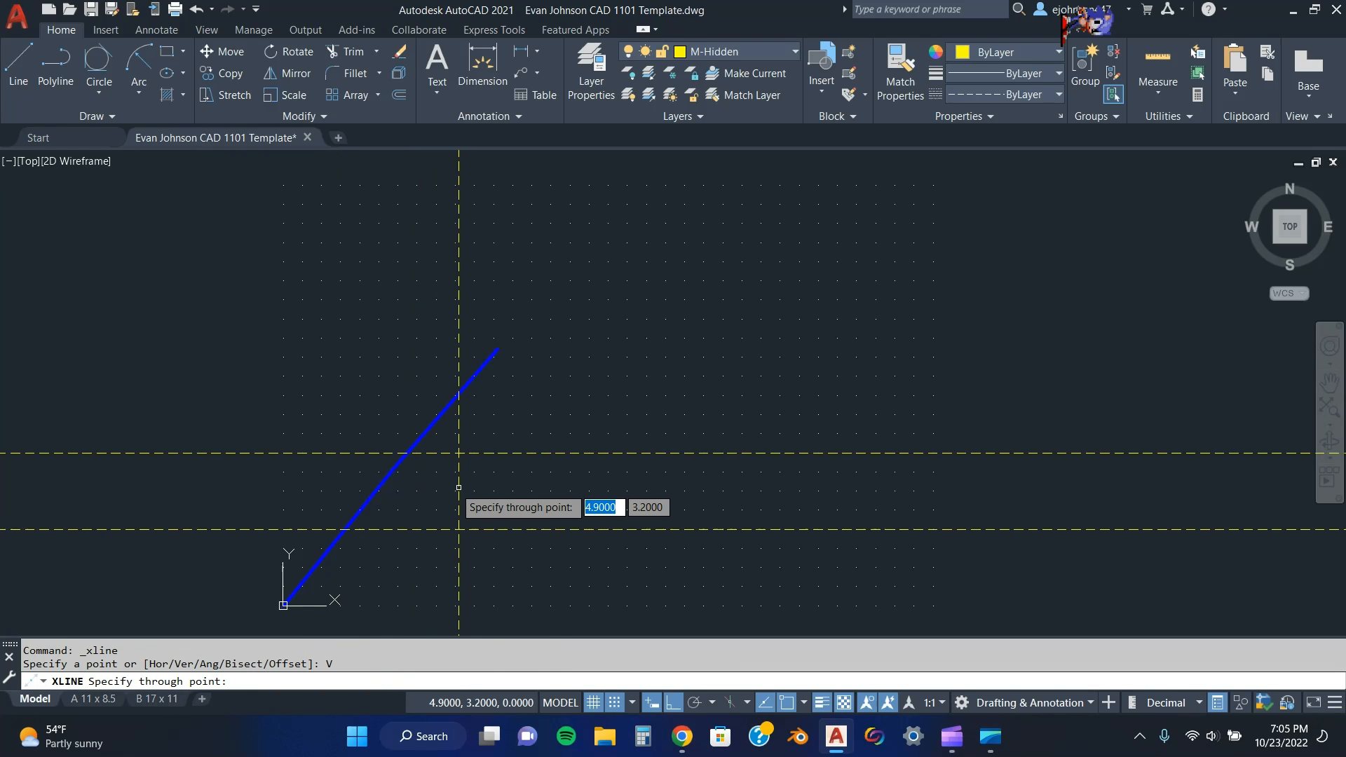
left_click(601, 482)
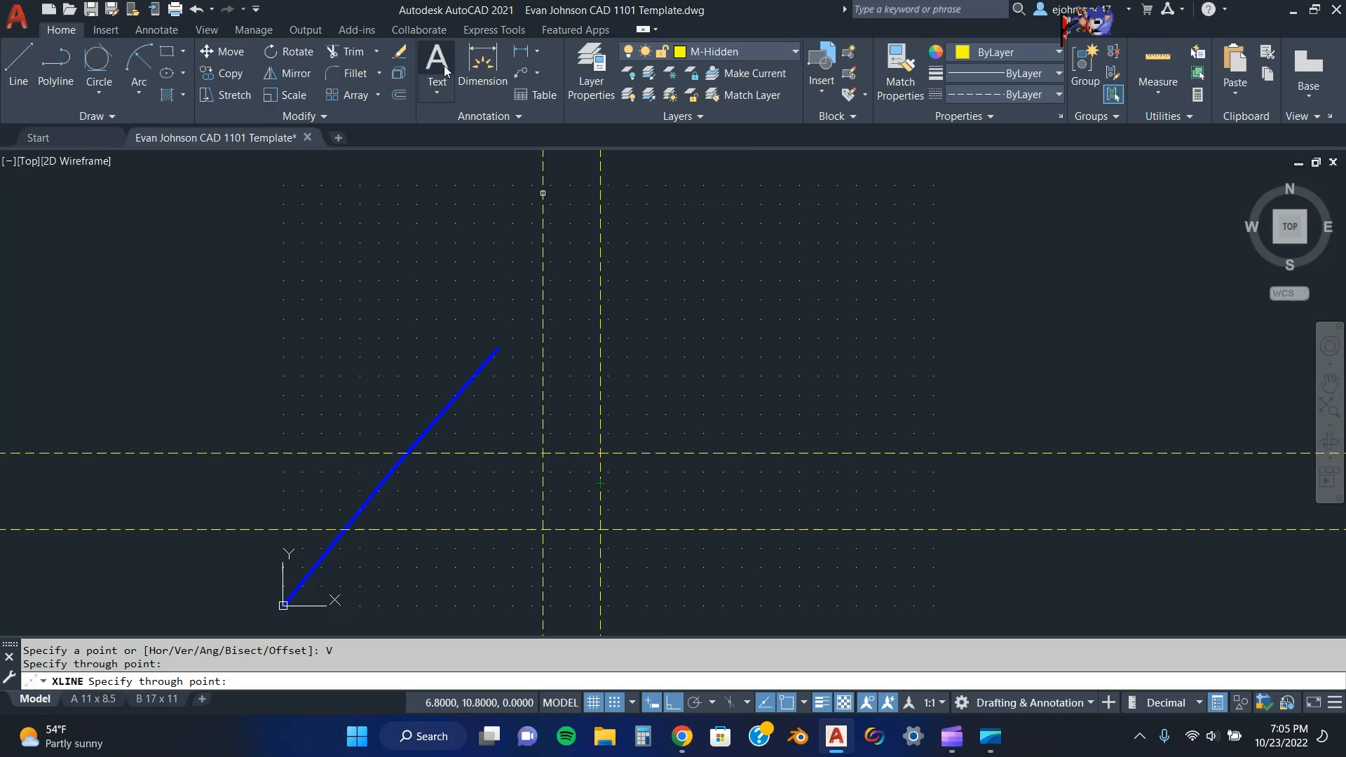
Offset the vertical construction line 2 units to the left, toward the blue lines.
left_click(399, 96)
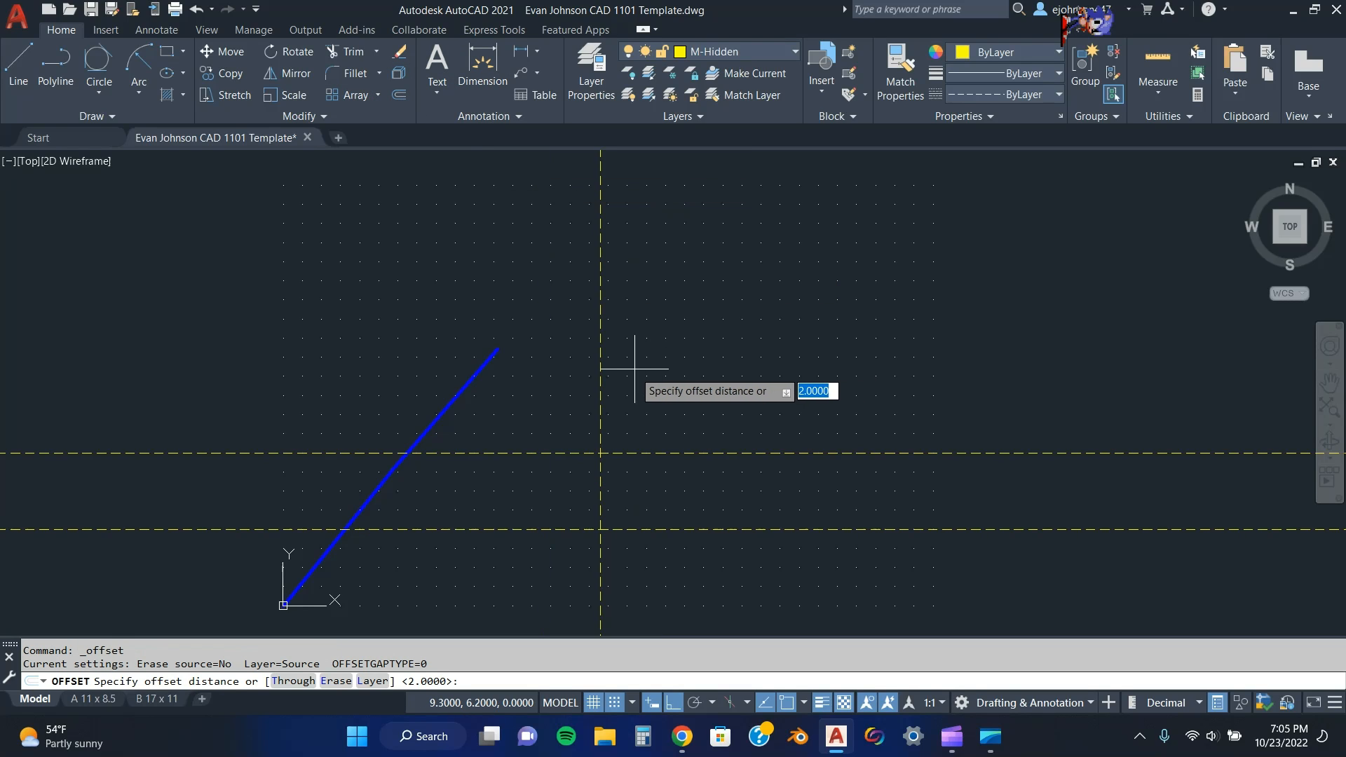
key("Return")
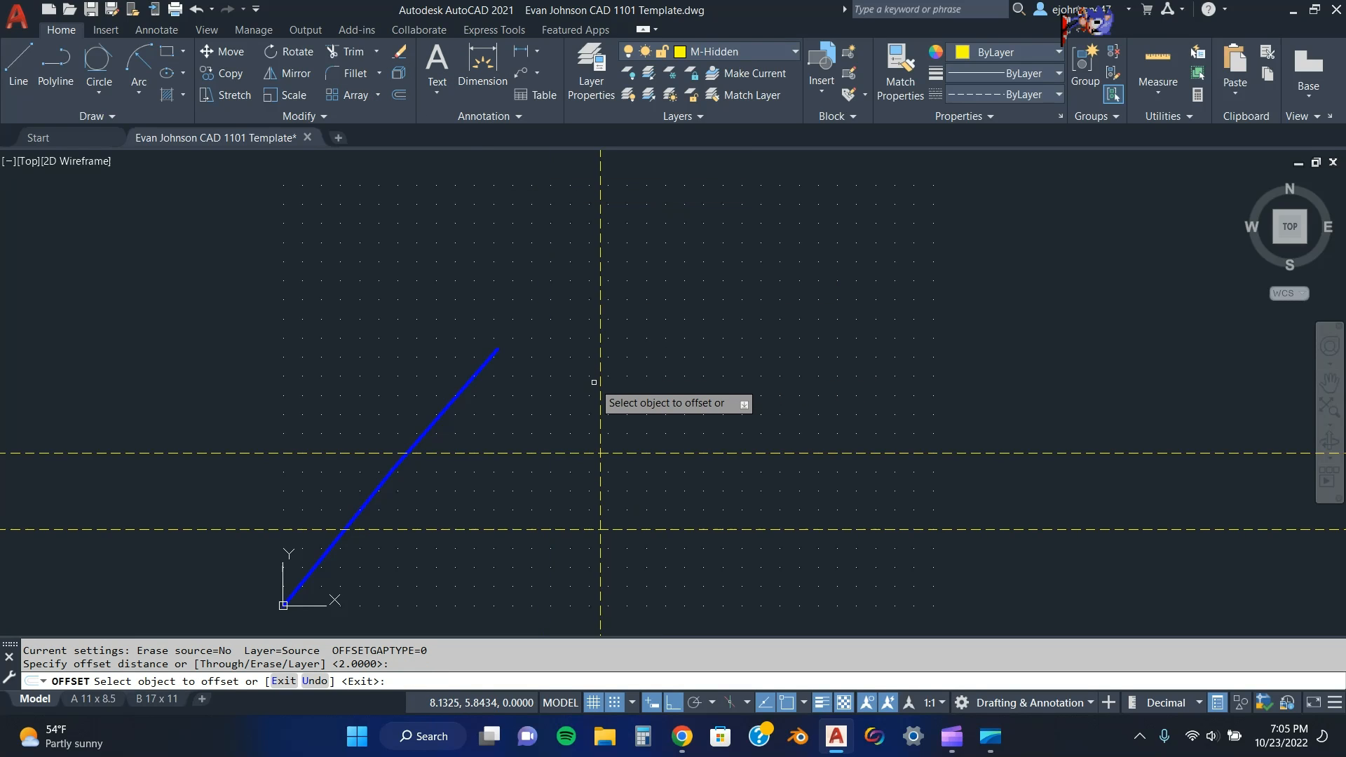
left_click(600, 379)
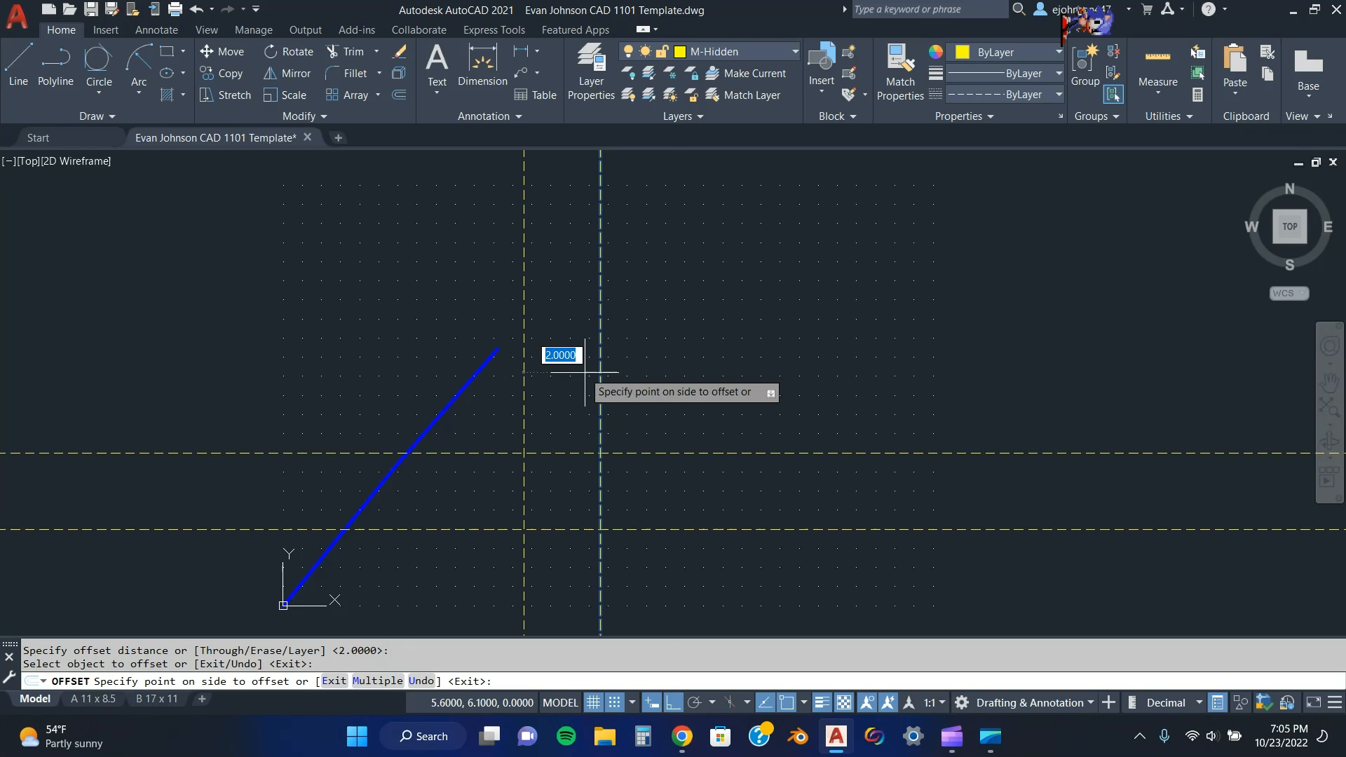
left_click(538, 373)
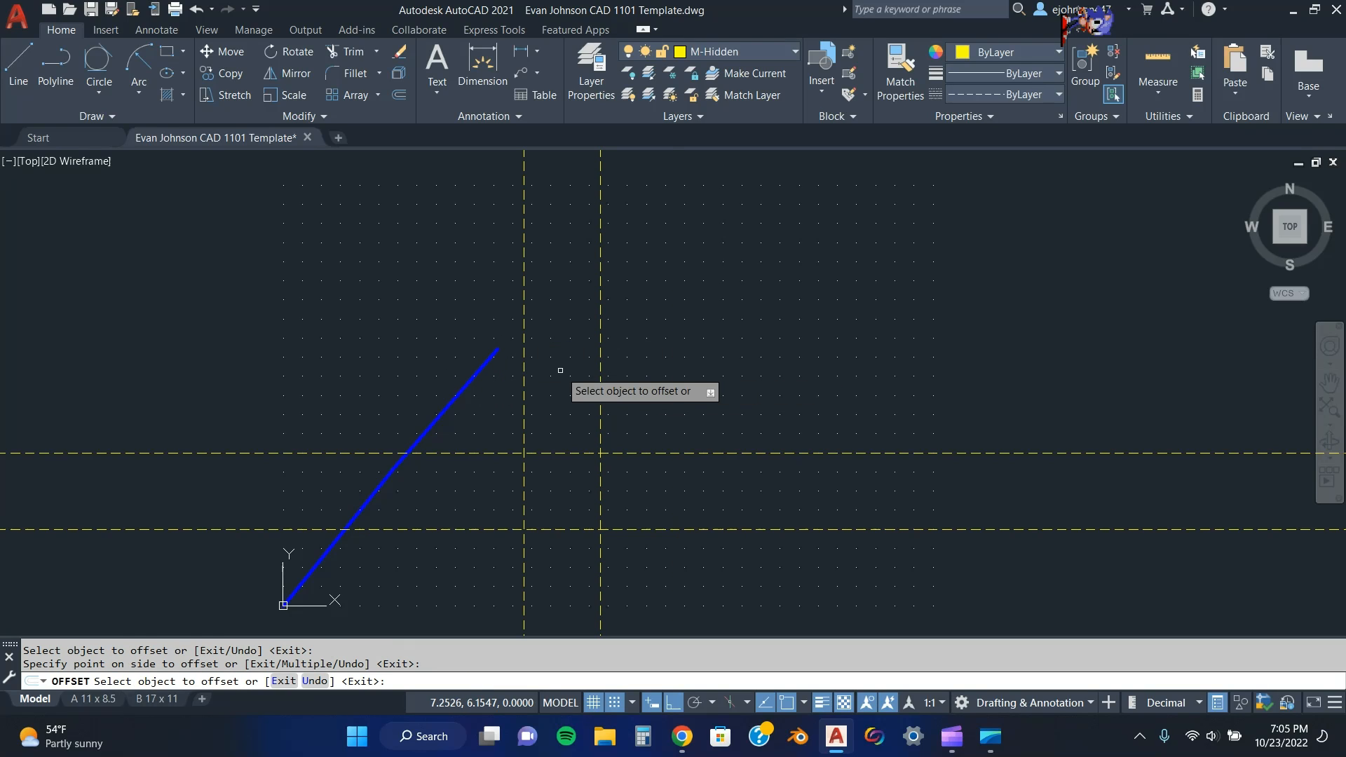
Offset the right-hand vertical construction line 2 units to the right, and offset the resulting line 2 units right again.
left_click(601, 377)
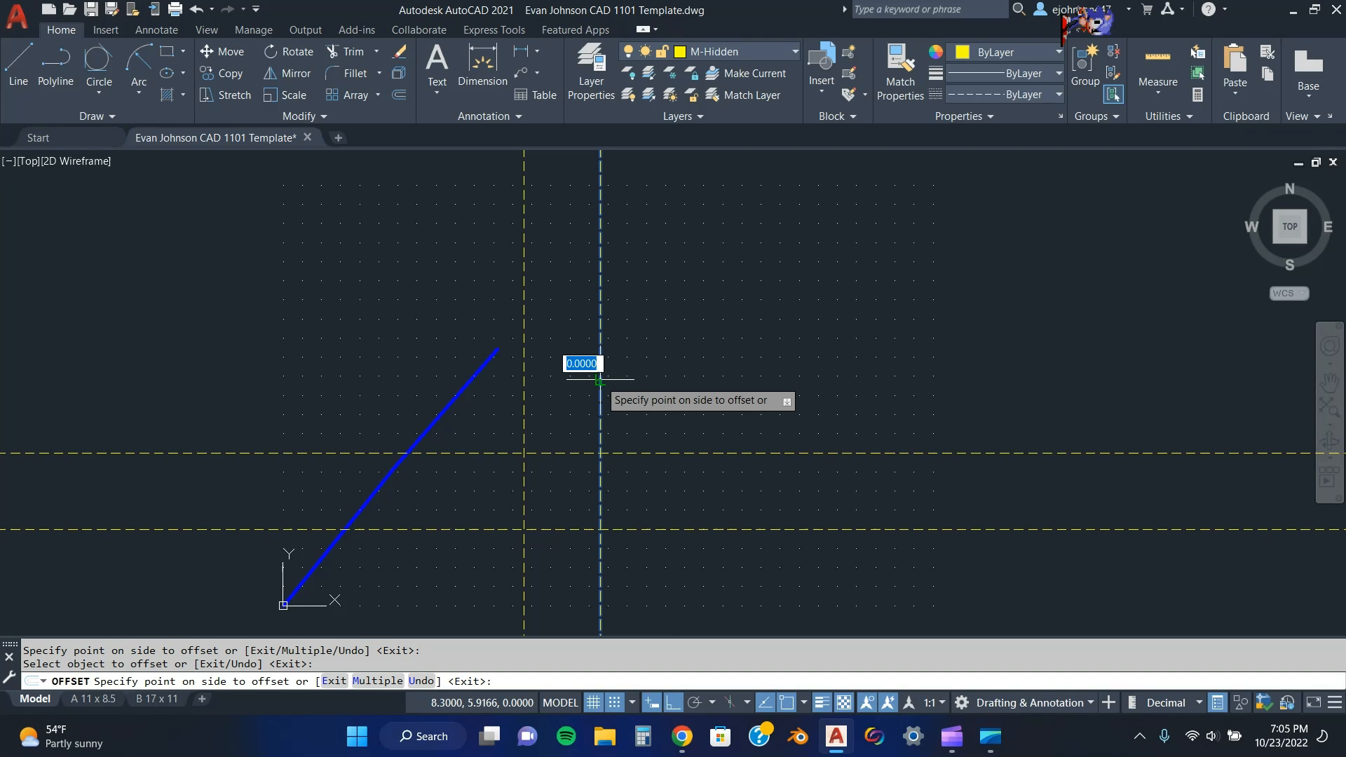
left_click(685, 377)
left_click(678, 379)
left_click(733, 384)
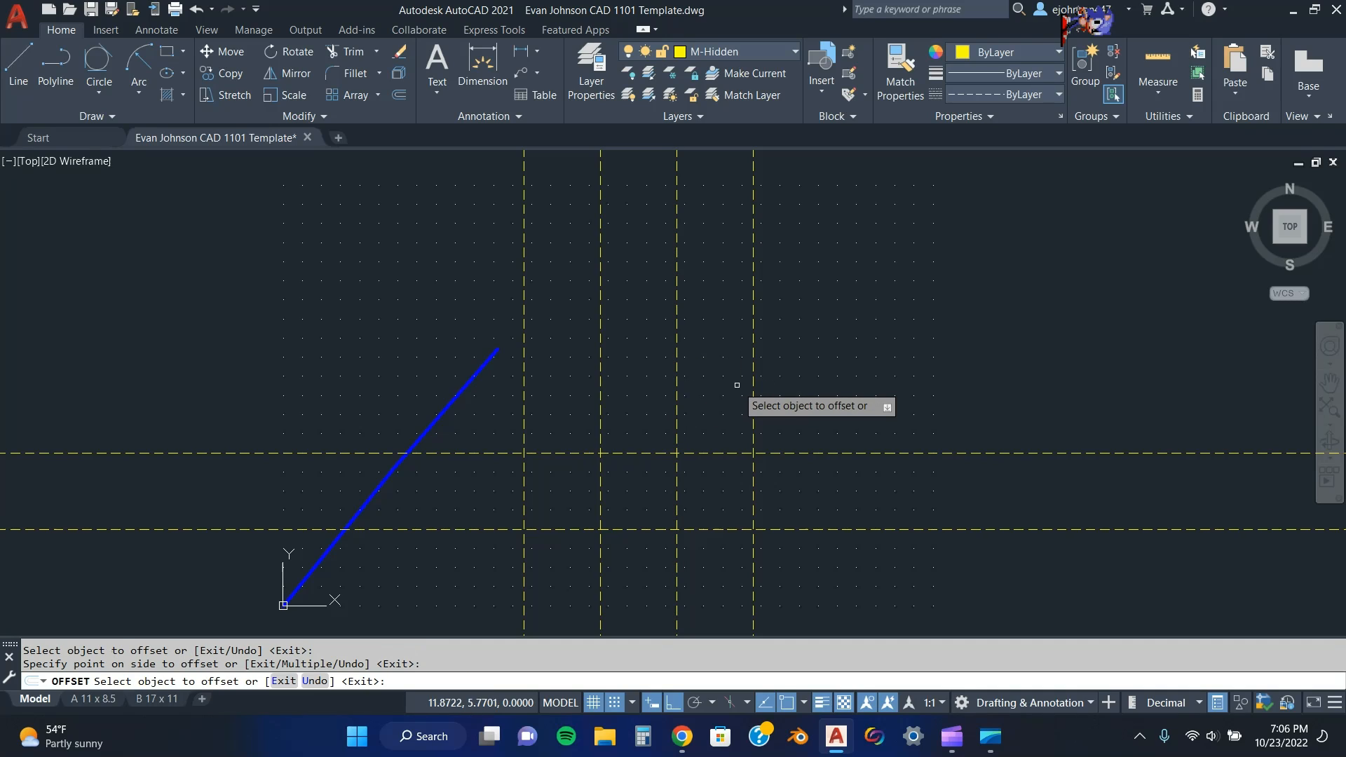
Offset the upper horizontal construction line 2 units upward, and offset the resulting line 2 units upward again.
left_click(783, 453)
left_click(784, 414)
left_click(778, 378)
left_click(779, 346)
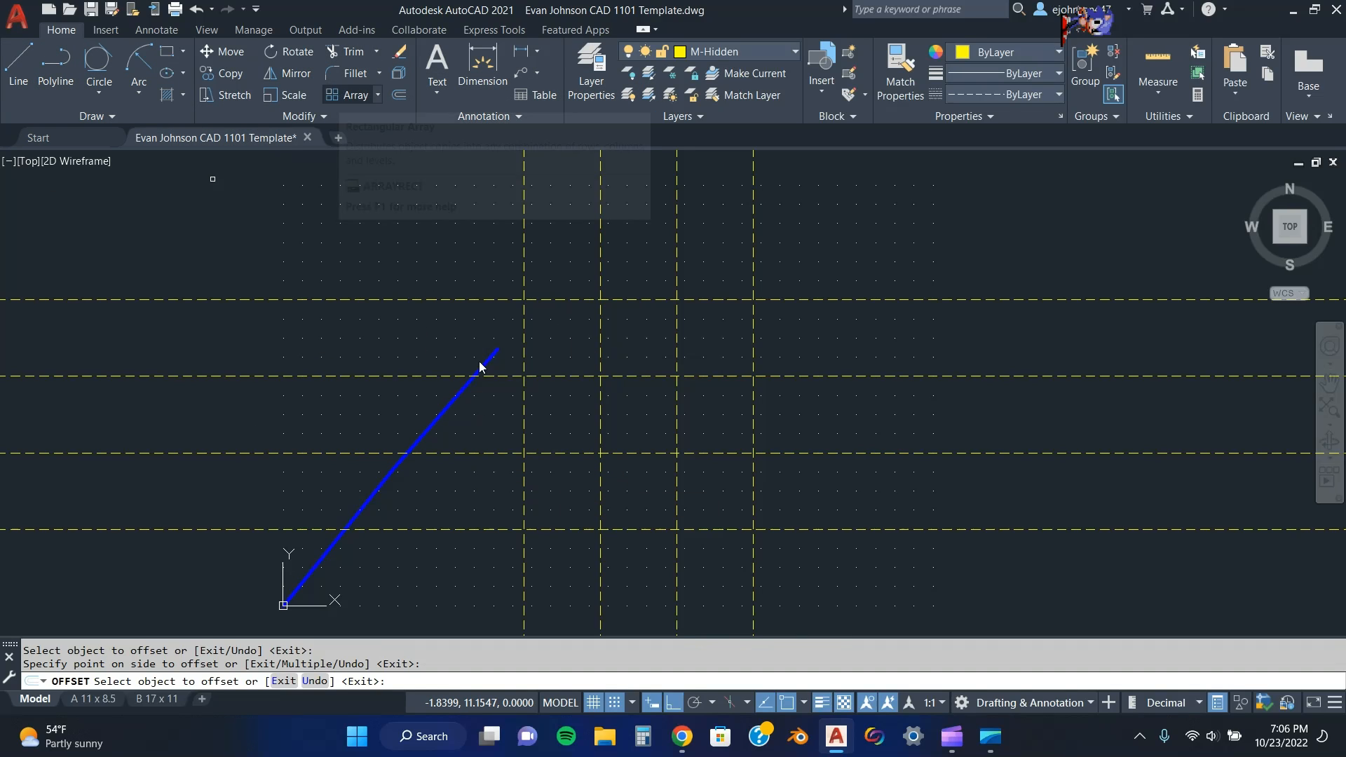
Trim with a fence the leftmost vertical line above the top horizontal and the left ends of all four horizontal construction lines.
scroll(624, 420, "down", 2)
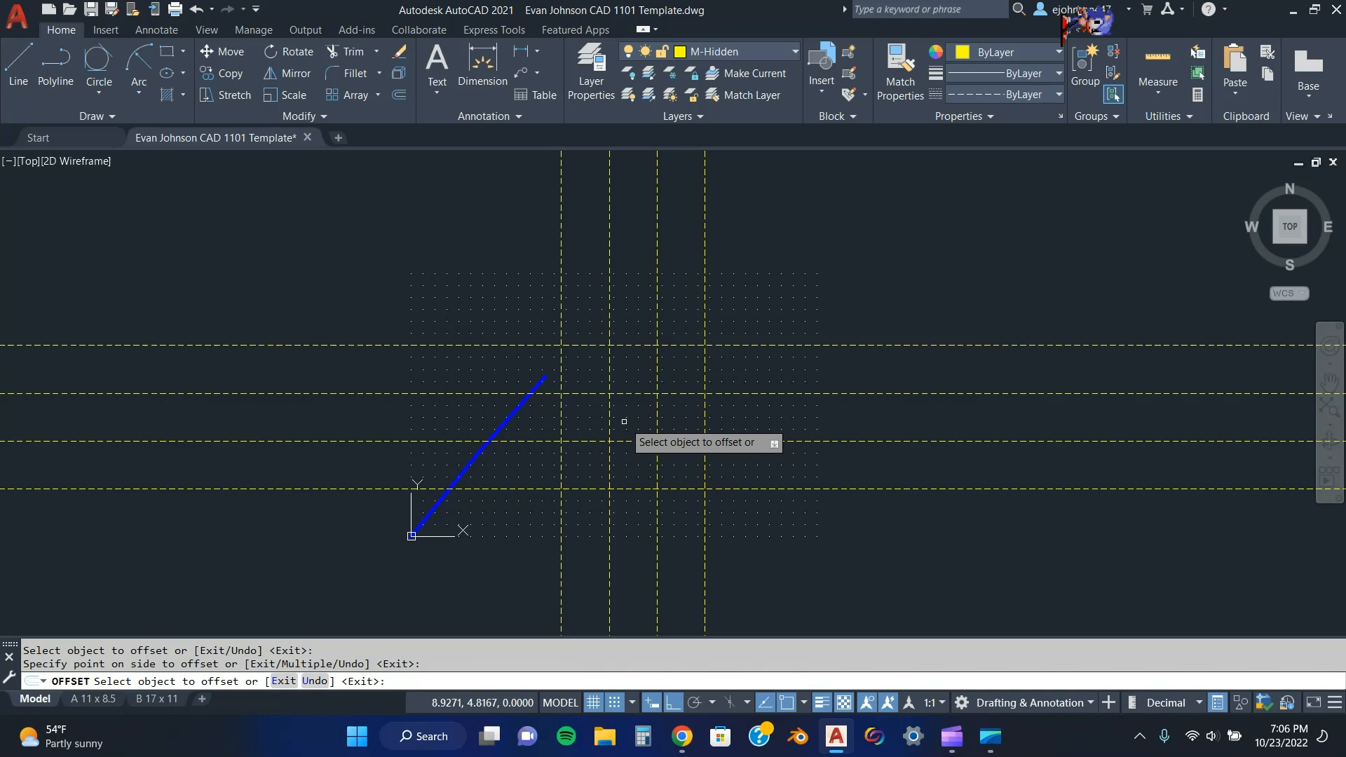
scroll(624, 421, "down", 5)
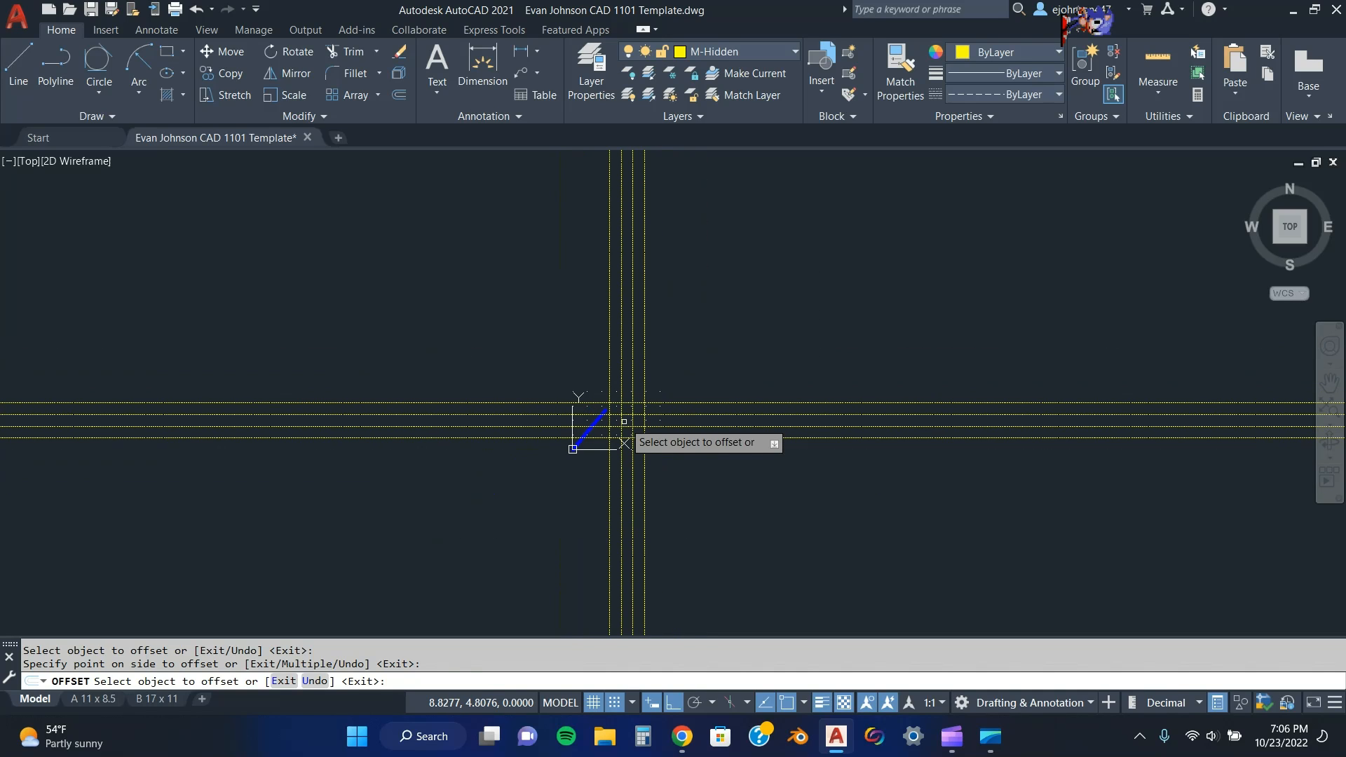
scroll(625, 422, "up", 5)
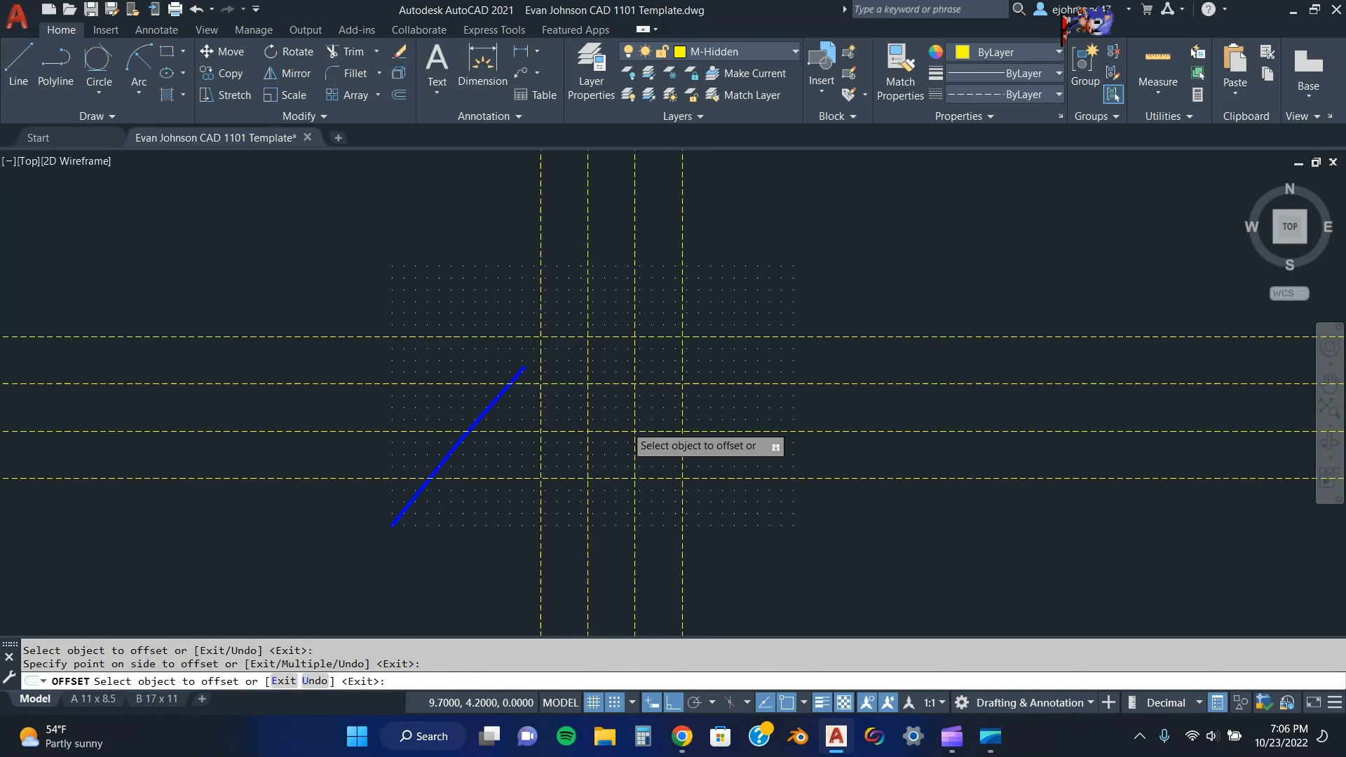
left_click(347, 52)
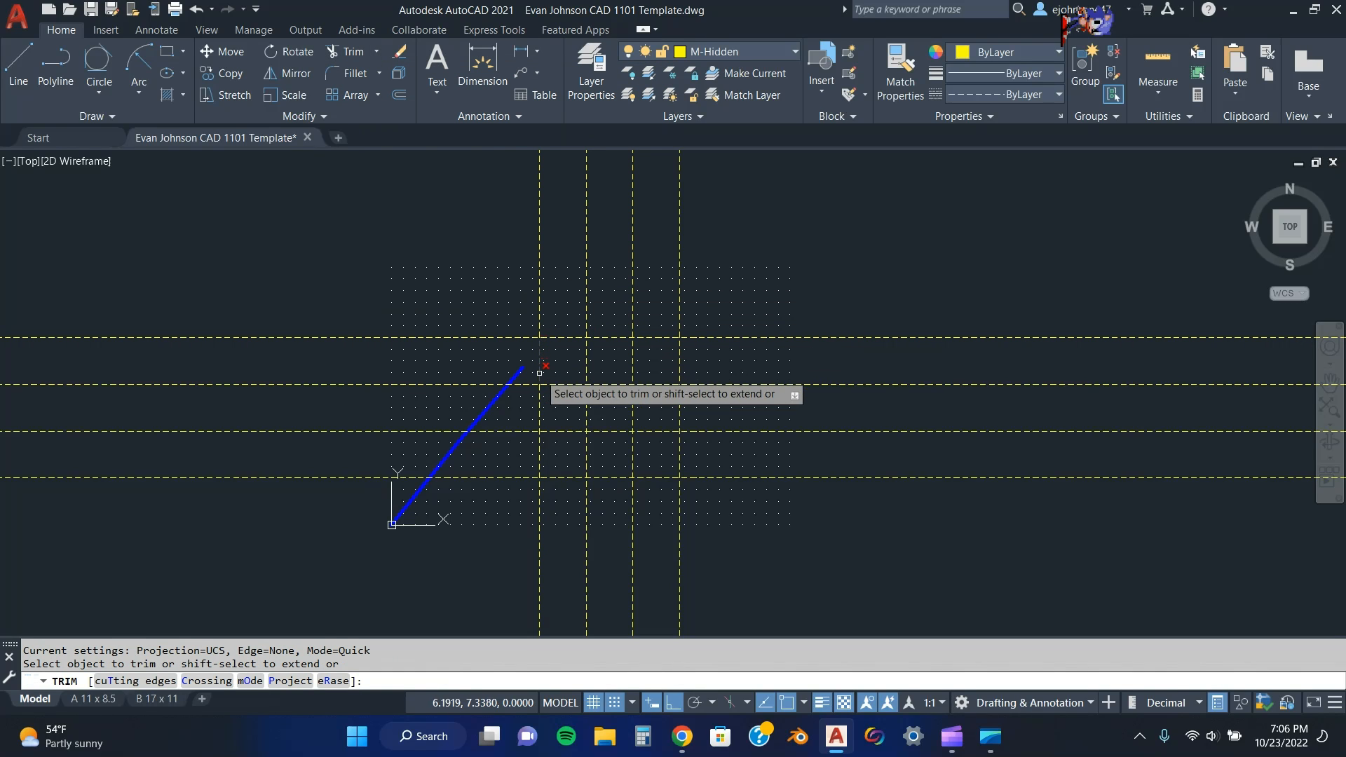
left_click(559, 222)
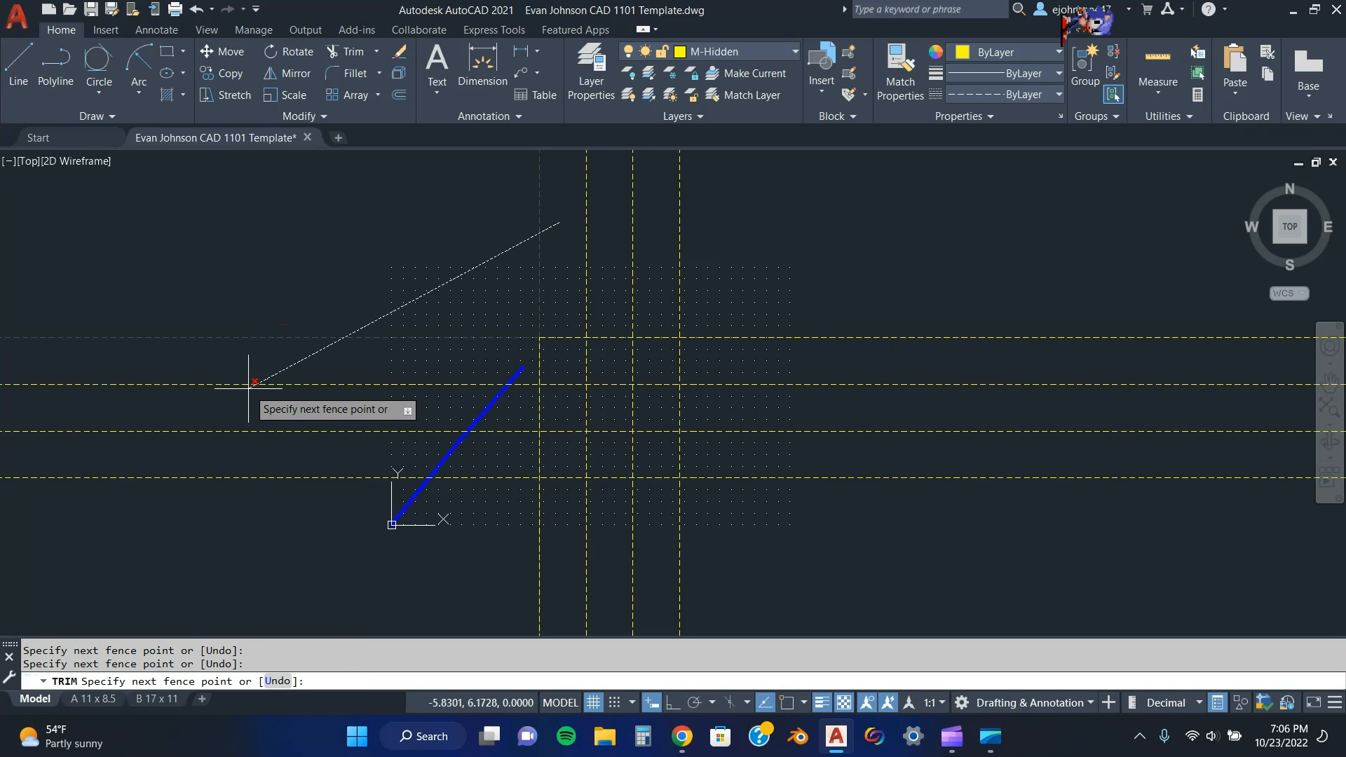
left_click(187, 496)
key("Return")
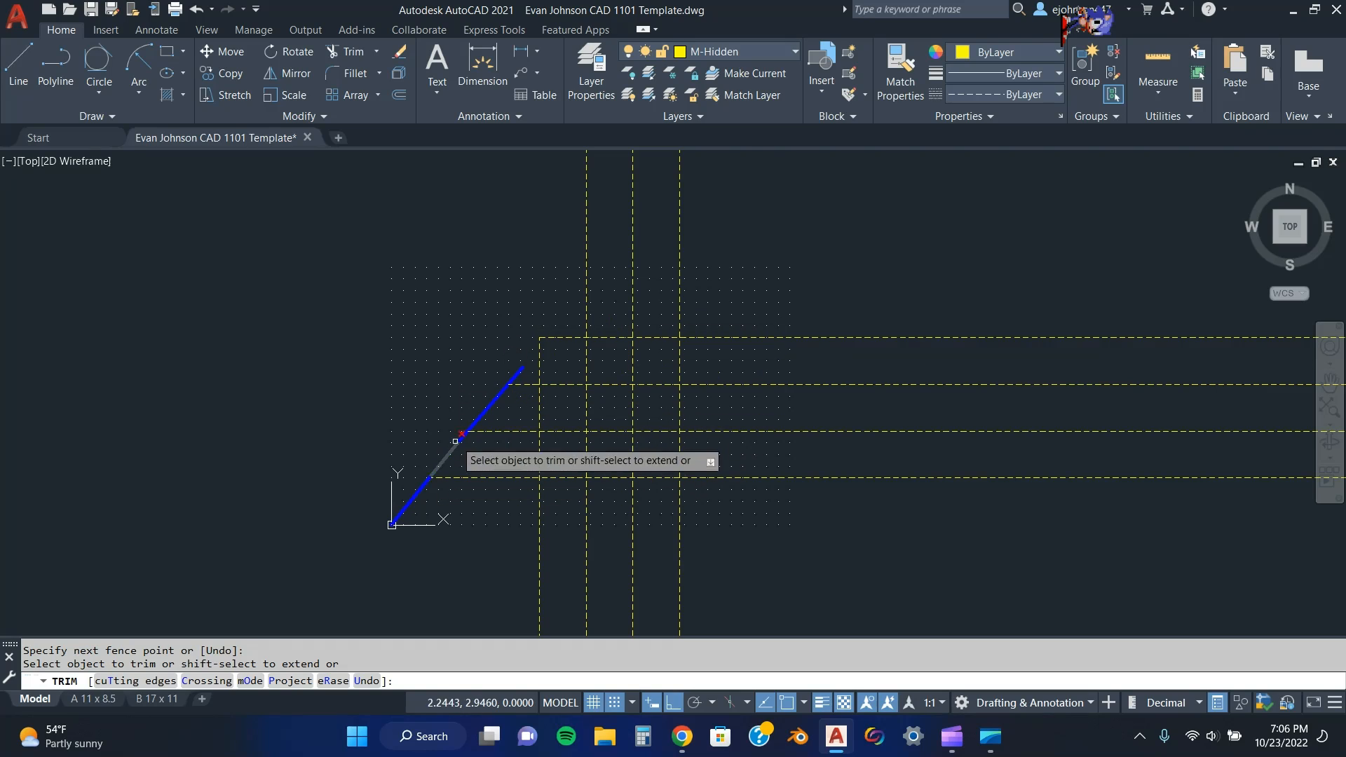
Trim with a fence the other three vertical construction lines above the top horizontal line.
left_click(542, 226)
left_click(827, 226)
key("Return")
Make M-Object the current layer and draw a closed square with lines around the lower-left cell of the construction grid.
scroll(588, 408, "down", 3)
scroll(603, 435, "up", 6)
middle_click_drag(531, 233, 593, 353)
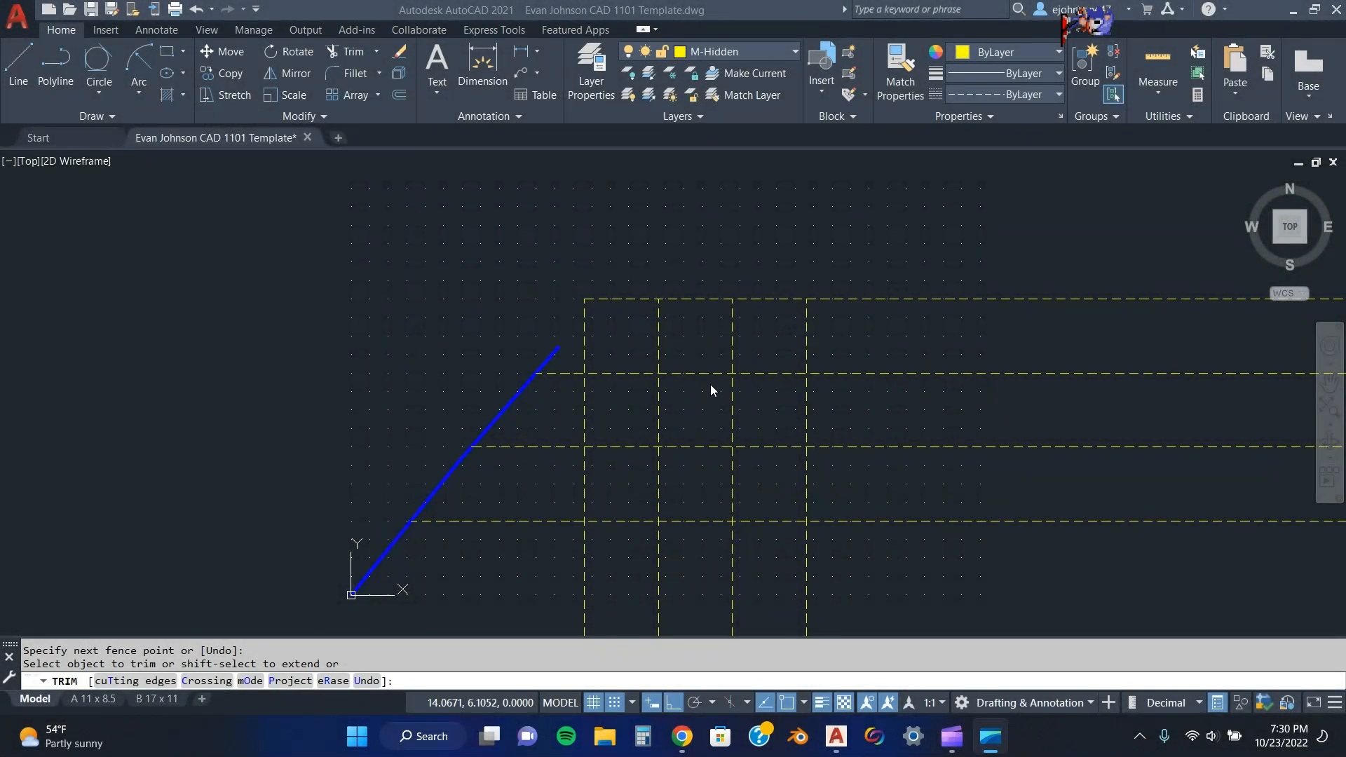
left_click(29, 66)
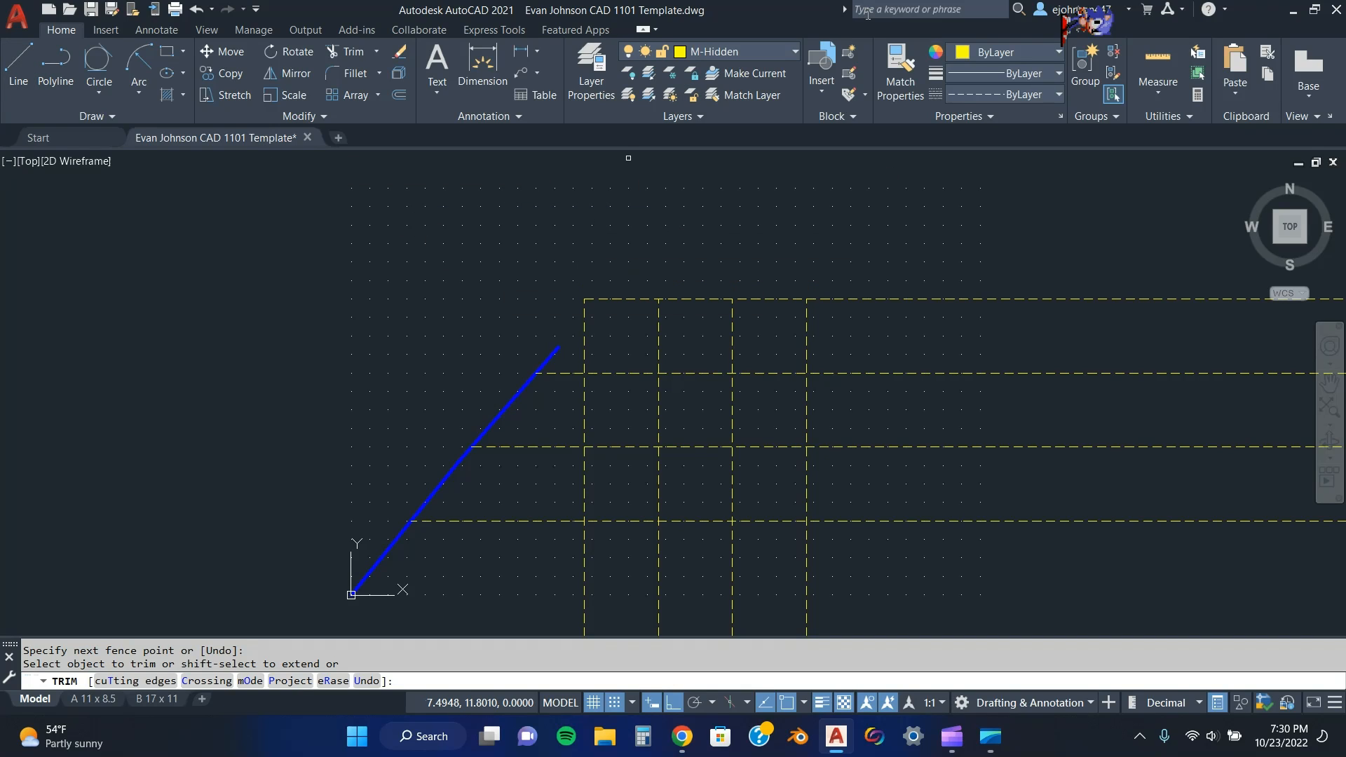
left_click(796, 53)
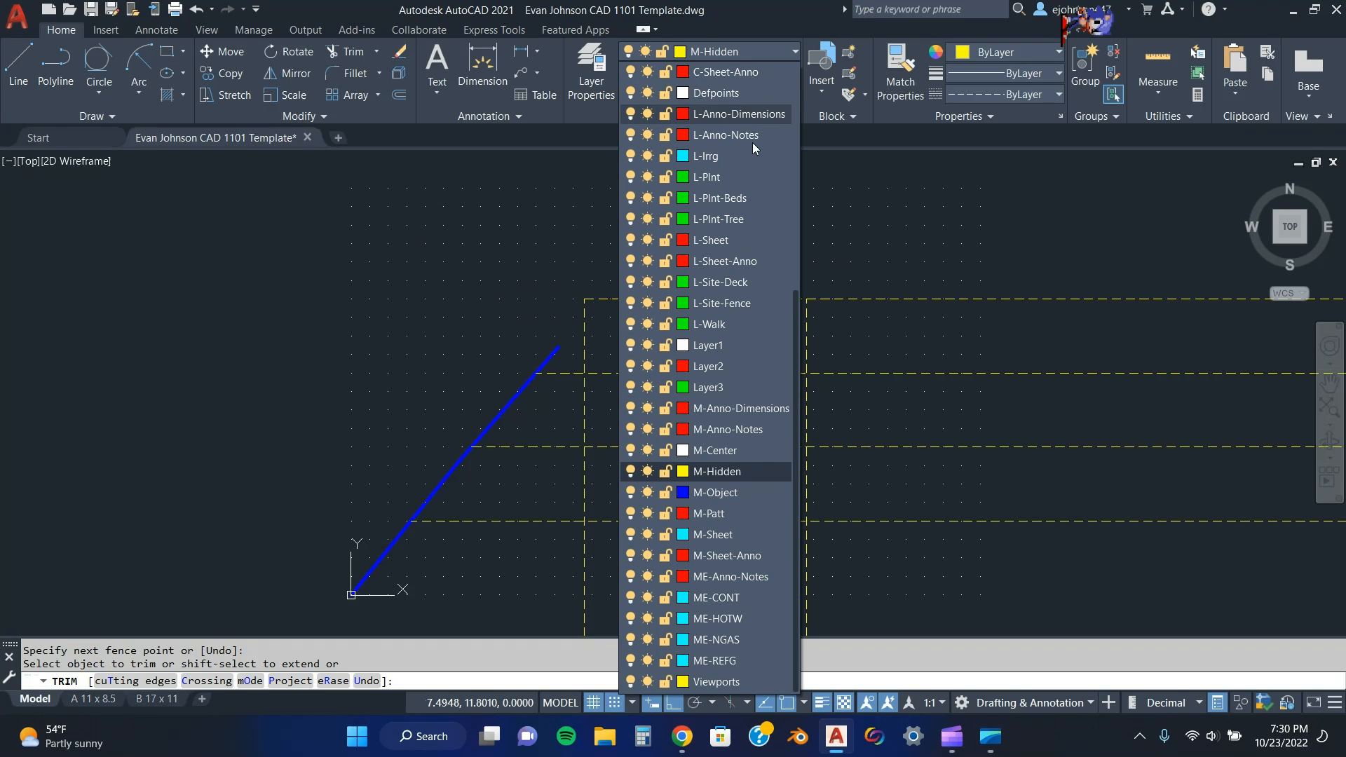
left_click(715, 493)
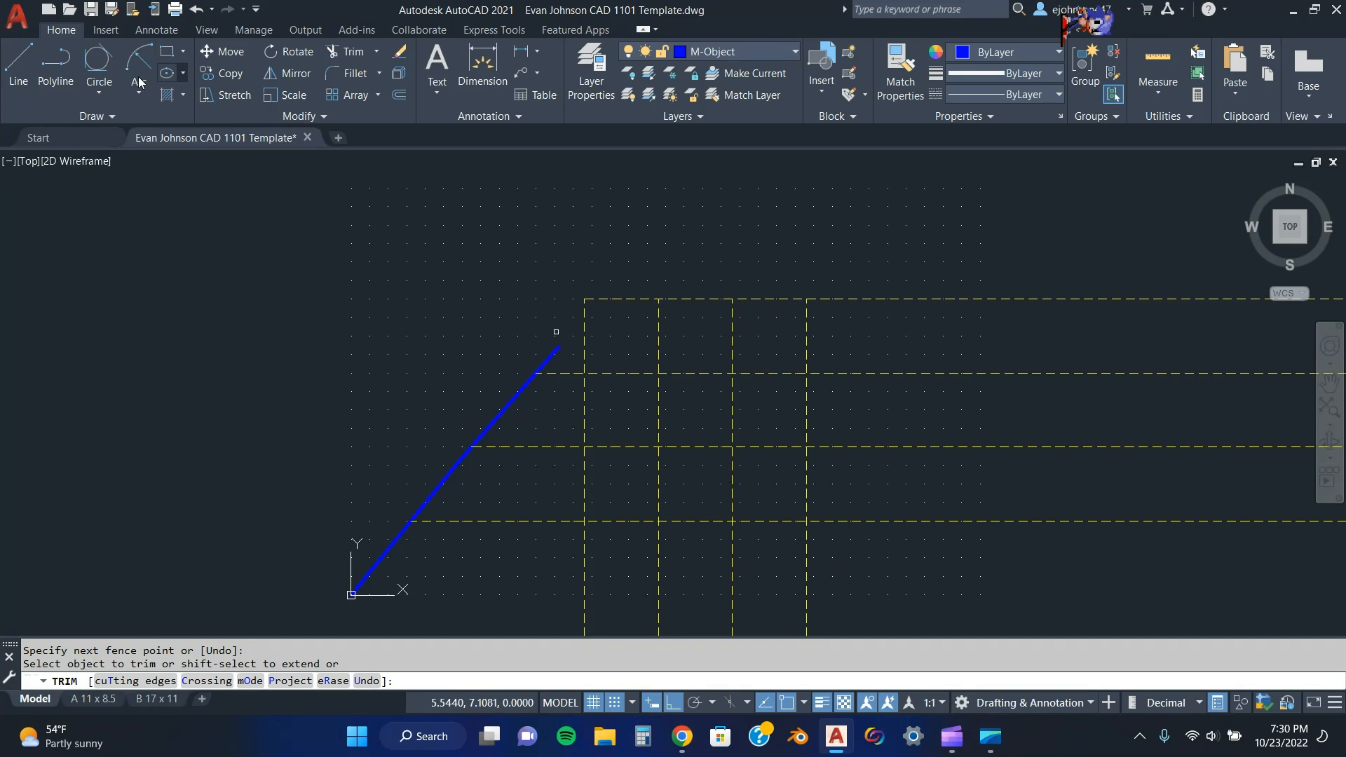
left_click(19, 64)
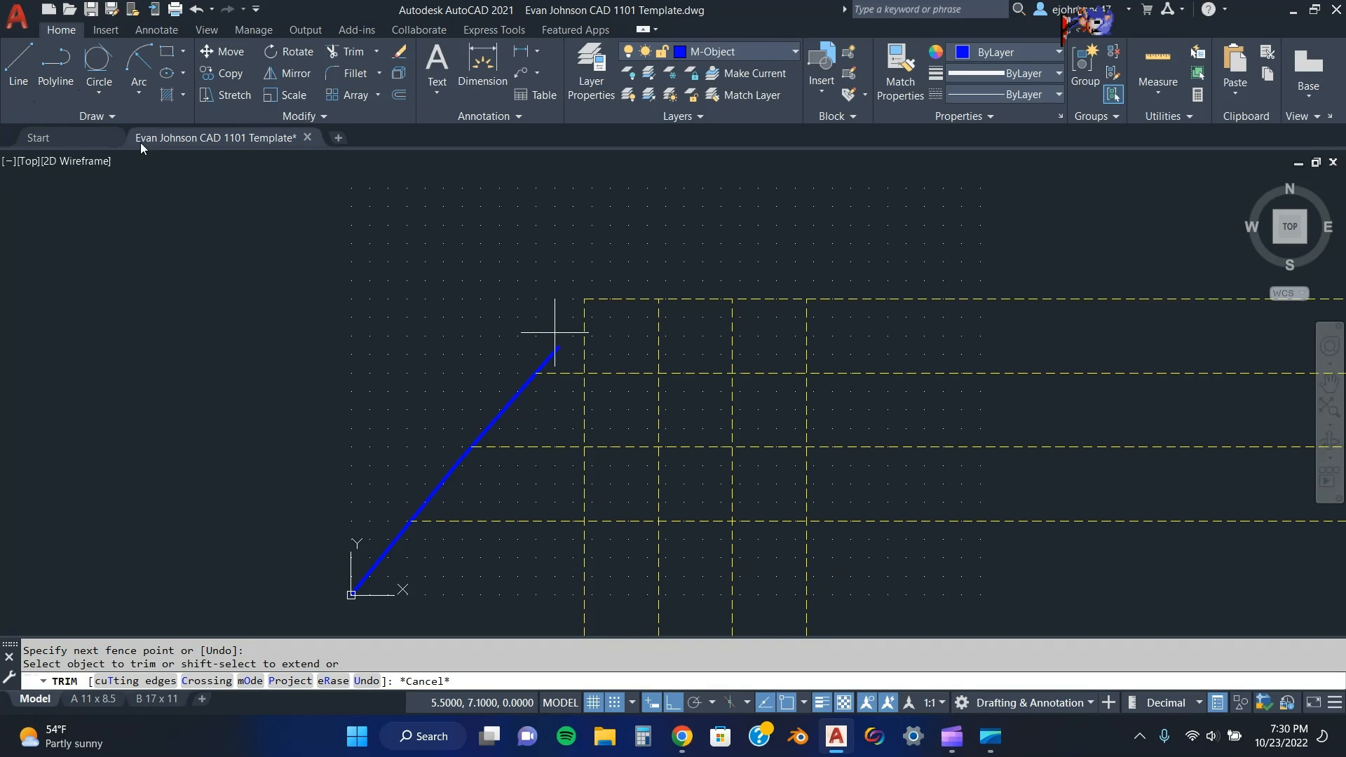
left_click(584, 521)
left_click(584, 446)
left_click(659, 446)
left_click(659, 521)
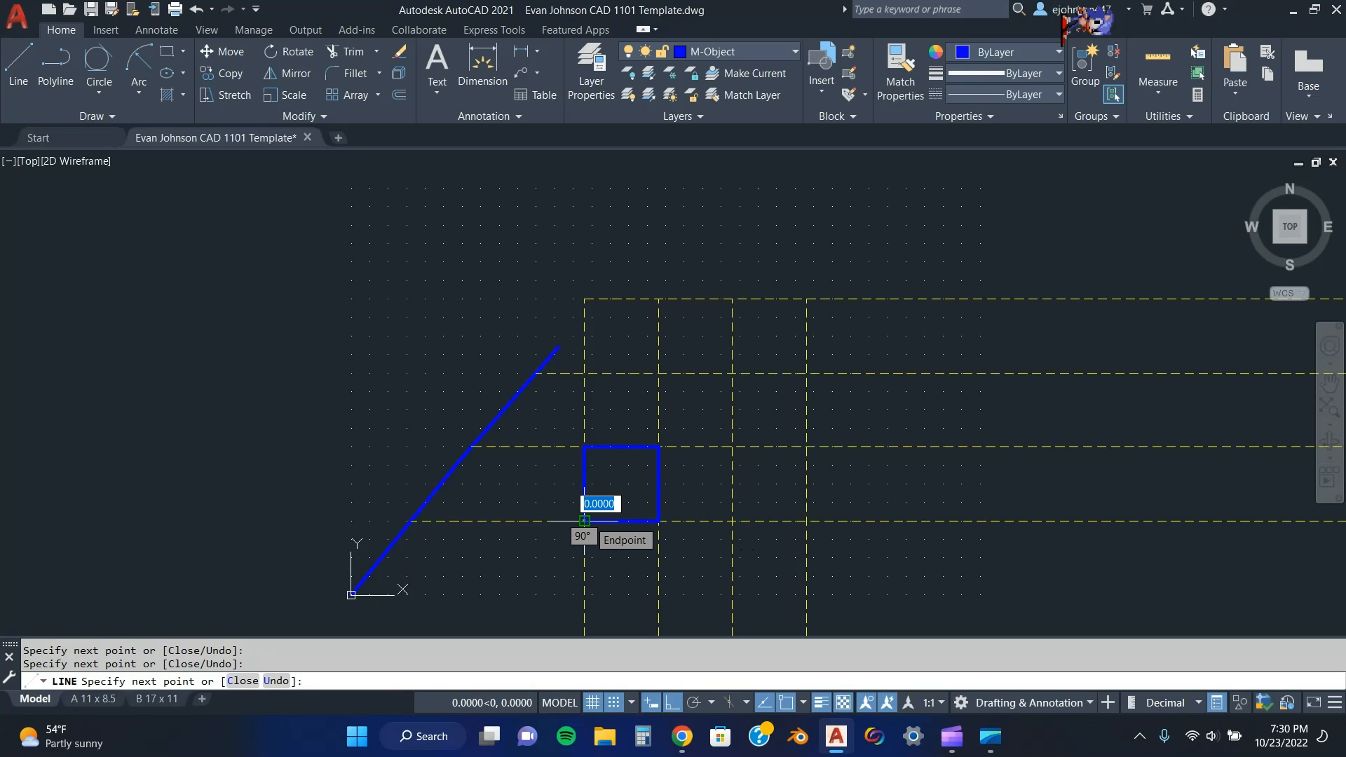
left_click(584, 521)
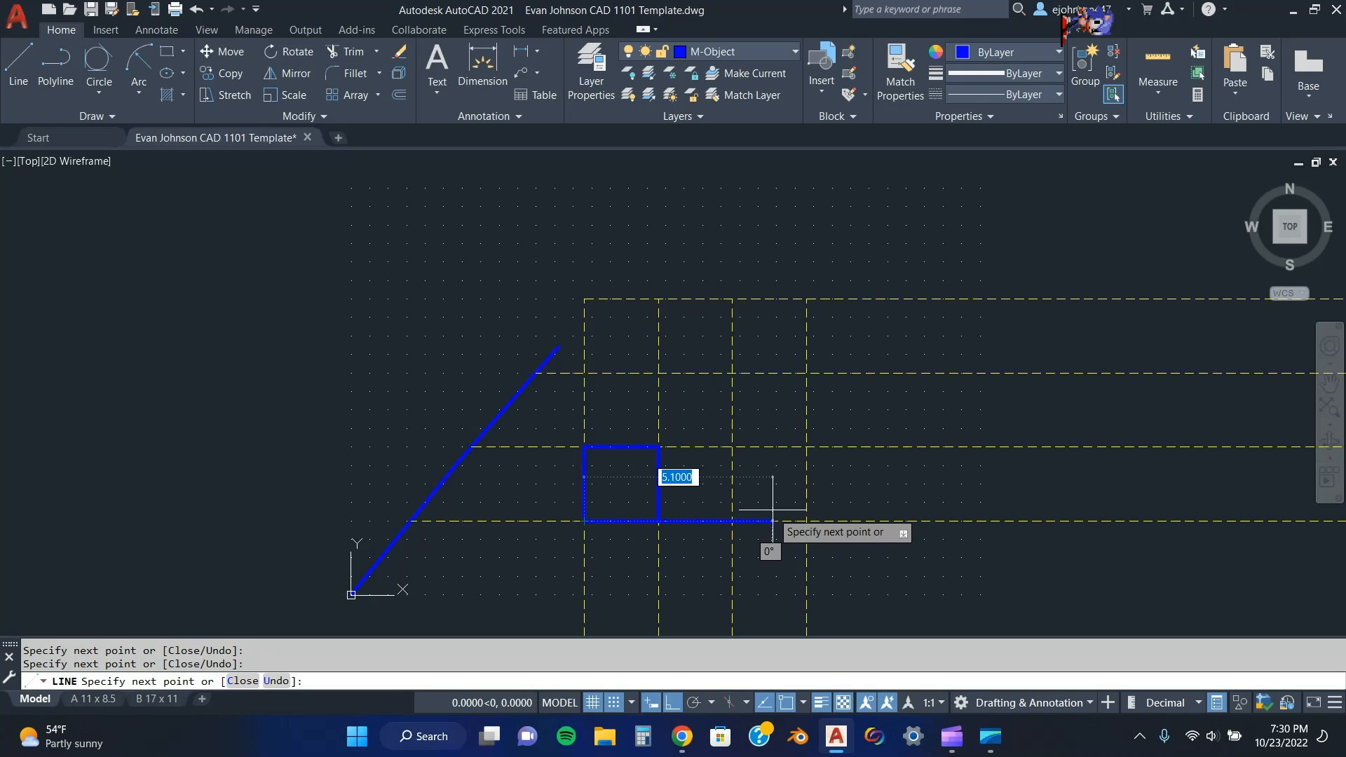
Review the object snap modes in the drafting settings without changing them.
left_click(804, 704)
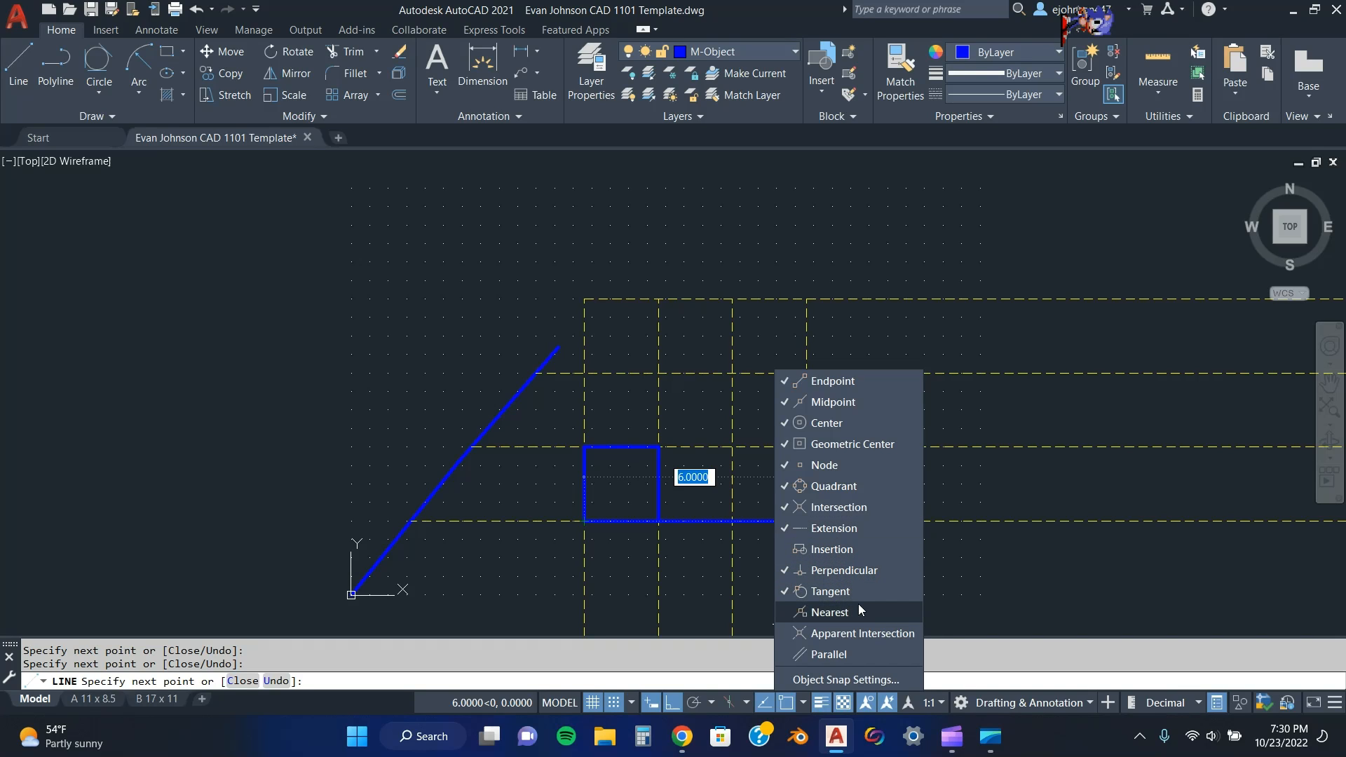
left_click(847, 680)
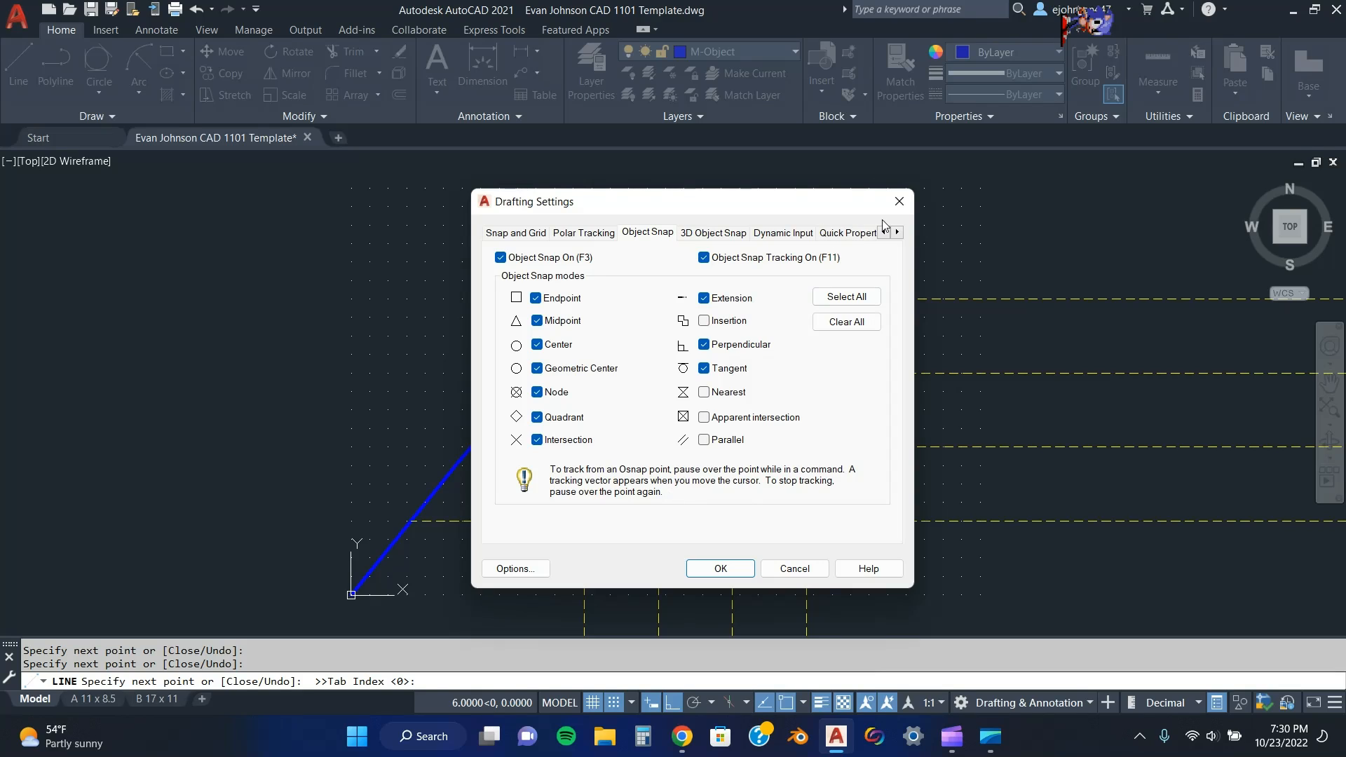
left_click(906, 206)
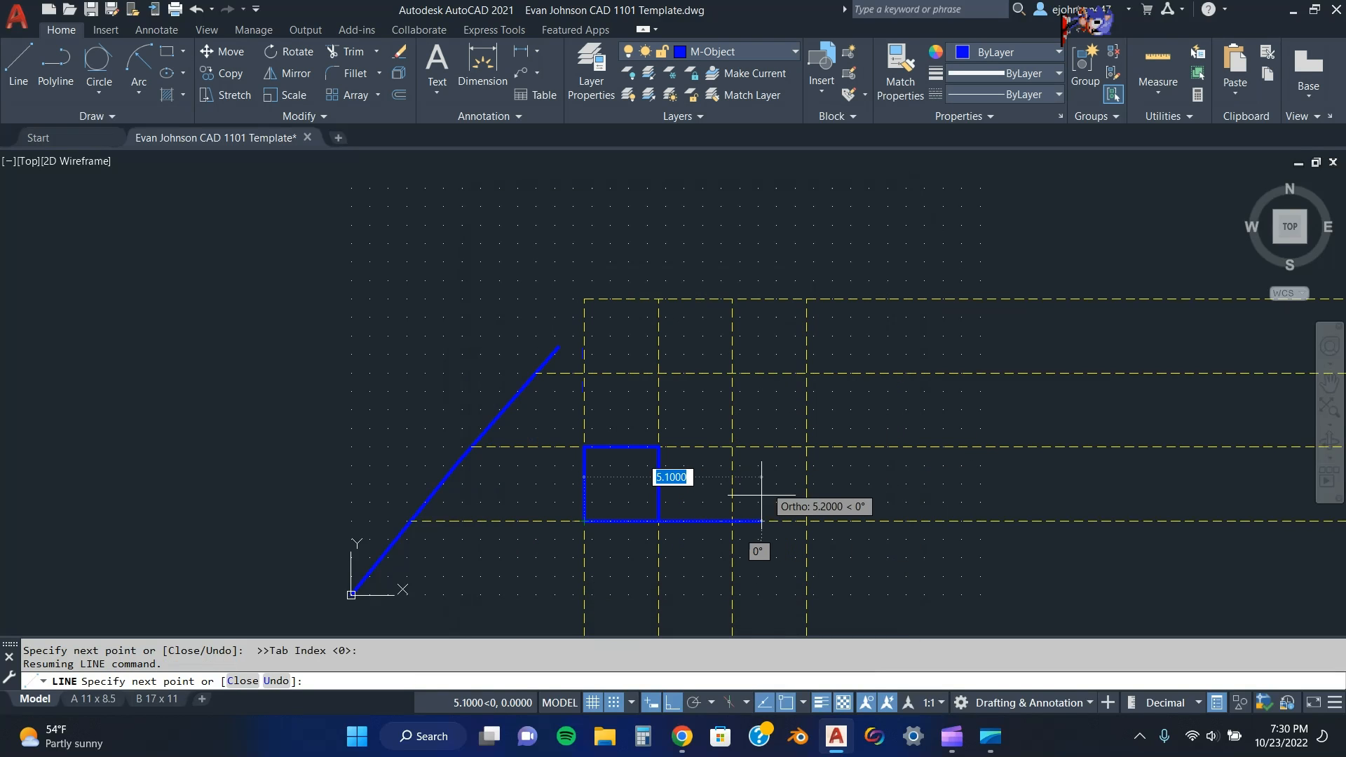
Continue the line along the lowest horizontal to the rightmost vertical, outline the lower-right grid cell as a second square, and end the line.
left_click(805, 521)
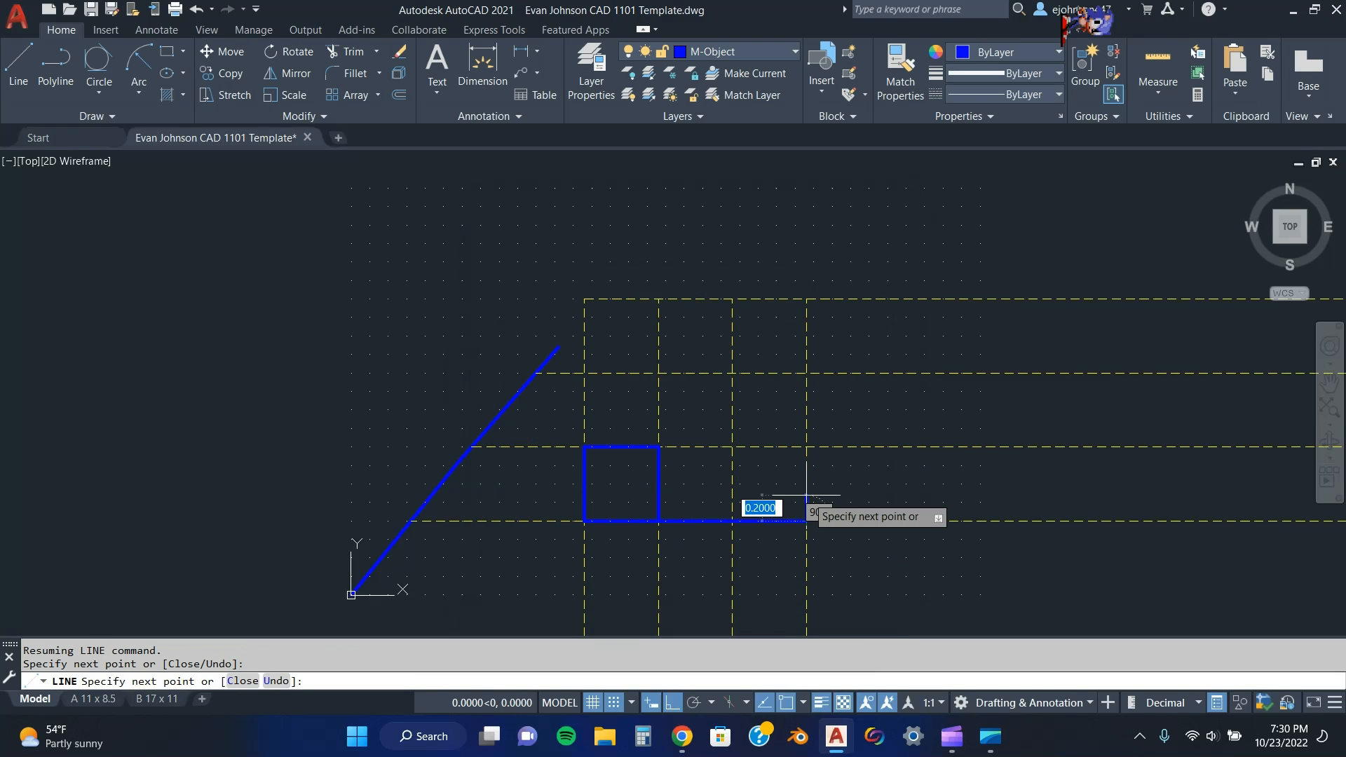
left_click(807, 446)
left_click(731, 521)
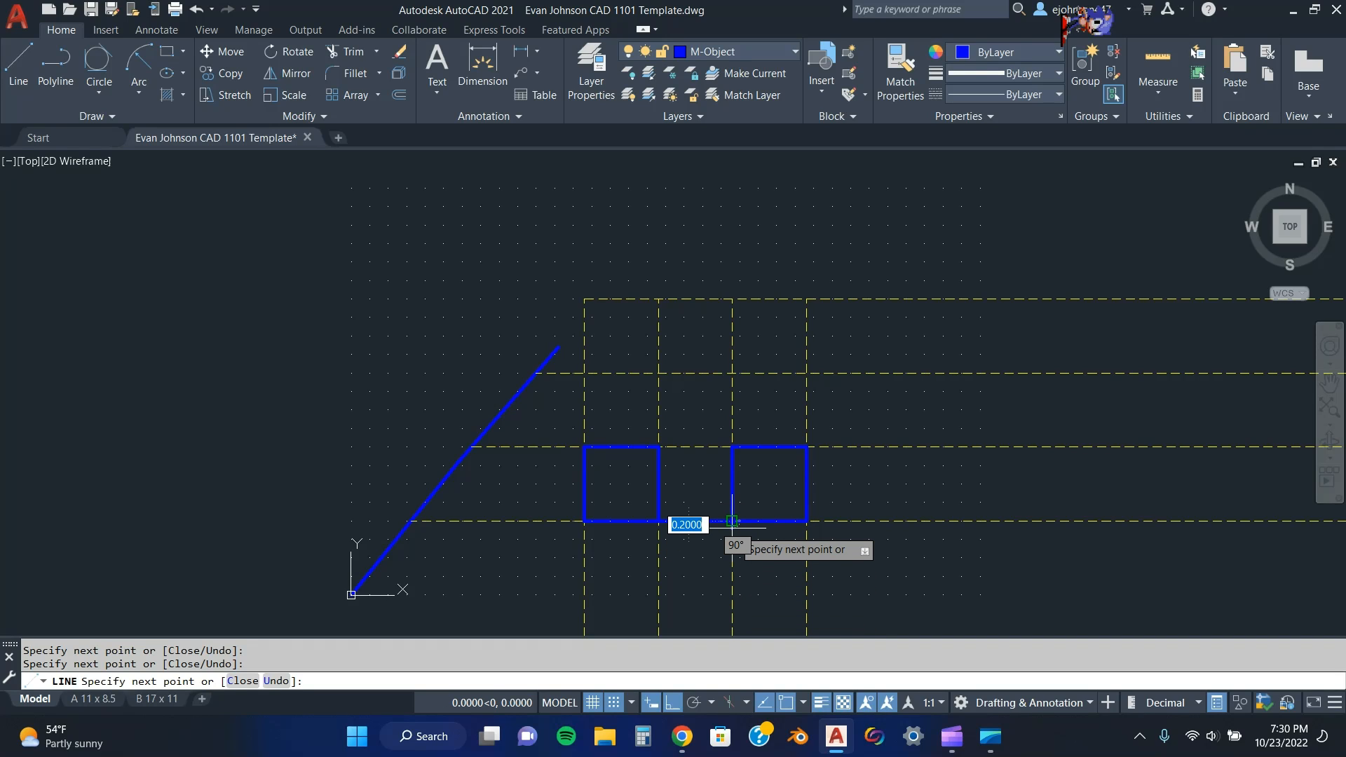
key("Escape")
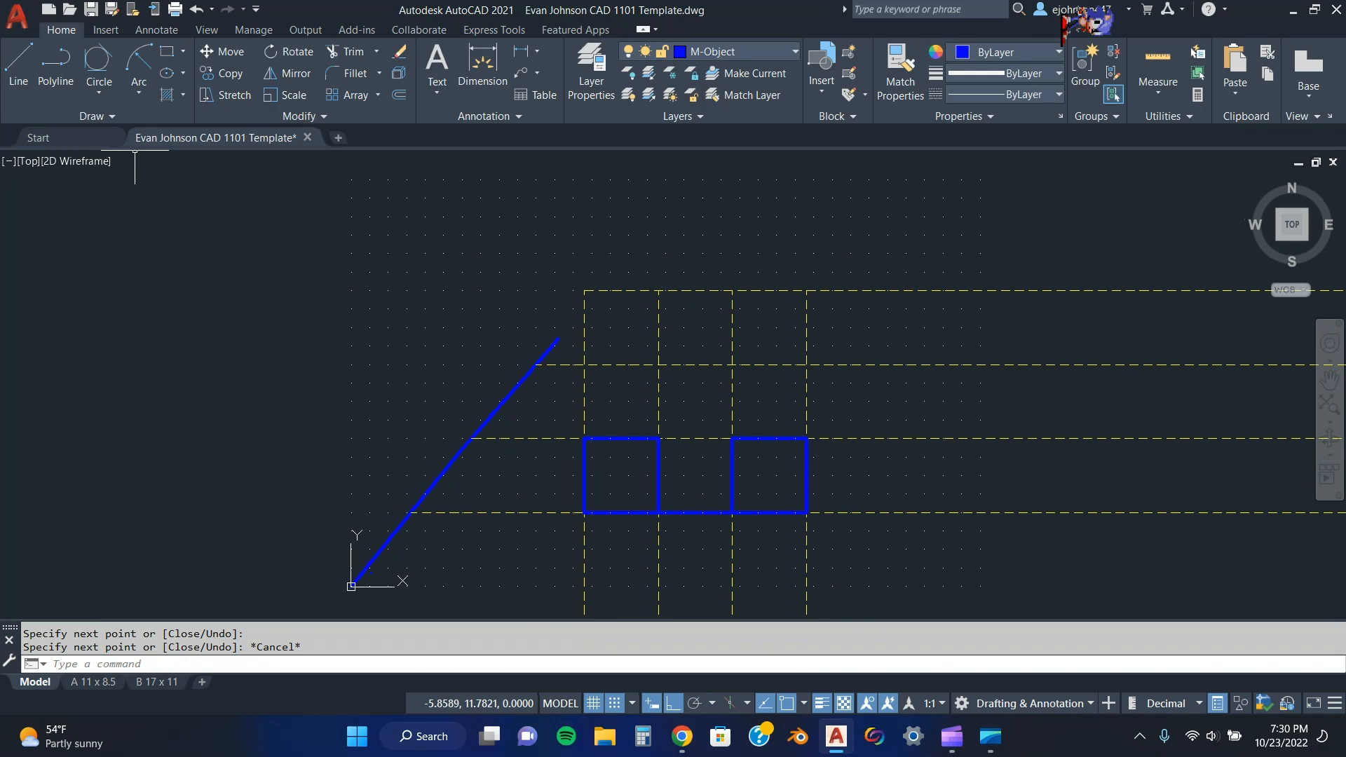
Draw a center-radius circle half a grid cell in radius, centred where the third vertical meets the second horizontal from the top.
left_click(98, 65)
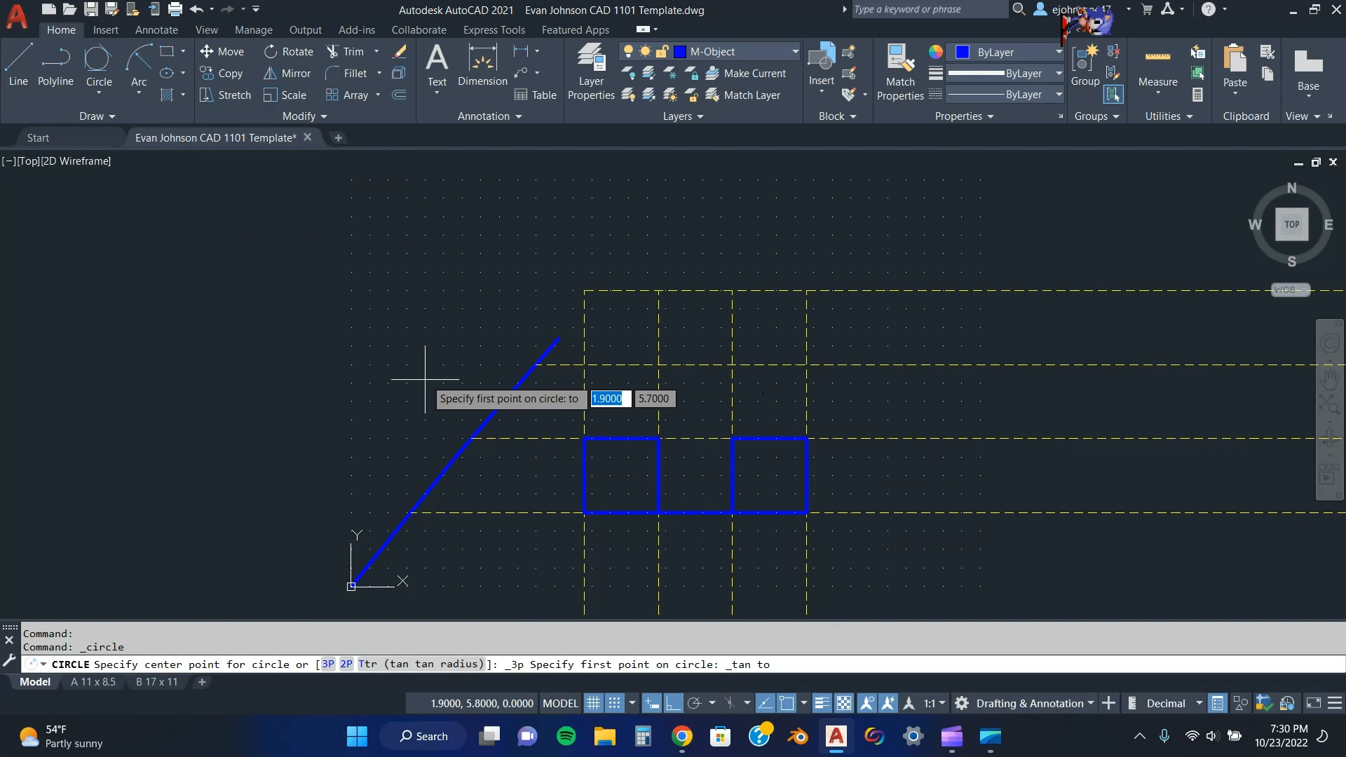
left_click(103, 90)
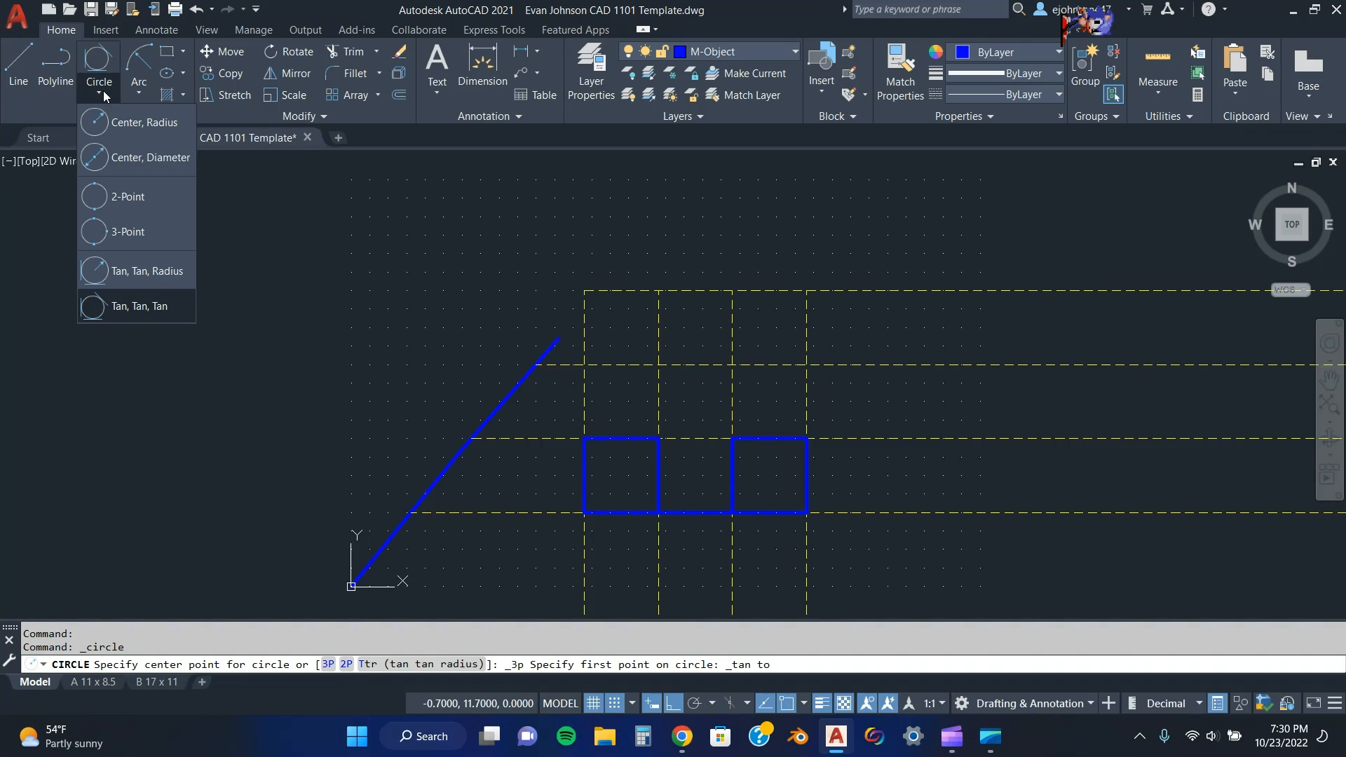
left_click(149, 123)
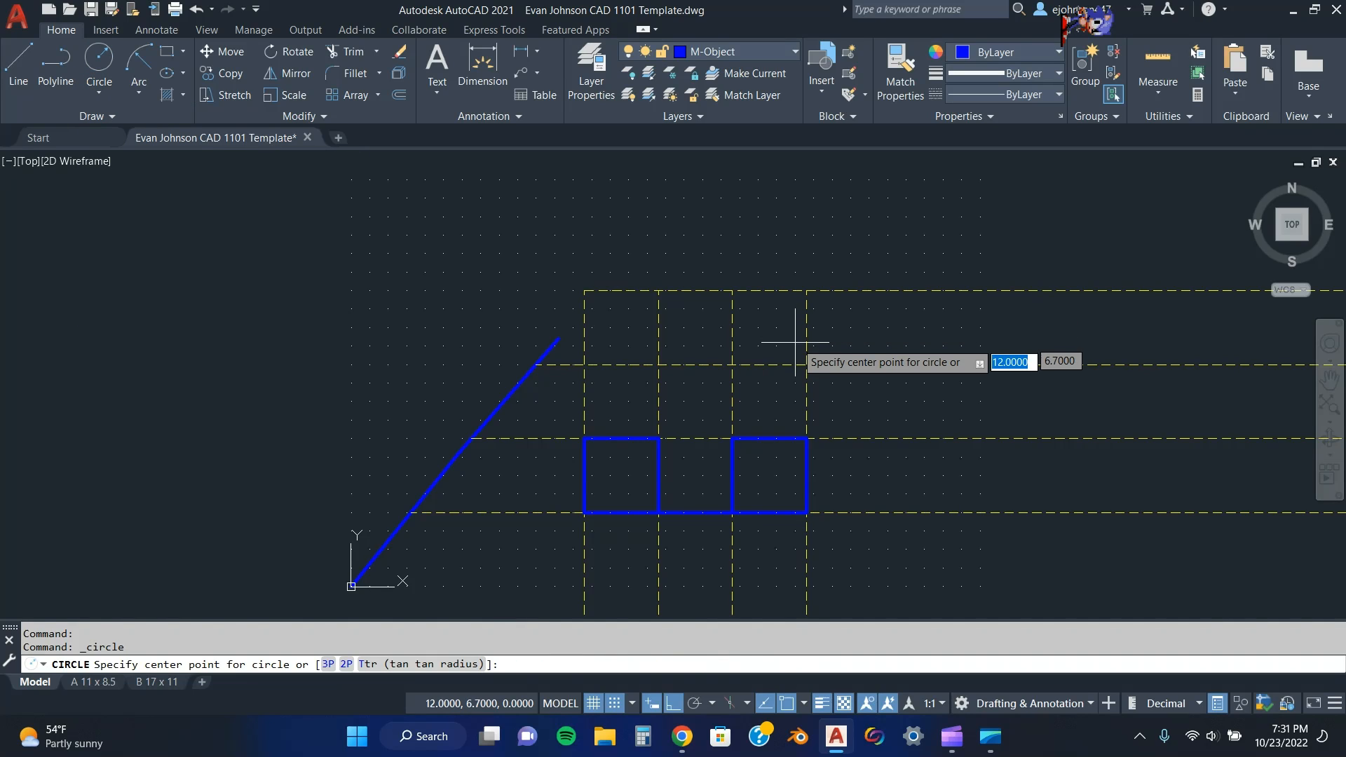
left_click(732, 364)
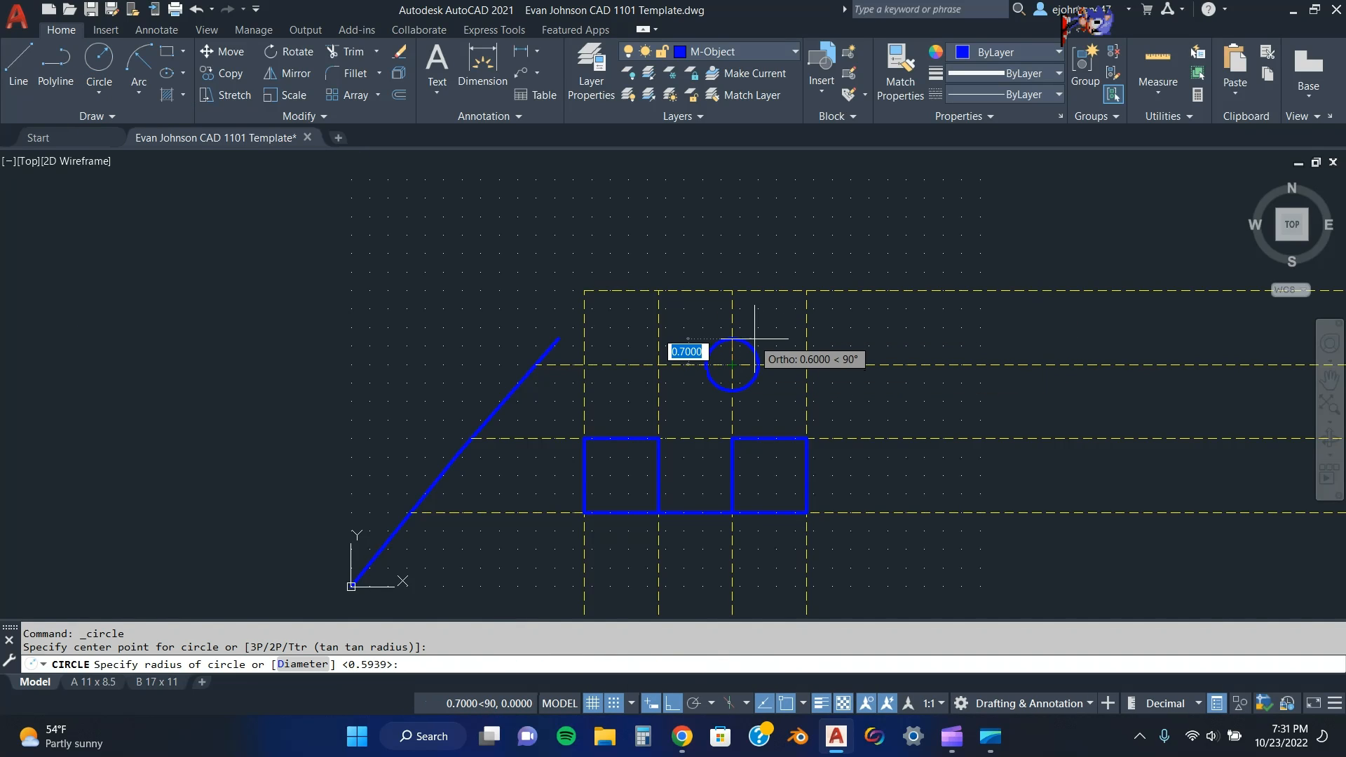
left_click(758, 328)
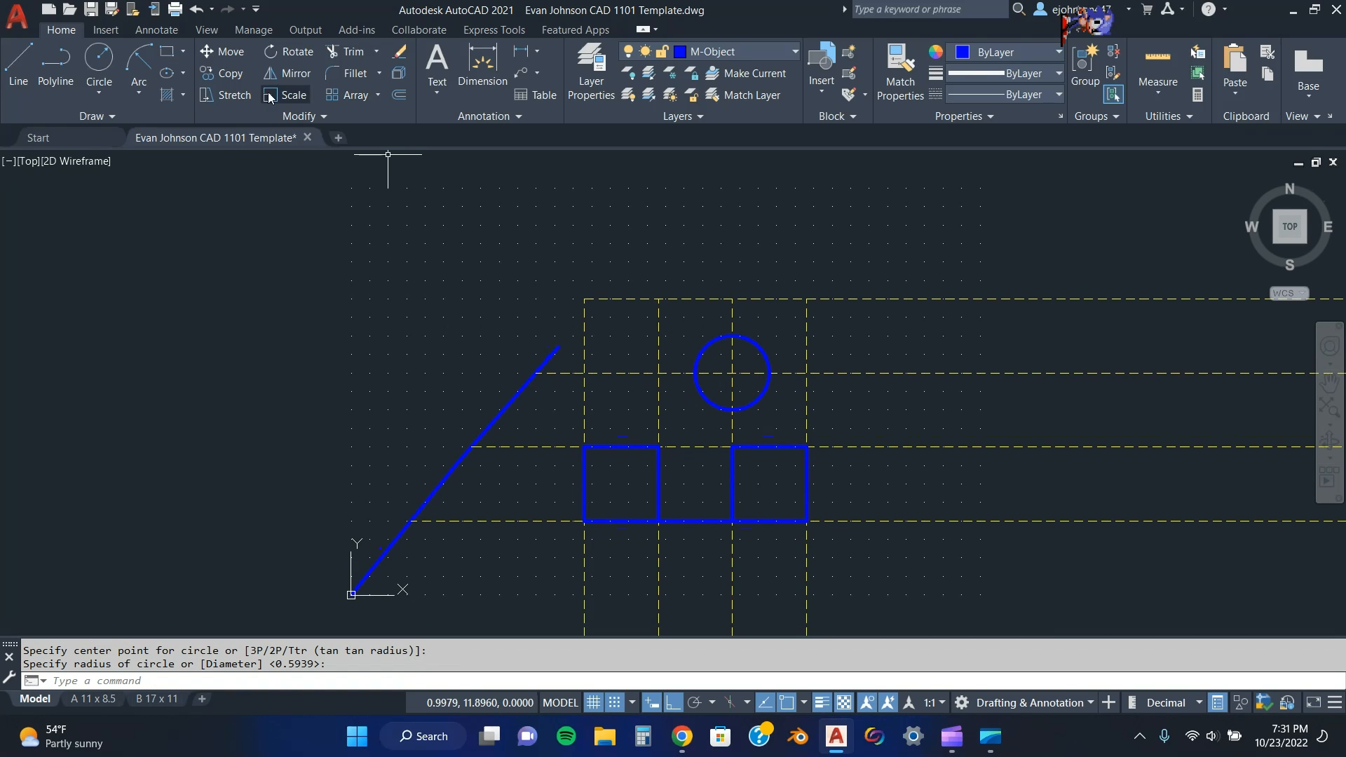
Draw a line from the circle's centre horizontally to the rightmost vertical and down to the right square's upper-right corner.
left_click(19, 66)
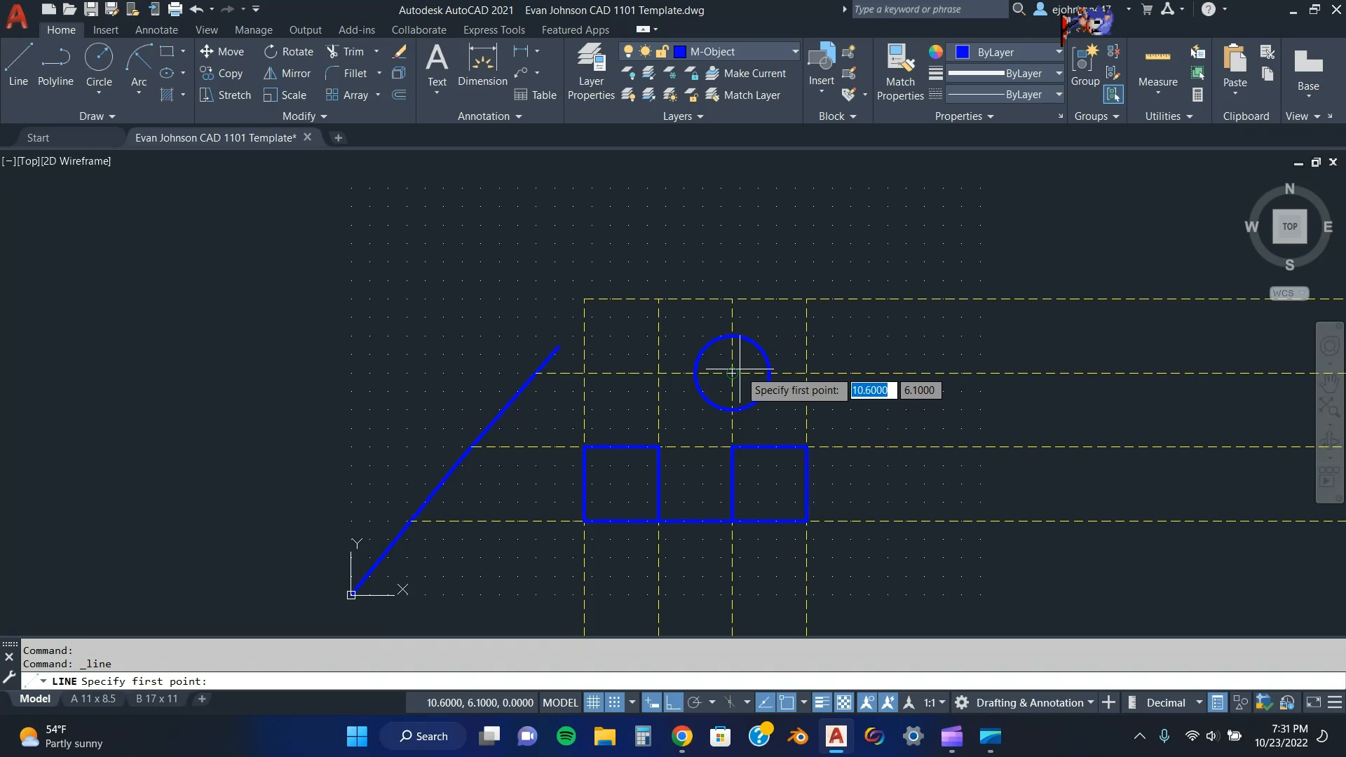
left_click(737, 408)
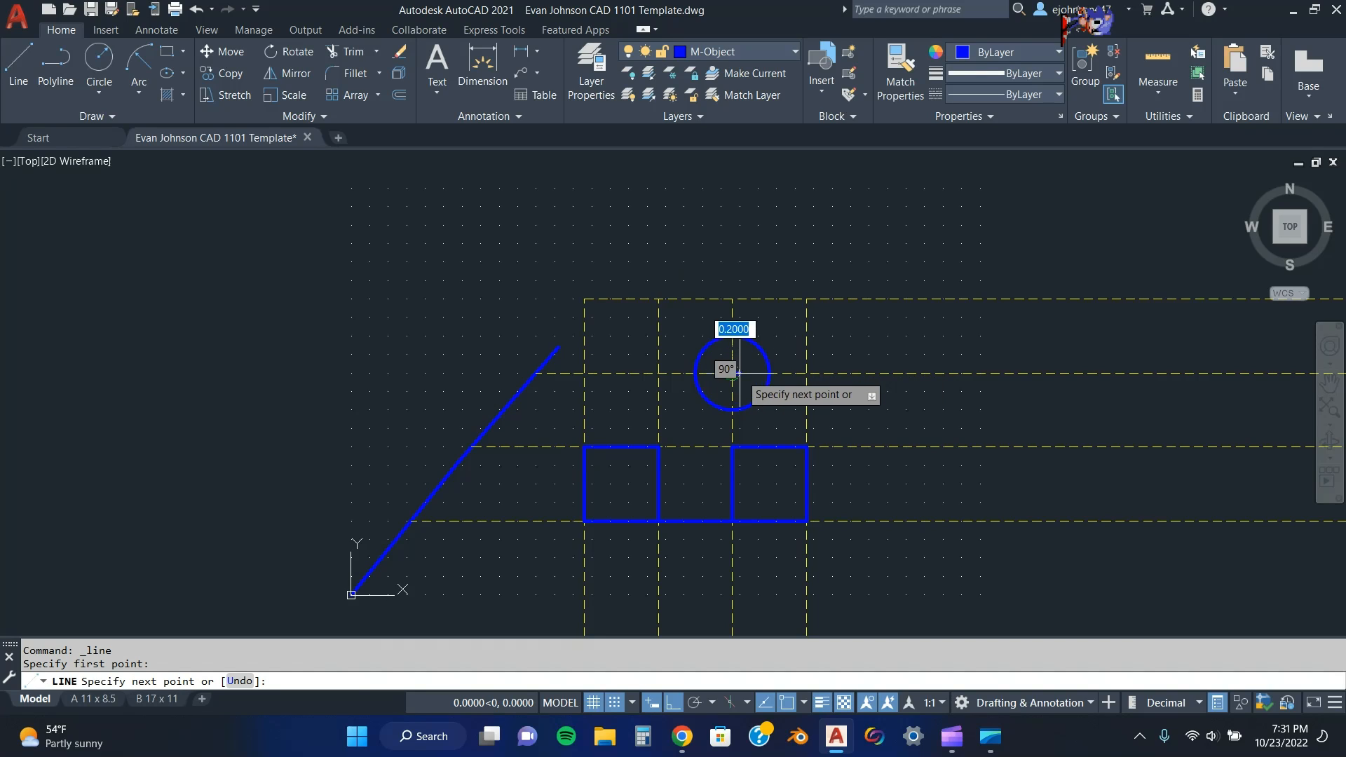
left_click(806, 373)
left_click(807, 410)
key("Escape")
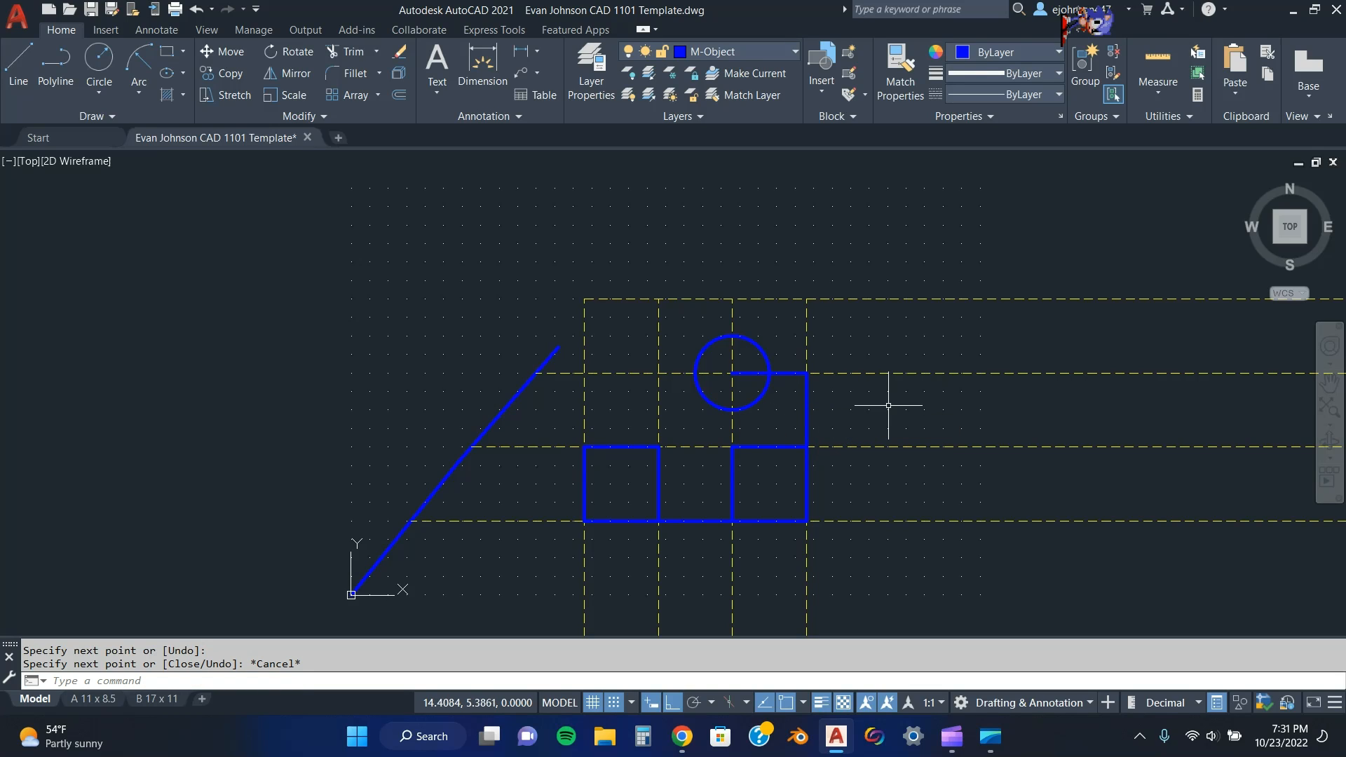
Freeze the M-Hidden layer.
left_click(796, 53)
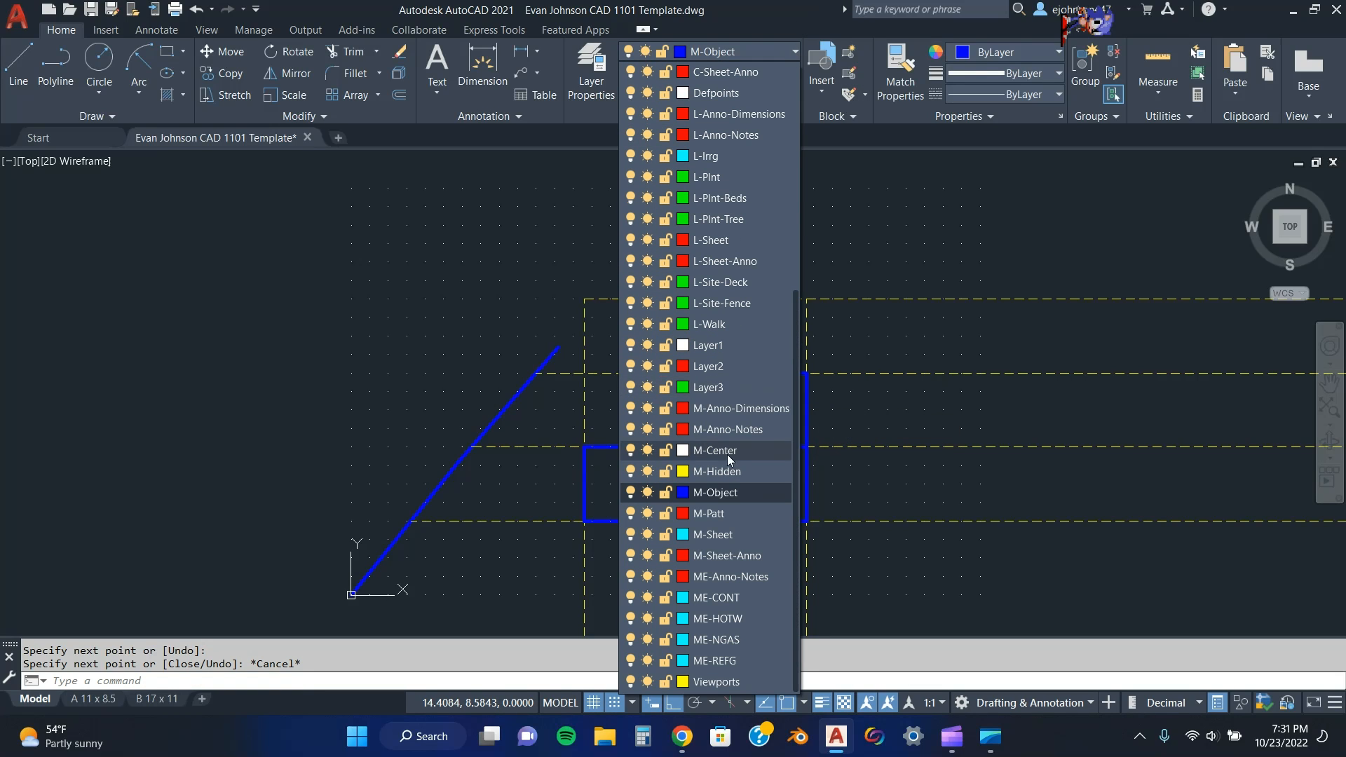
left_click(648, 472)
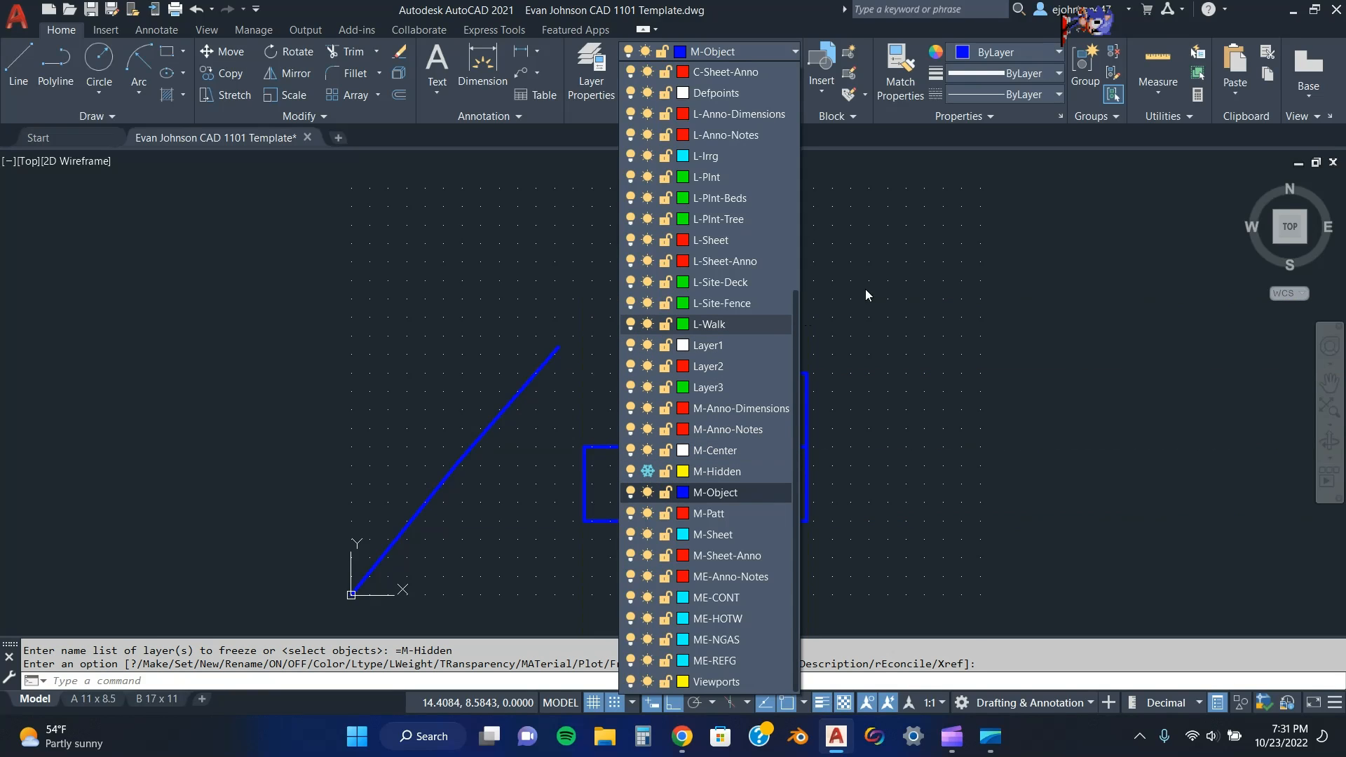
left_click(916, 360)
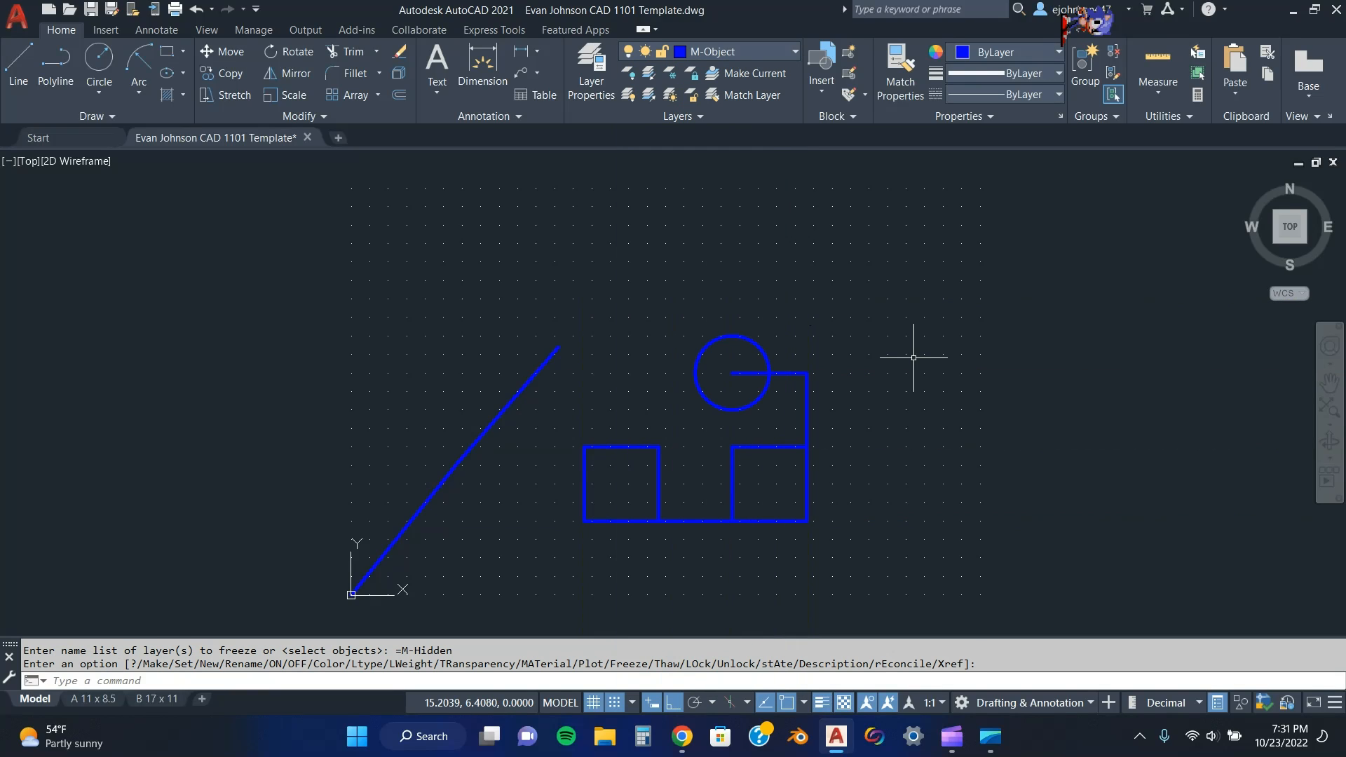